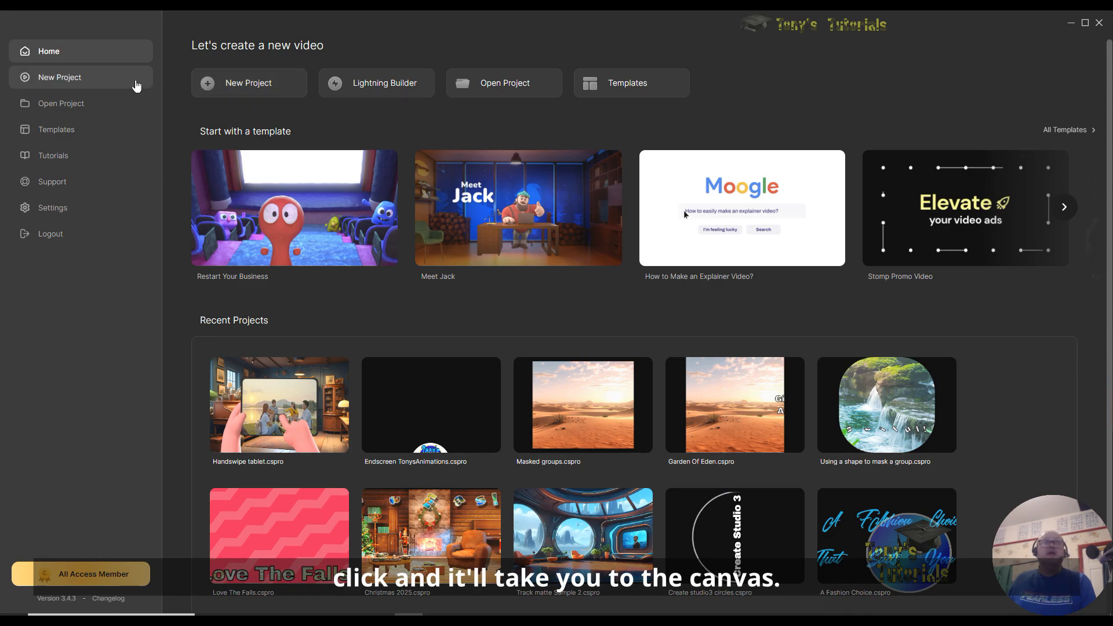
# Create a new project and place the Antiques background from the background library on the canvas.
pyautogui.click(136, 86)
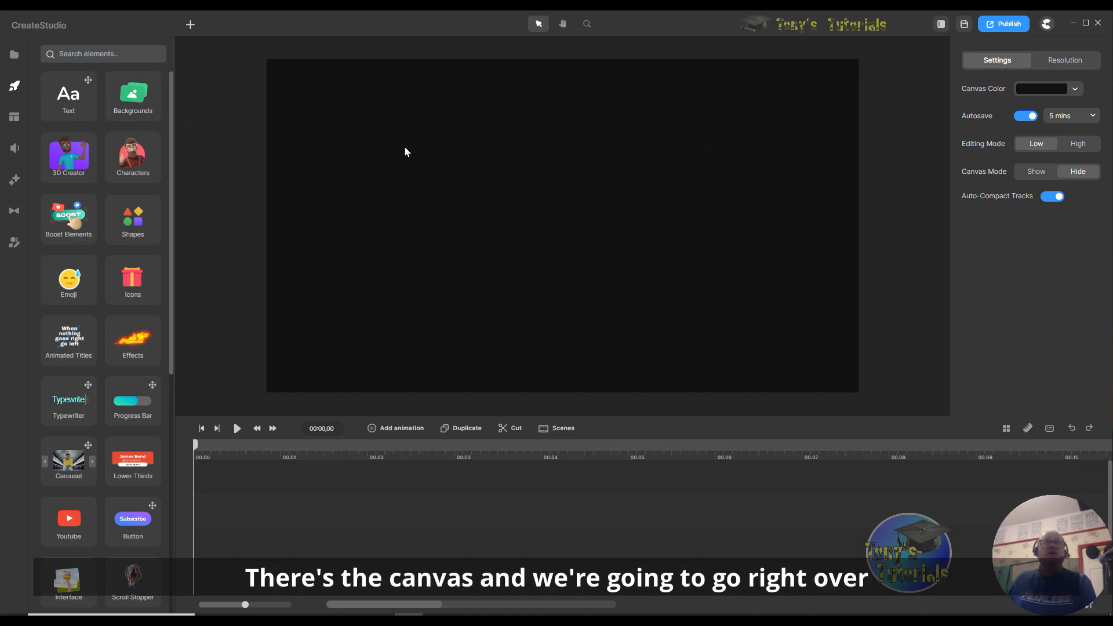
pyautogui.click(134, 92)
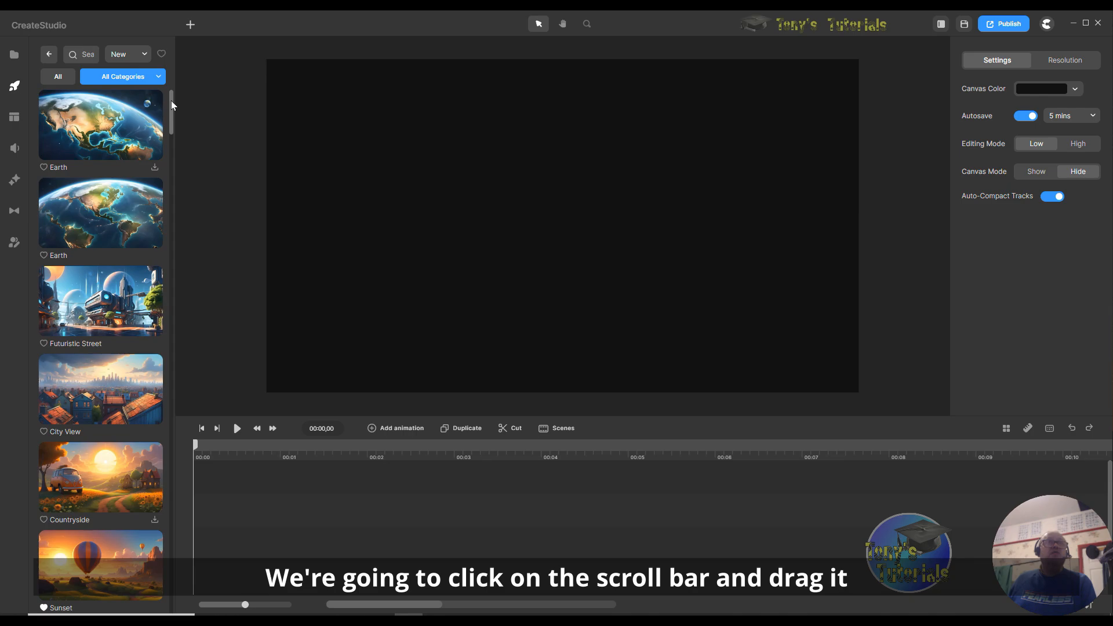
pyautogui.moveTo(171, 101); pyautogui.dragTo(183, 422)
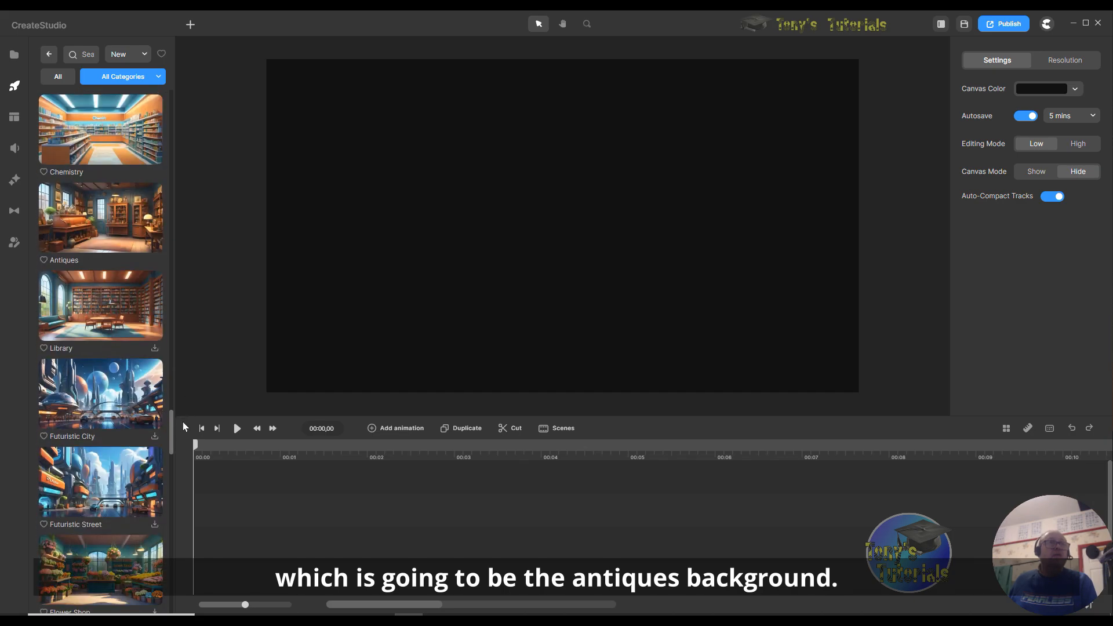
pyautogui.moveTo(85, 221); pyautogui.dragTo(534, 187)
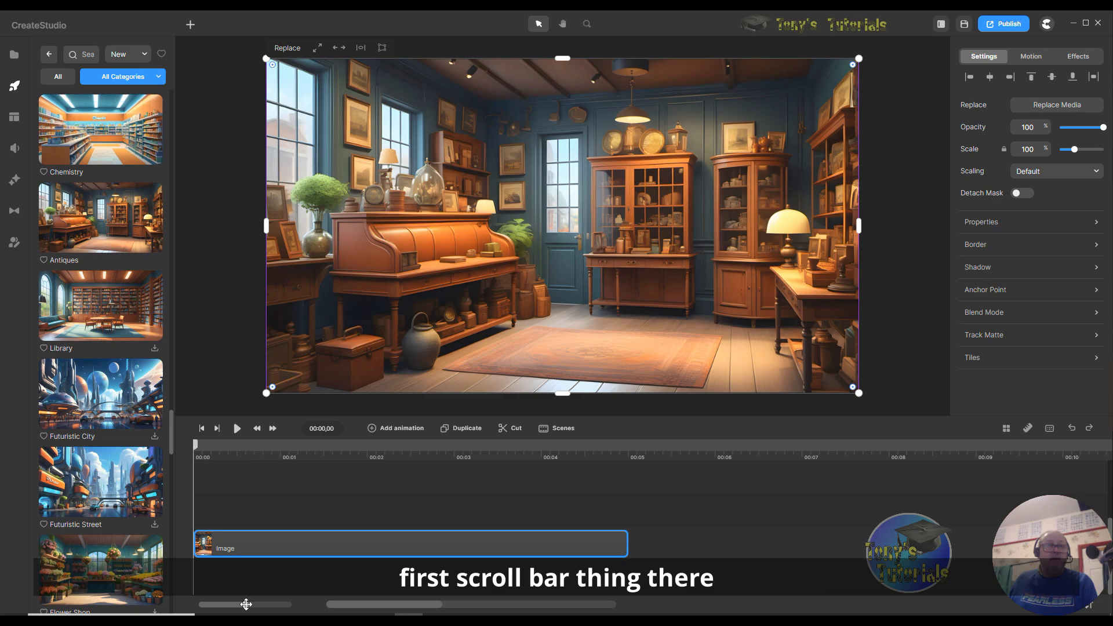
# Extend the background image's clip on the timeline to about 13 seconds.
pyautogui.moveTo(243, 604); pyautogui.dragTo(230, 602)
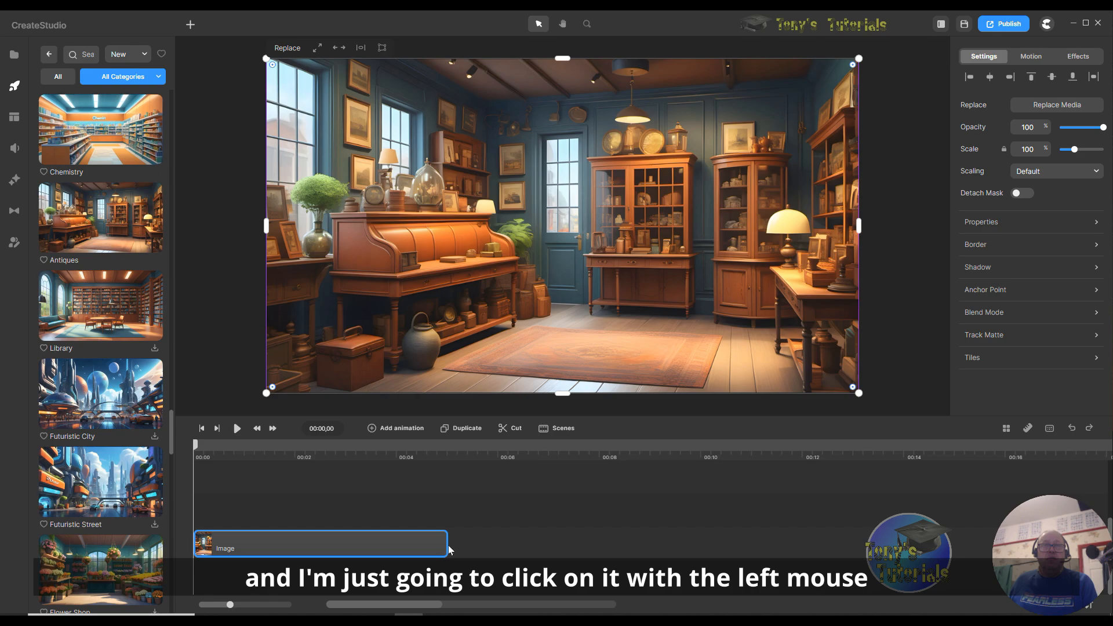
pyautogui.moveTo(446, 545); pyautogui.dragTo(868, 545)
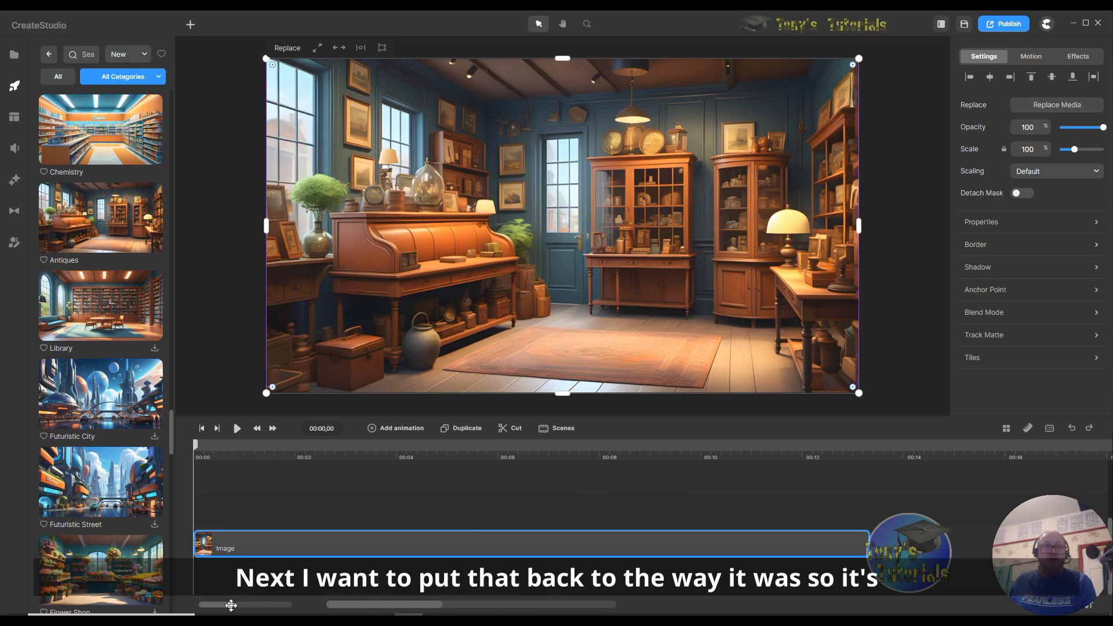
pyautogui.moveTo(231, 604); pyautogui.dragTo(248, 607)
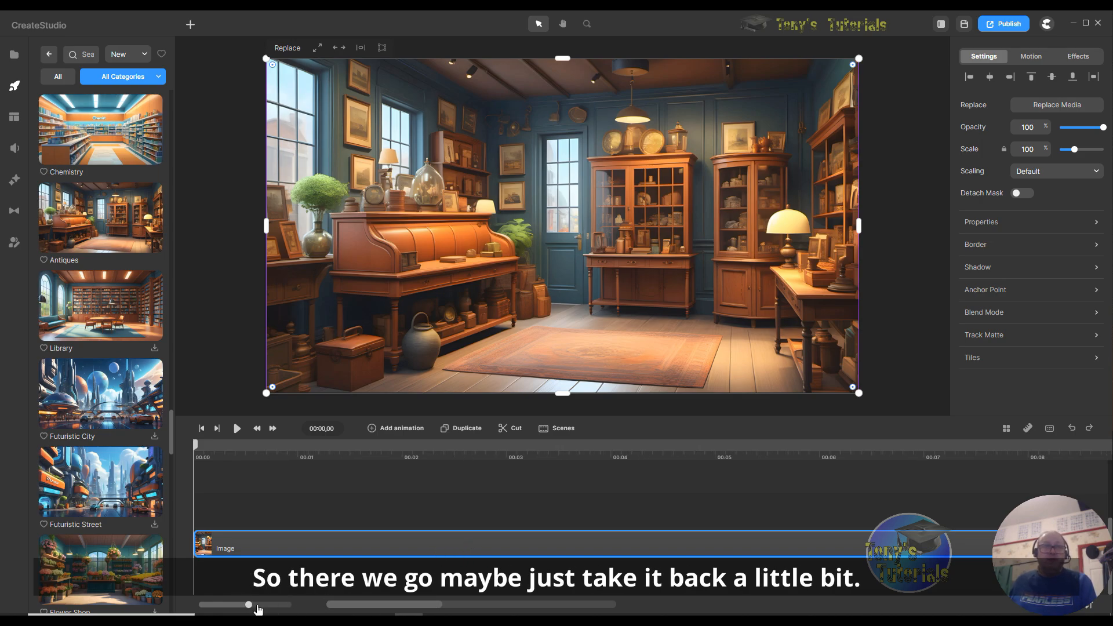
pyautogui.moveTo(250, 605); pyautogui.dragTo(246, 606)
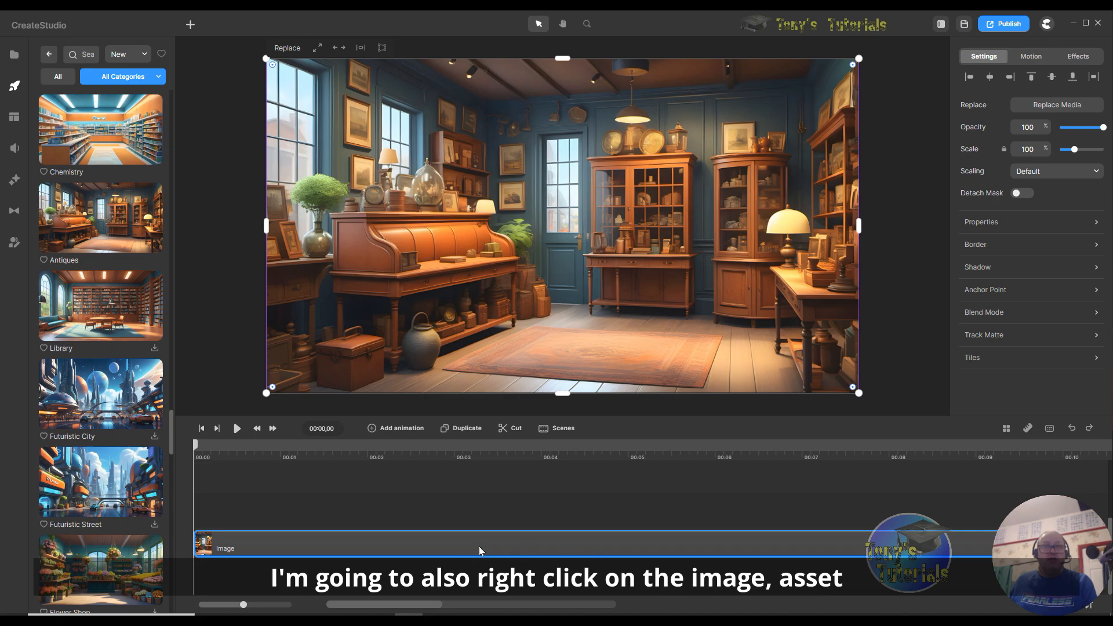
# Rename the background clip to BG and lock it.
pyautogui.rightClick(499, 549)
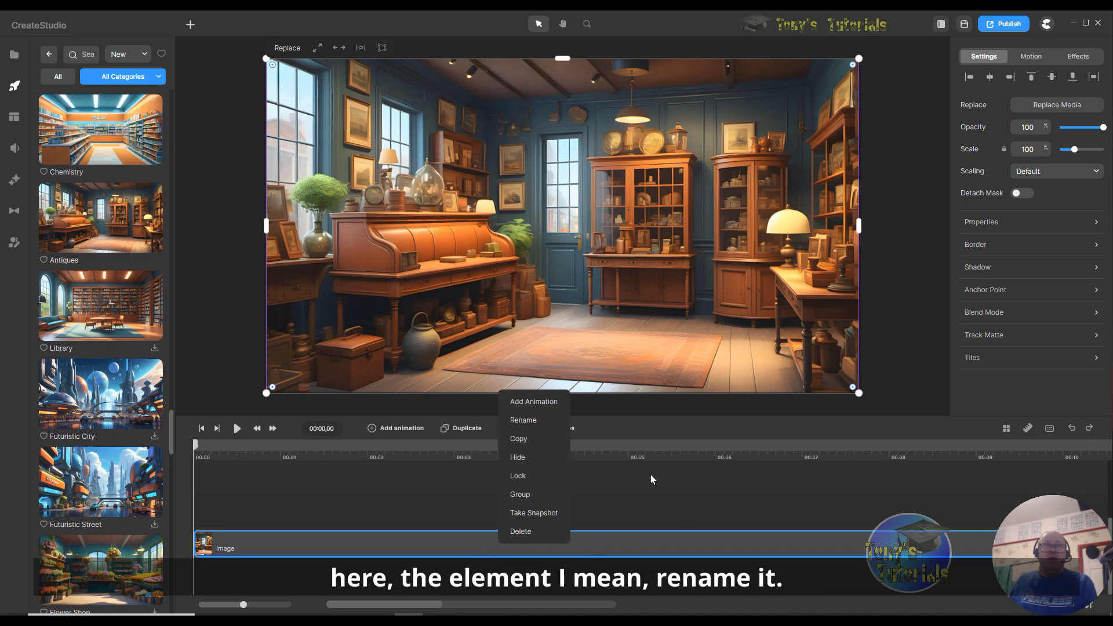
pyautogui.click(525, 420)
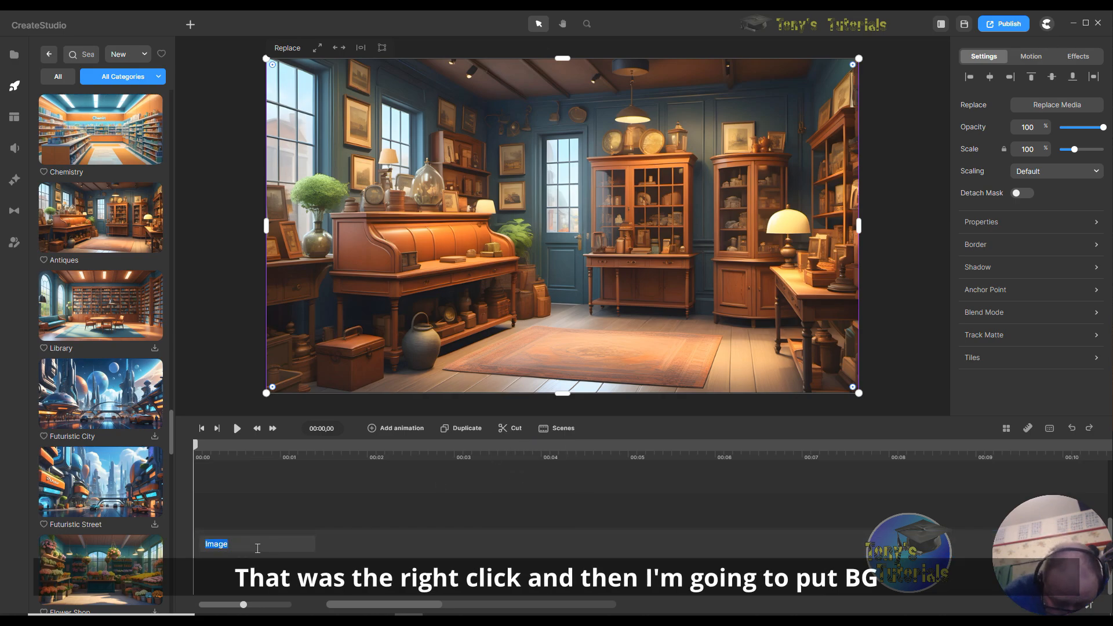
pyautogui.write('B')
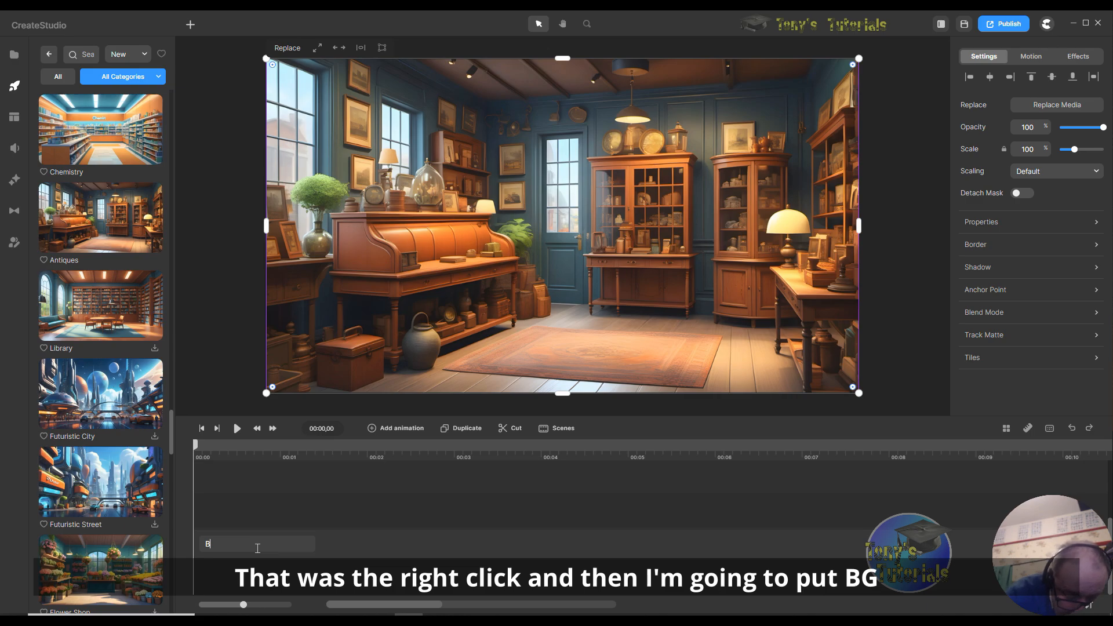
pyautogui.write('G')
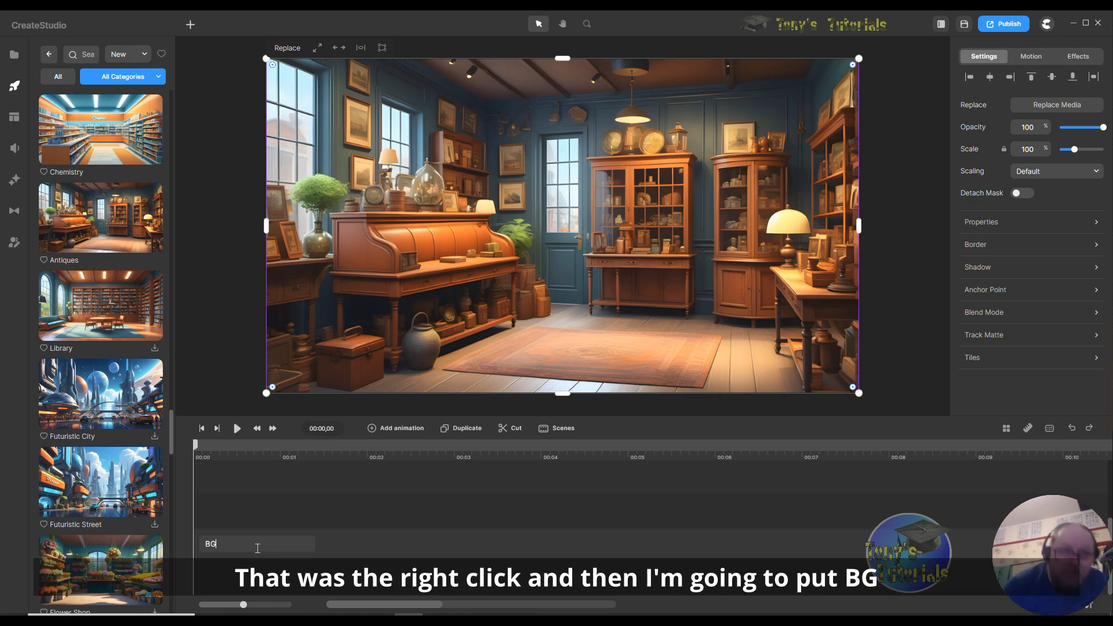
pyautogui.click(633, 512)
pyautogui.rightClick(582, 549)
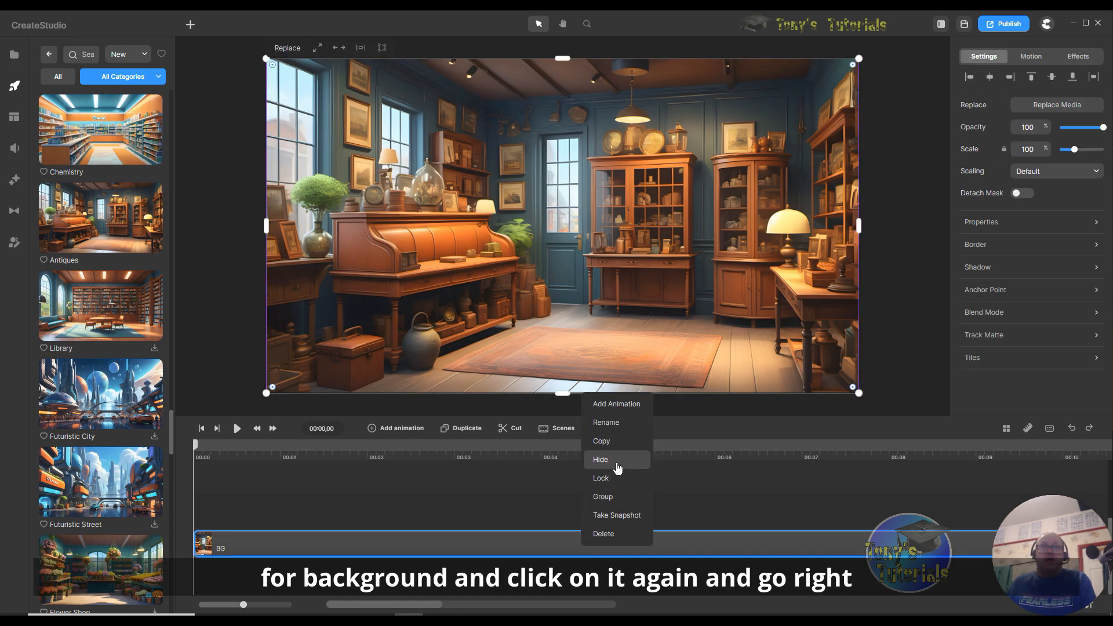
pyautogui.click(620, 481)
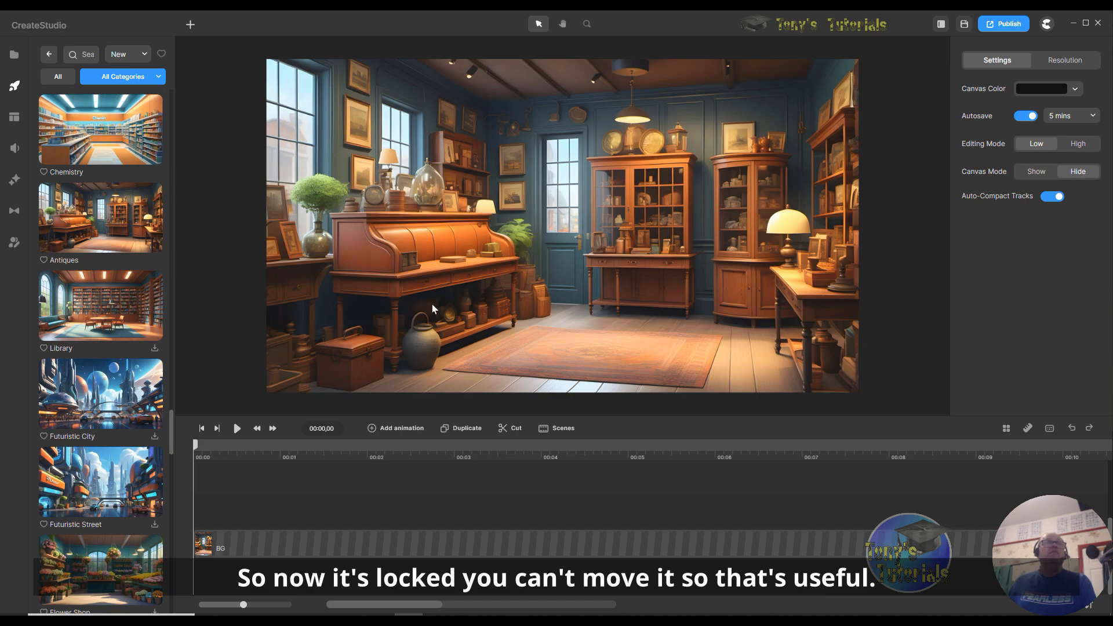
# Add the video of the woman dancing in a living room from the global media library and check its clip length.
pyautogui.click(49, 58)
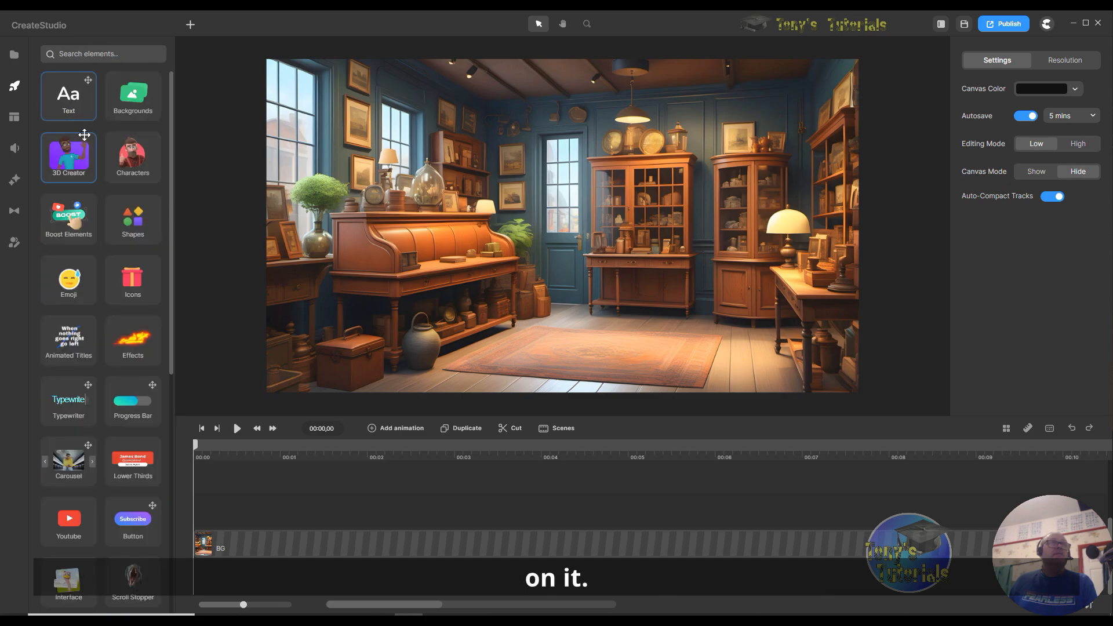
pyautogui.click(15, 58)
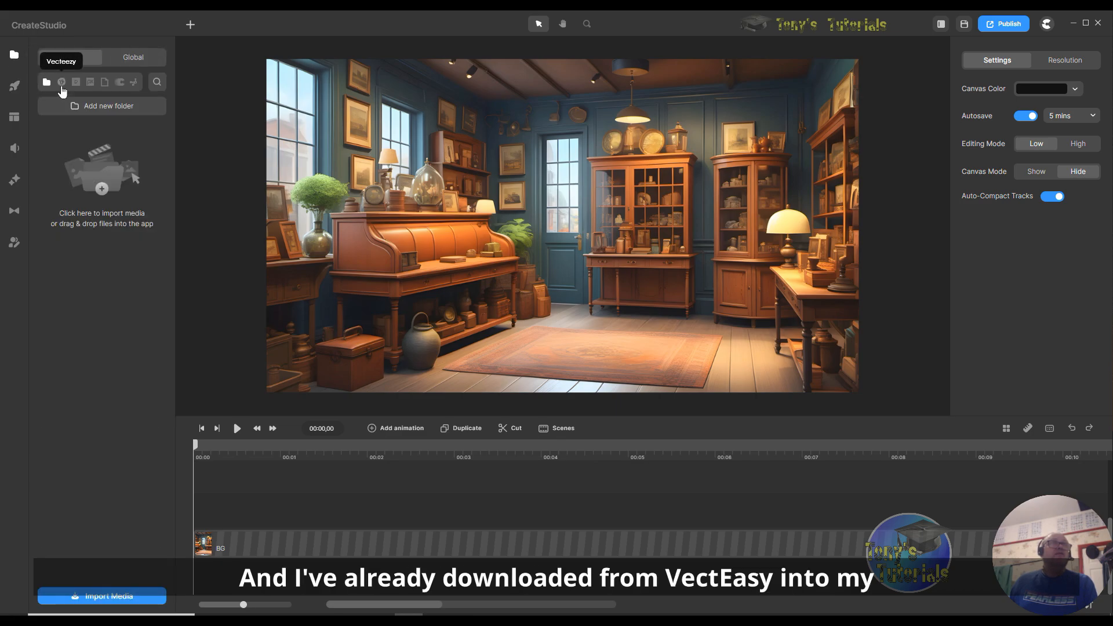
pyautogui.click(133, 59)
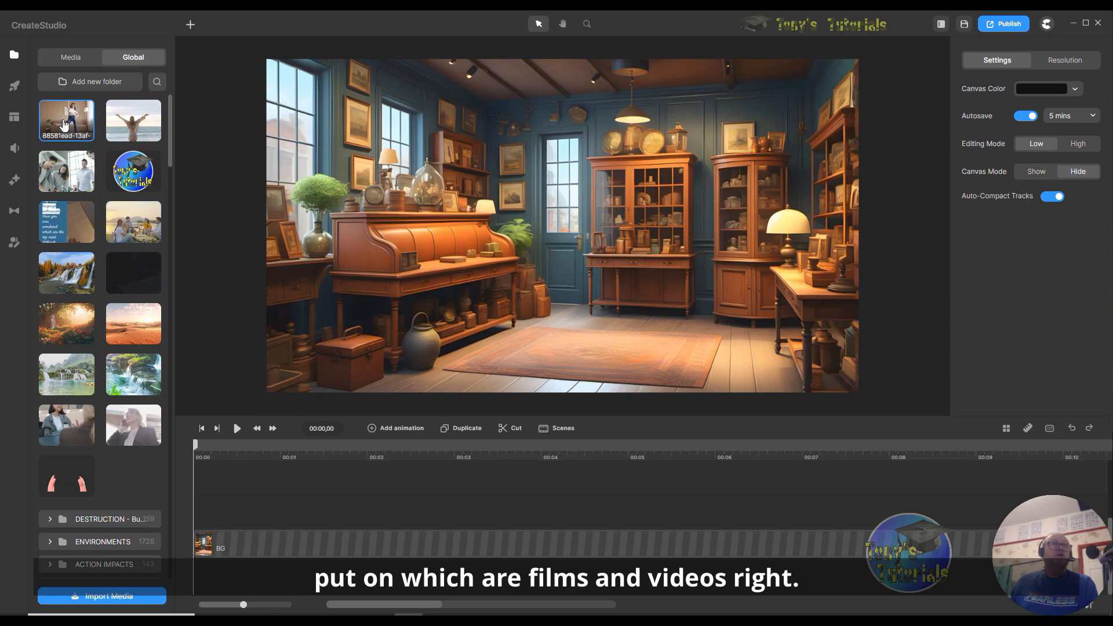
pyautogui.moveTo(64, 120); pyautogui.dragTo(416, 171)
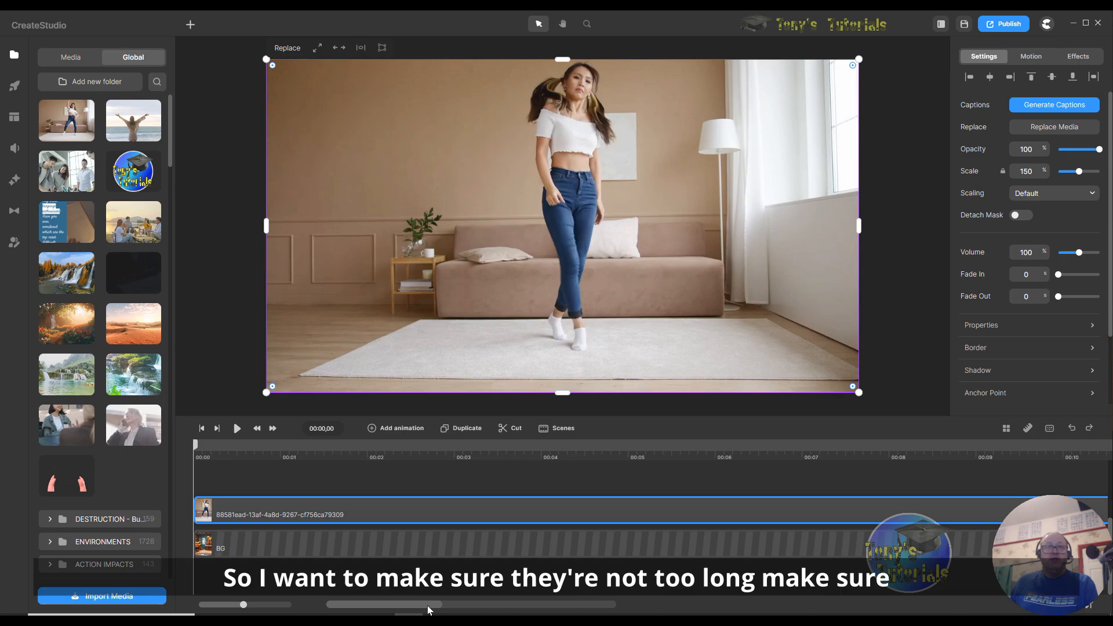
pyautogui.moveTo(397, 604); pyautogui.dragTo(423, 605)
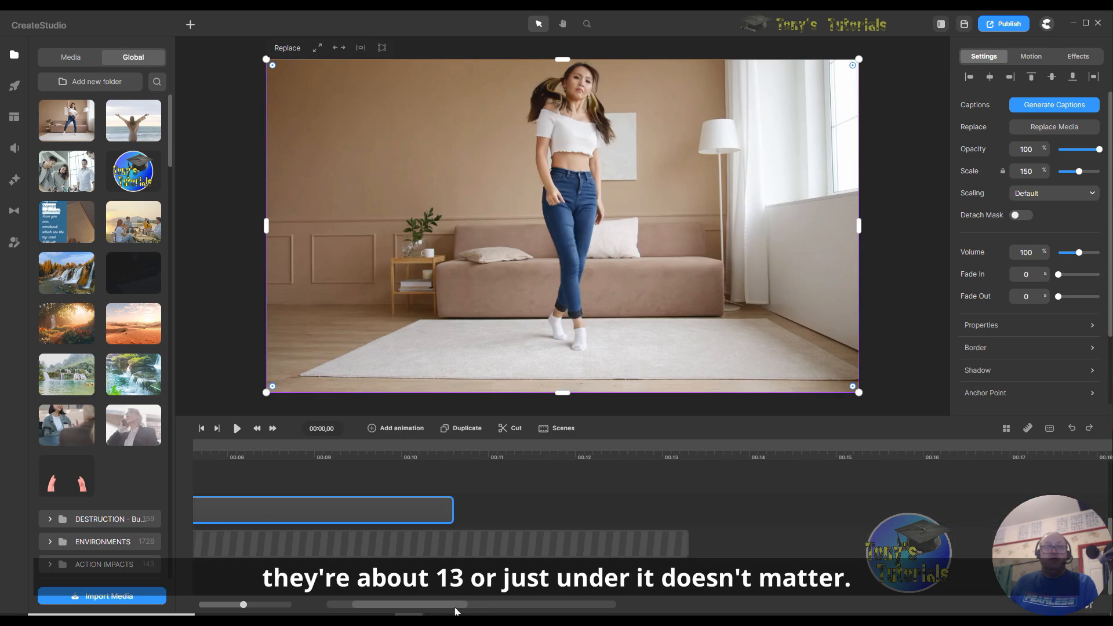
pyautogui.moveTo(446, 607); pyautogui.dragTo(429, 607)
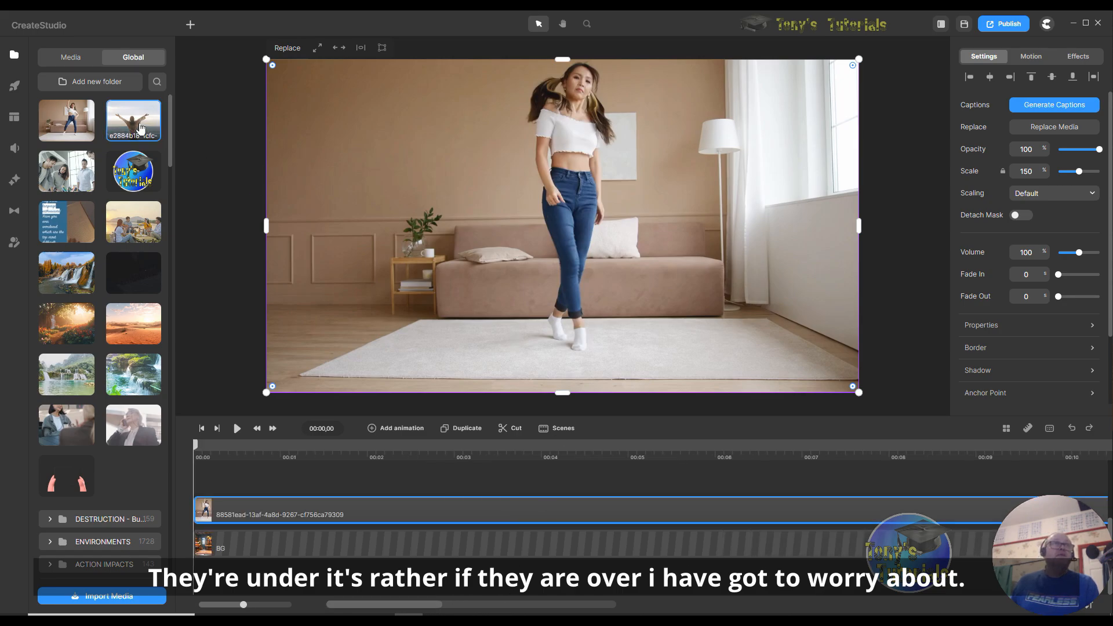
# Add the video of the woman with raised arms at the sea and check its clip length.
pyautogui.moveTo(133, 123); pyautogui.dragTo(562, 242)
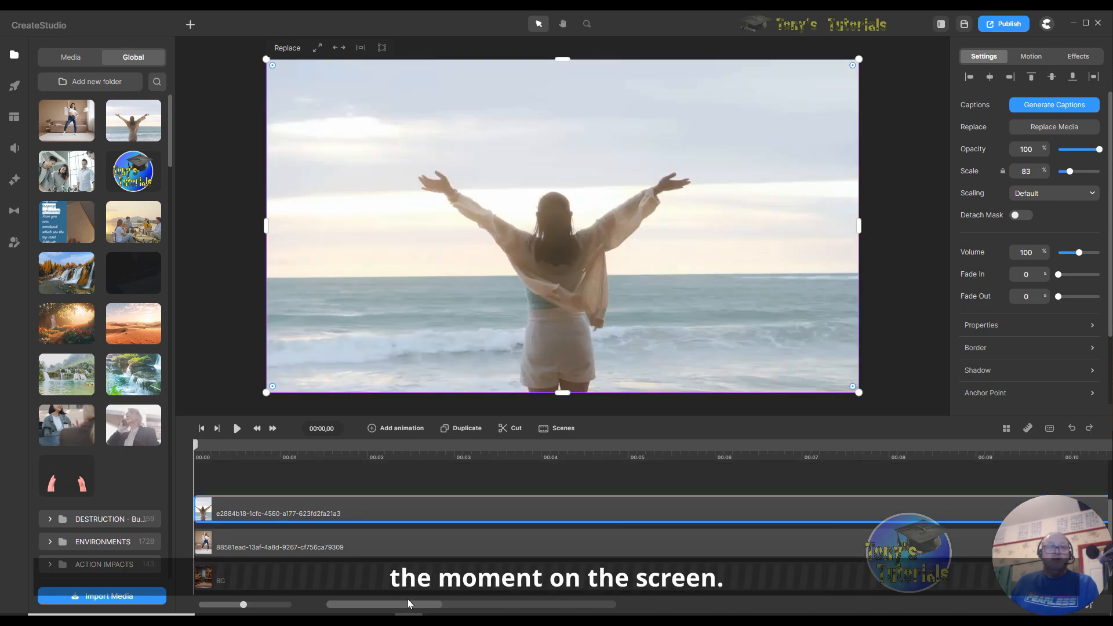
pyautogui.moveTo(423, 602); pyautogui.dragTo(486, 604)
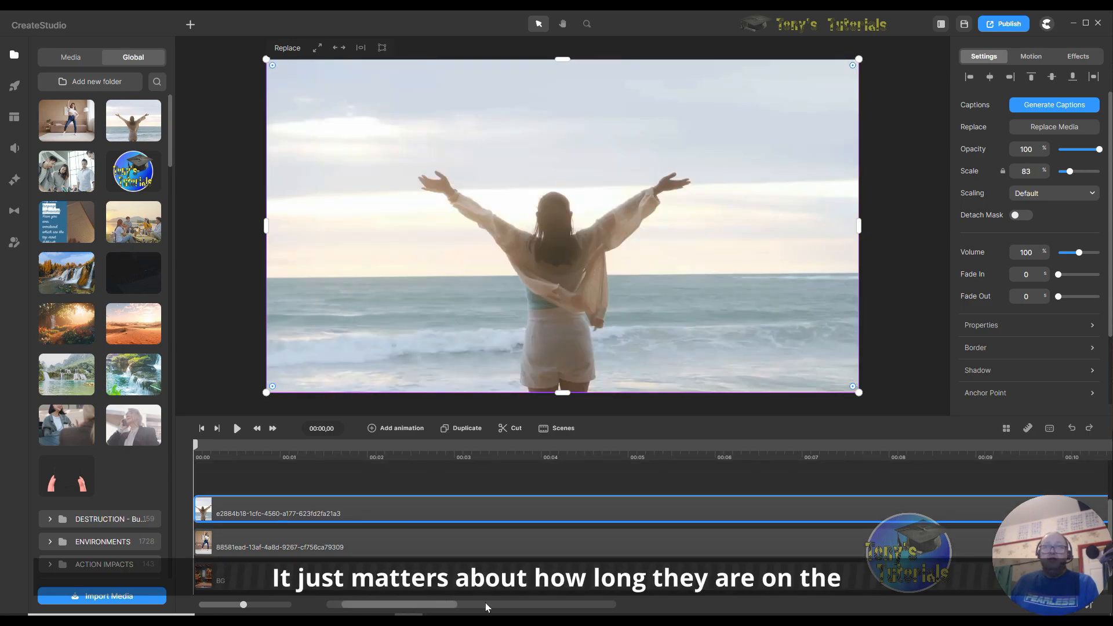
pyautogui.moveTo(391, 604); pyautogui.dragTo(426, 607)
# Add the video of the office team around a table and check its clip length.
pyautogui.moveTo(51, 172); pyautogui.dragTo(416, 245)
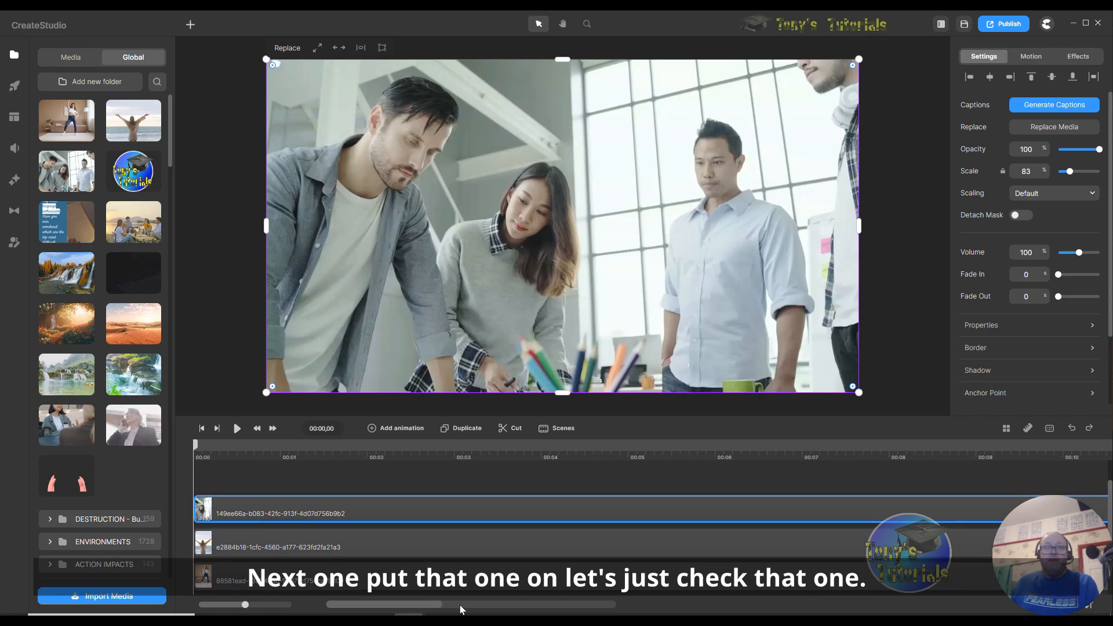
pyautogui.moveTo(432, 608); pyautogui.dragTo(456, 607)
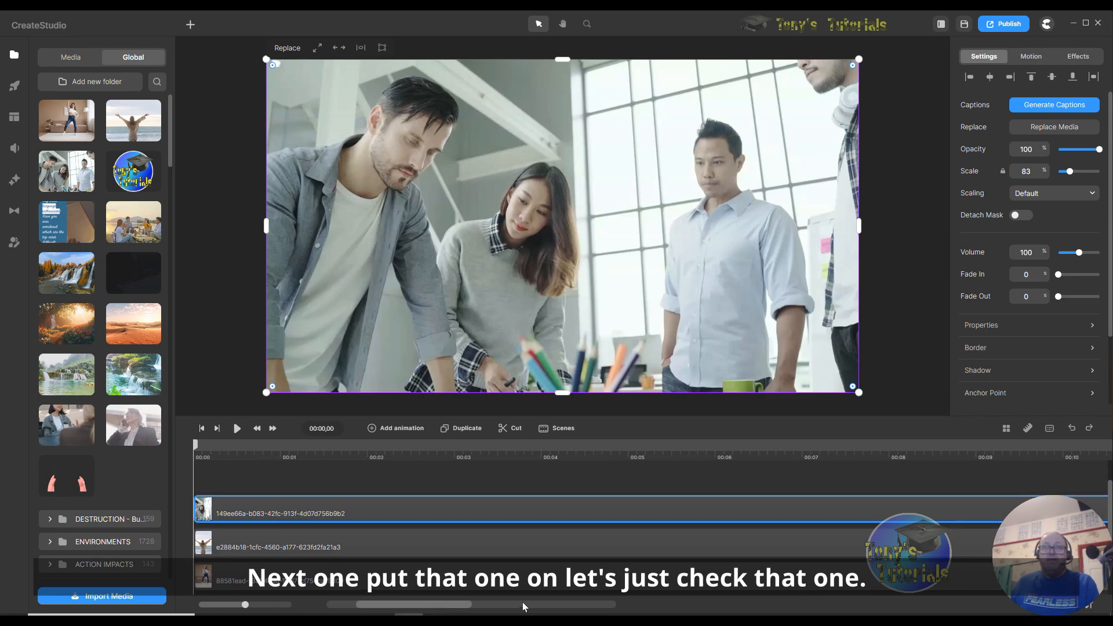
pyautogui.moveTo(522, 600); pyautogui.dragTo(441, 598)
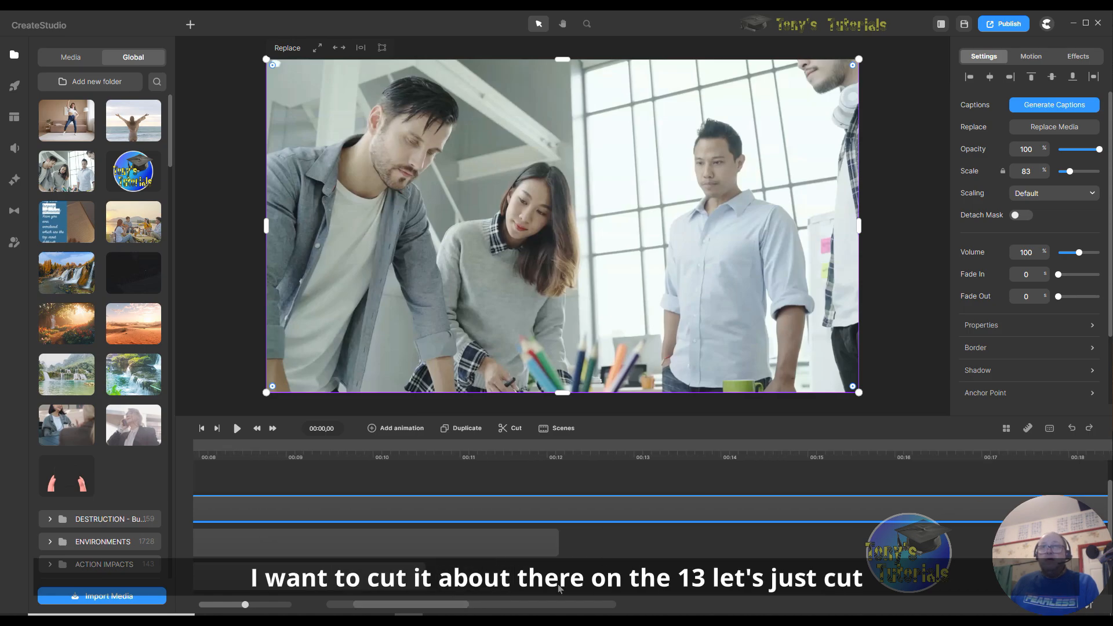
# Cut the office team clip at 13 seconds and delete the part after the cut.
pyautogui.click(633, 455)
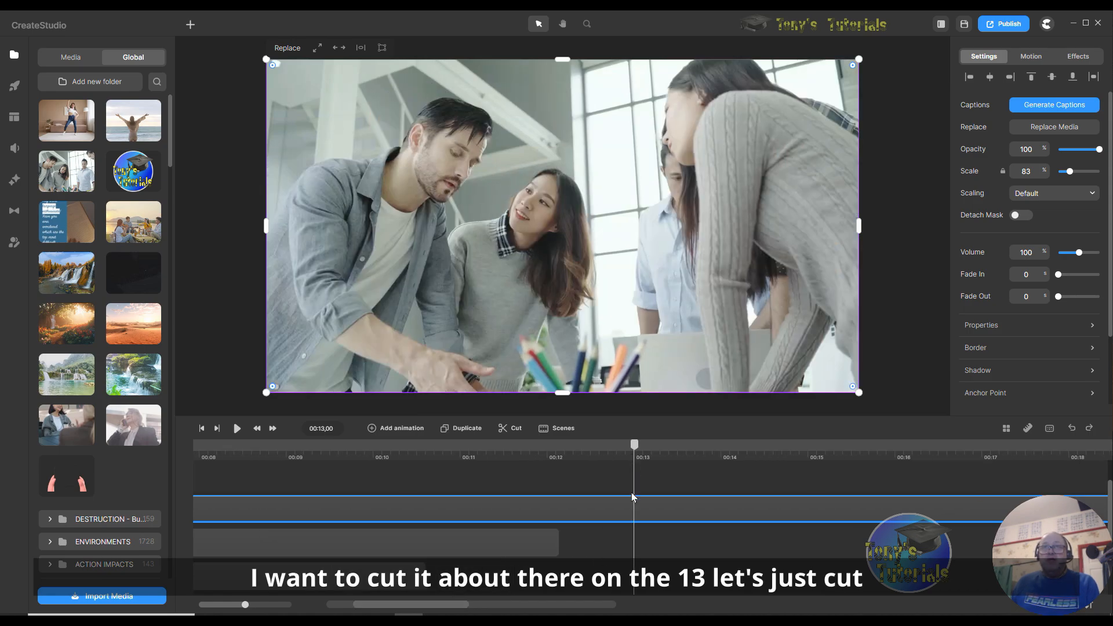
pyautogui.click(504, 428)
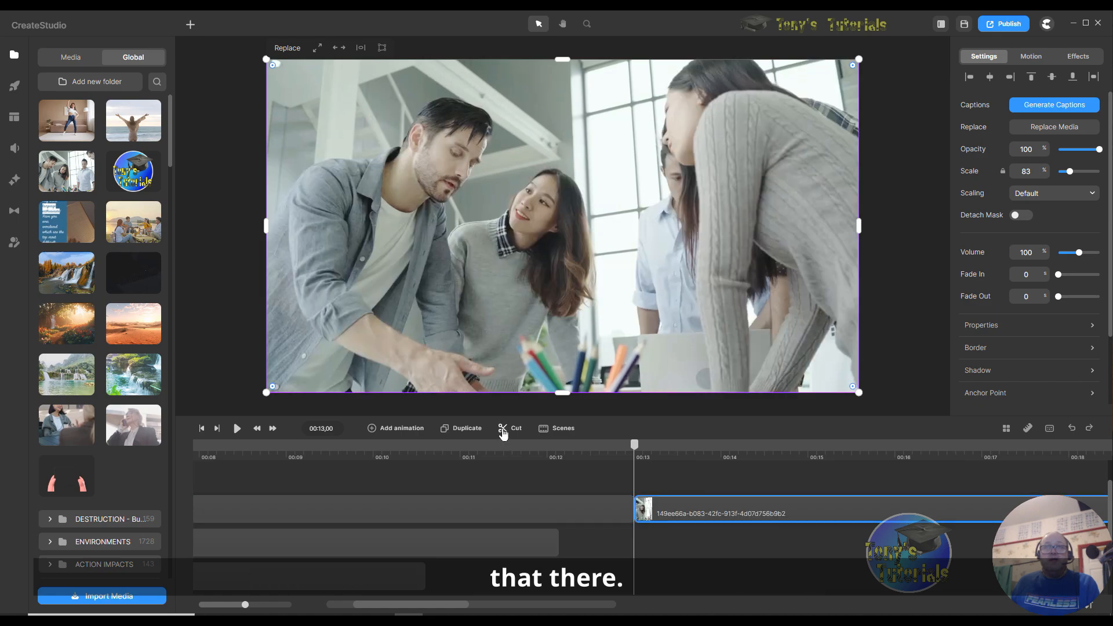
pyautogui.rightClick(747, 509)
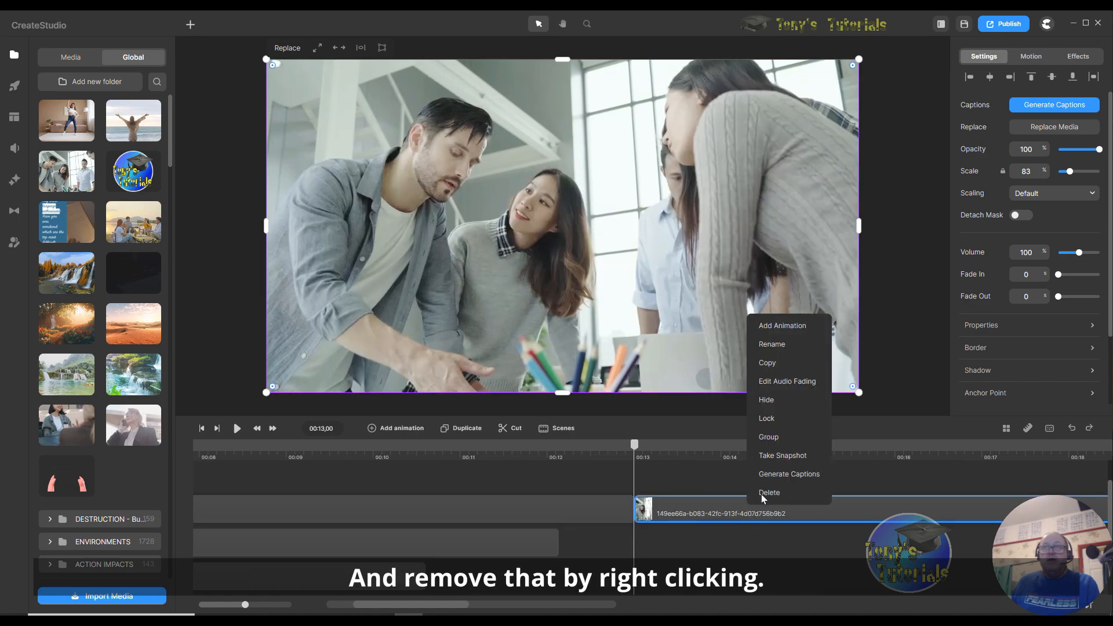
pyautogui.click(761, 493)
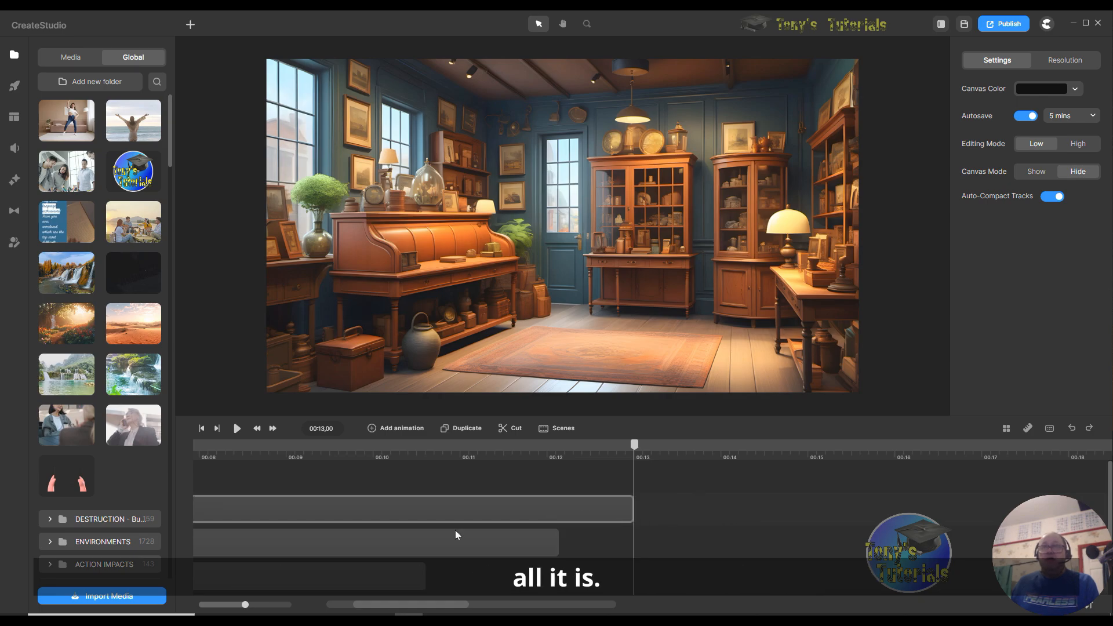
pyautogui.click(594, 507)
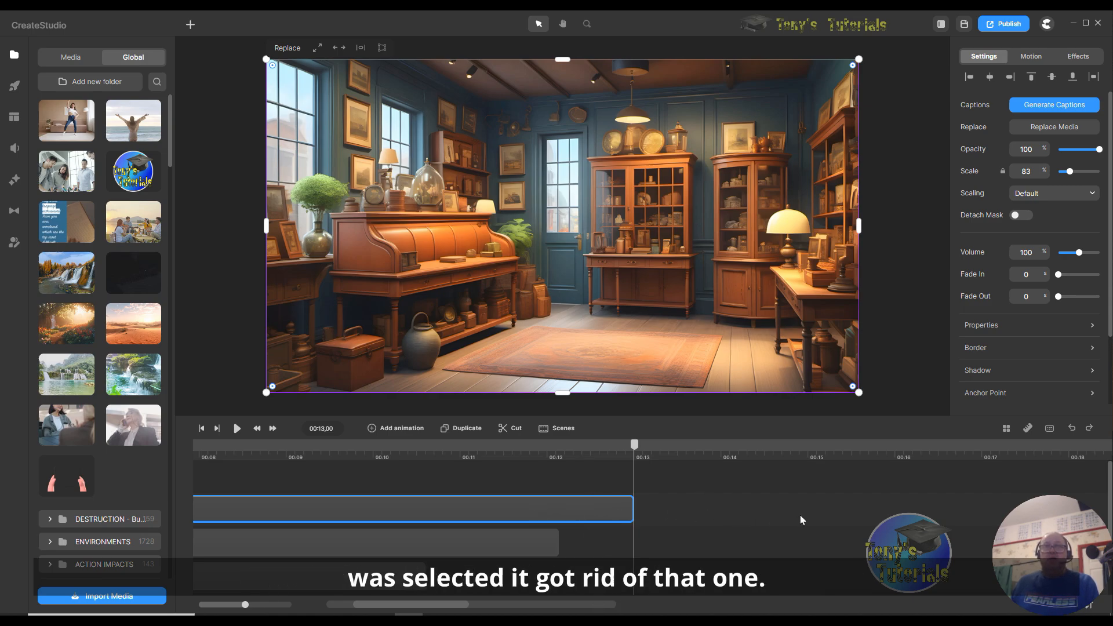
pyautogui.rightClick(615, 513)
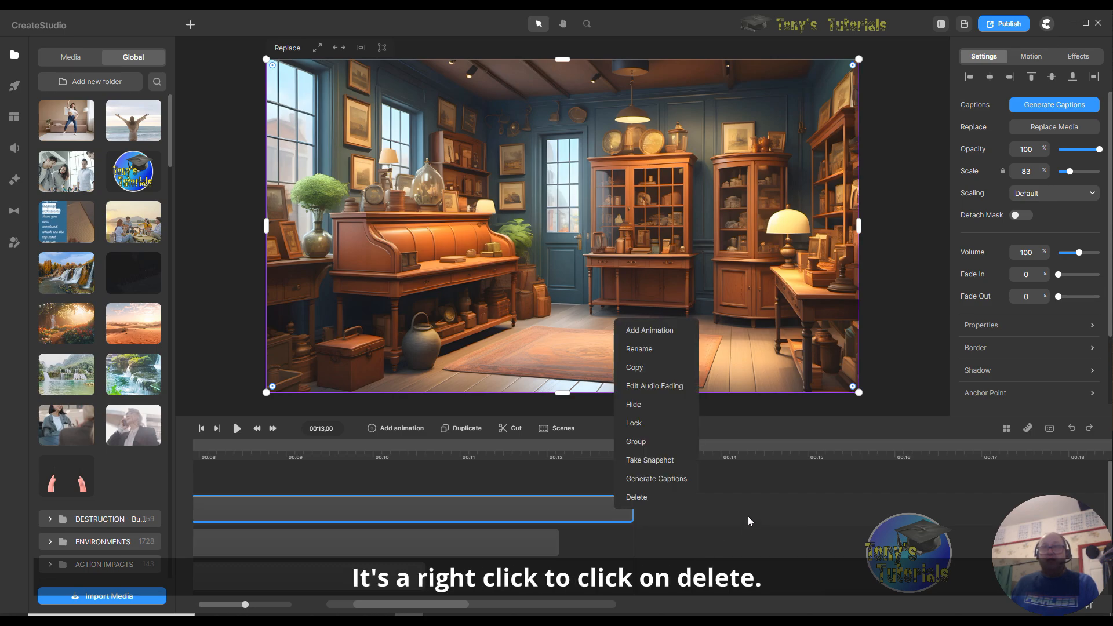
pyautogui.click(496, 502)
pyautogui.click(480, 457)
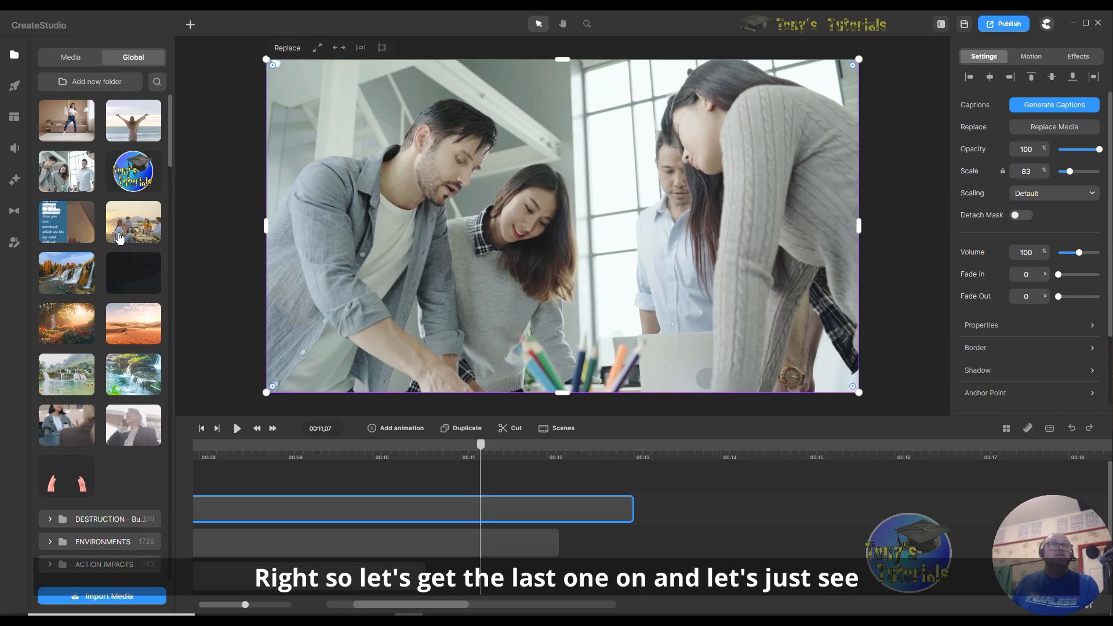
# Return the playhead to the start of the timeline and add the video of friends at the lakeside picnic table.
pyautogui.moveTo(390, 611); pyautogui.dragTo(319, 608)
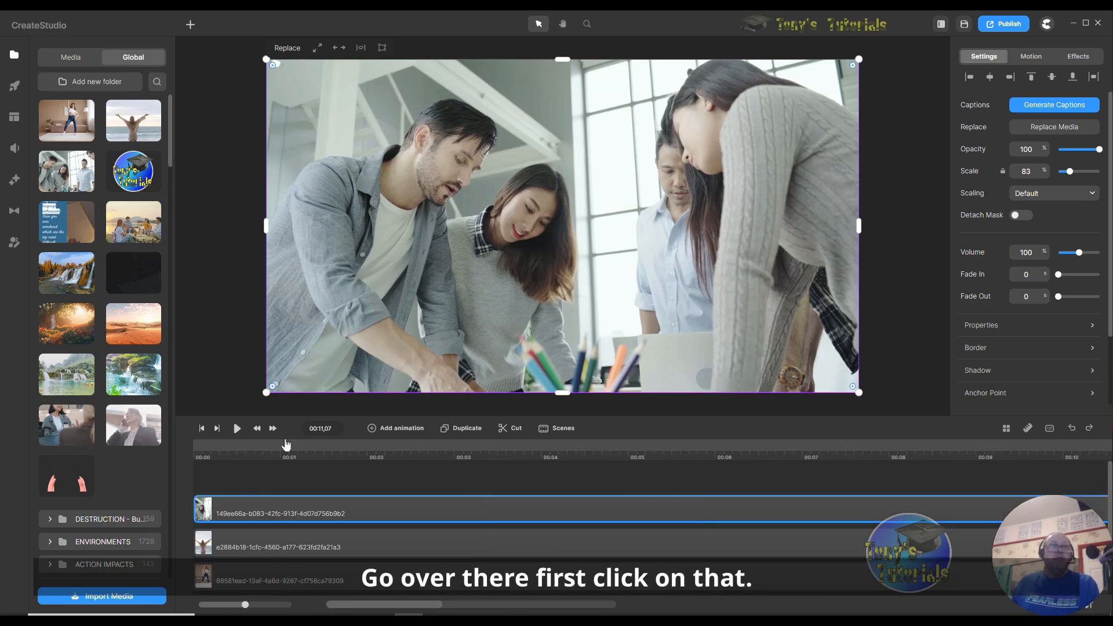
pyautogui.click(201, 428)
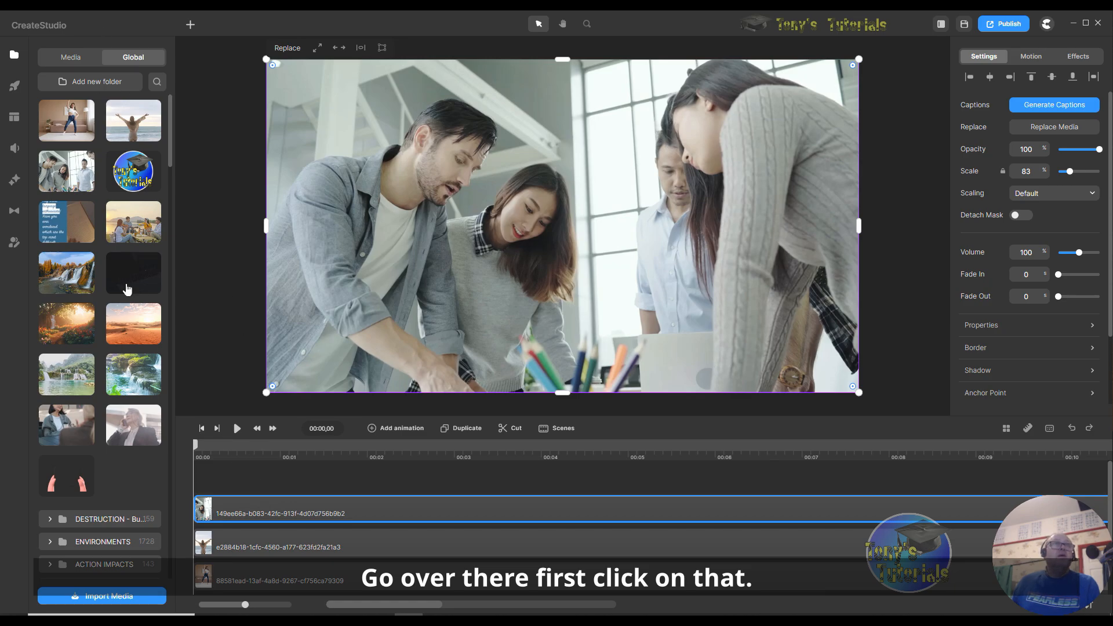
pyautogui.moveTo(130, 229); pyautogui.dragTo(563, 239)
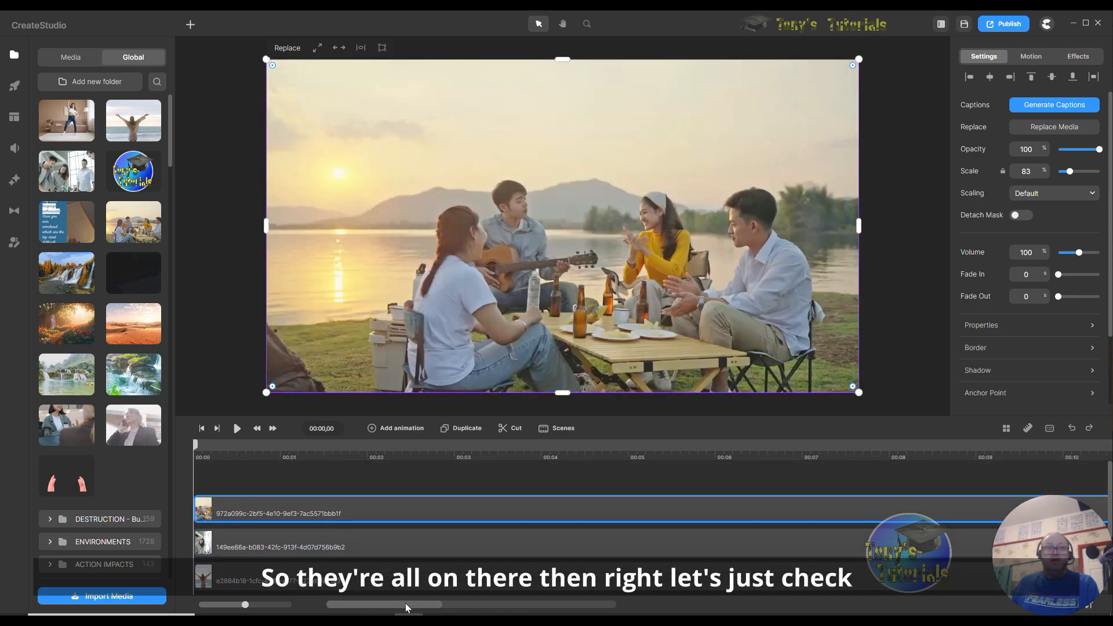
# Select the four video clips together in the timeline, leaving out the background, and combine them into one group.
pyautogui.moveTo(471, 605); pyautogui.dragTo(497, 604)
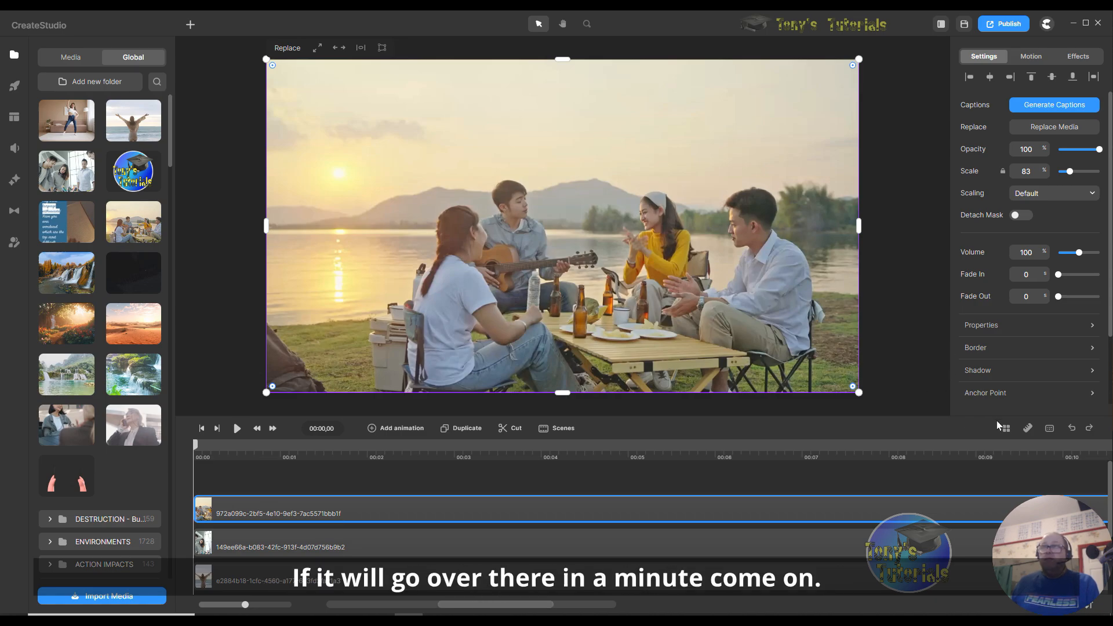
pyautogui.moveTo(530, 606); pyautogui.dragTo(422, 605)
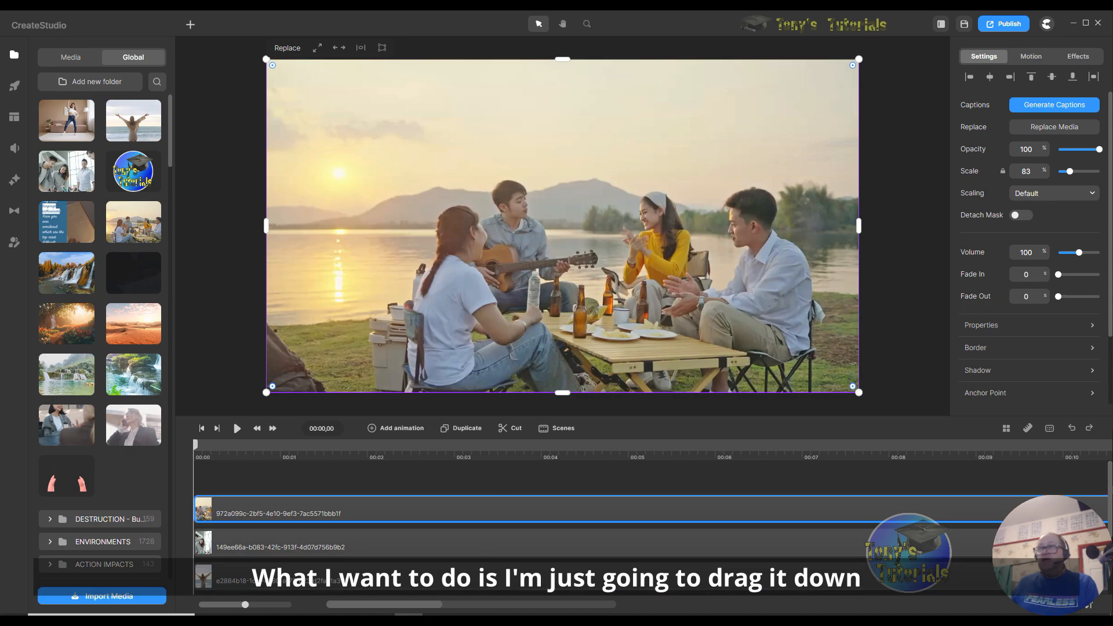
pyautogui.moveTo(1109, 480); pyautogui.dragTo(1109, 491)
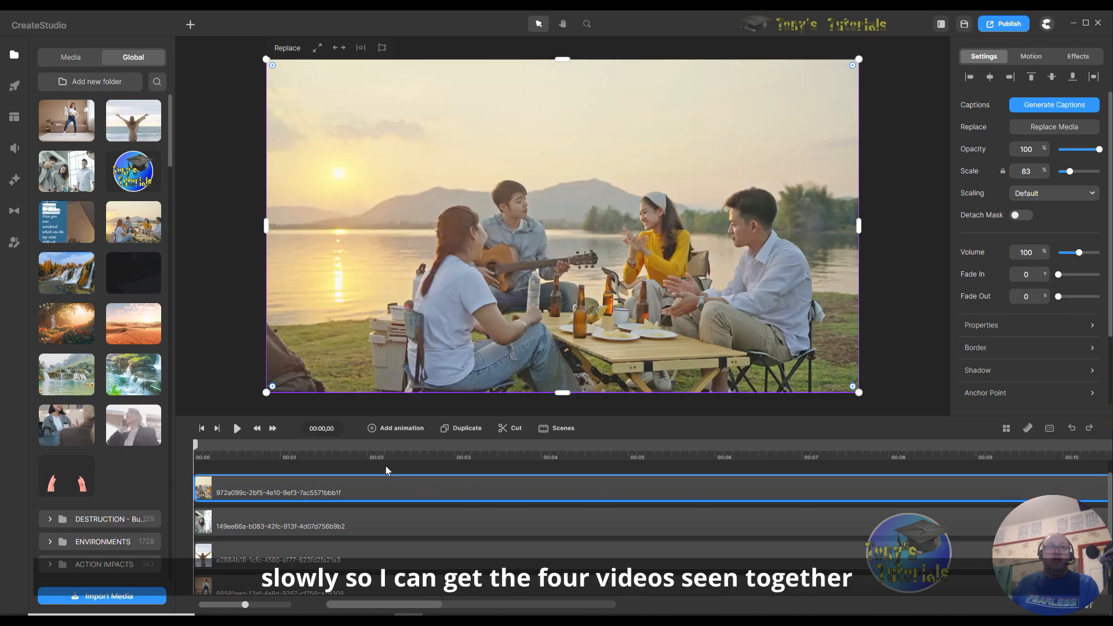
pyautogui.moveTo(386, 466); pyautogui.dragTo(370, 589)
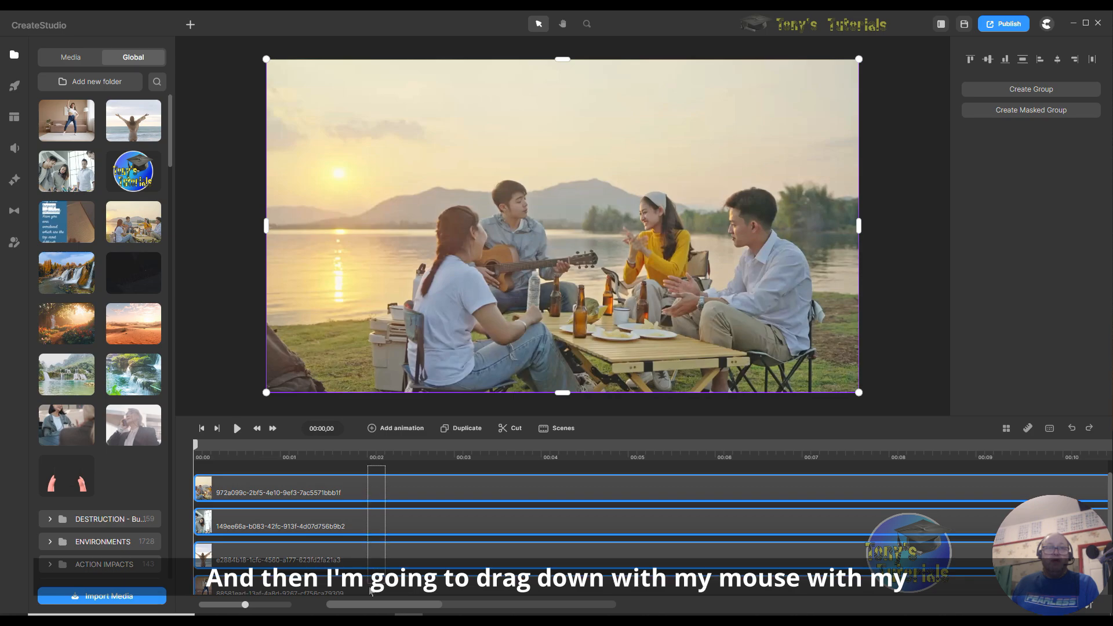
pyautogui.moveTo(371, 593); pyautogui.dragTo(378, 591)
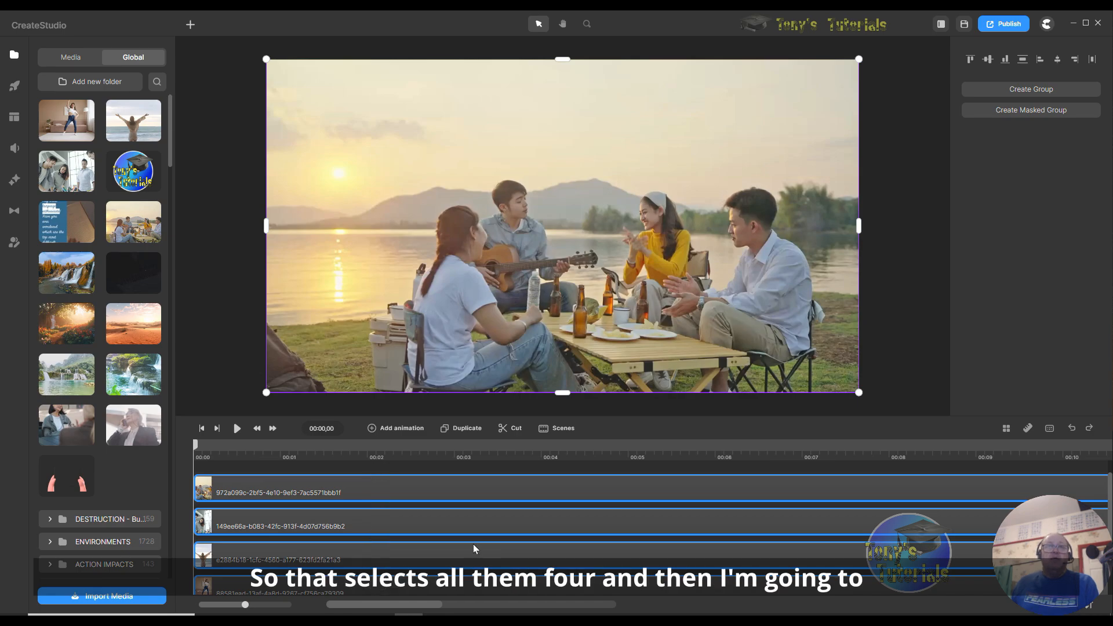
pyautogui.rightClick(437, 488)
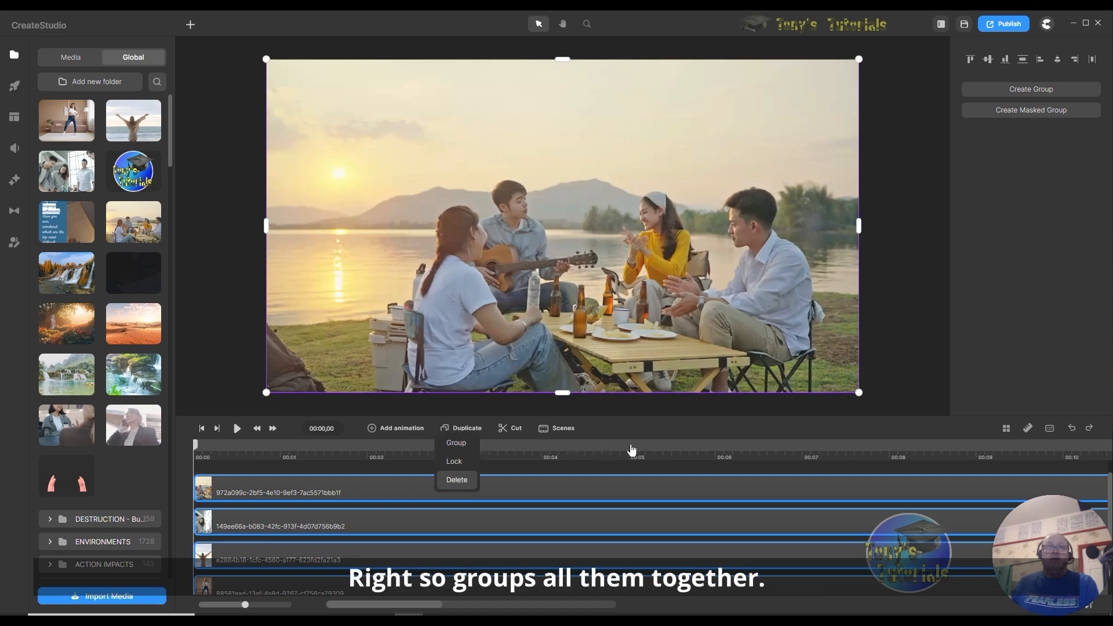
pyautogui.click(457, 443)
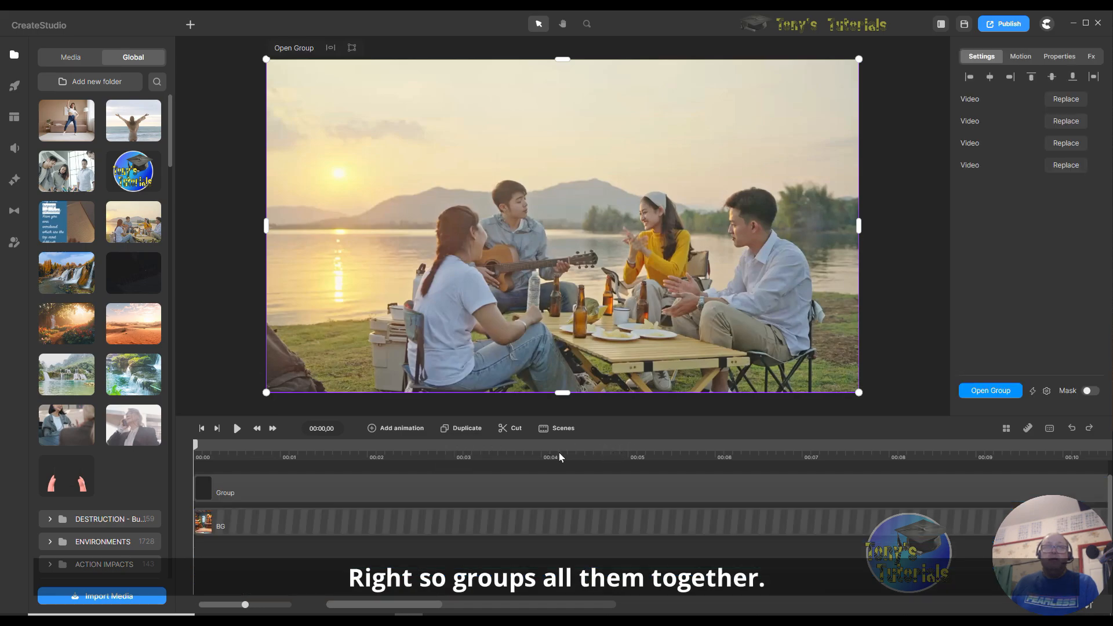
# Scale the video group down to roughly three fifths of the canvas width and place it near the centre of the Antiques background.
pyautogui.click(631, 494)
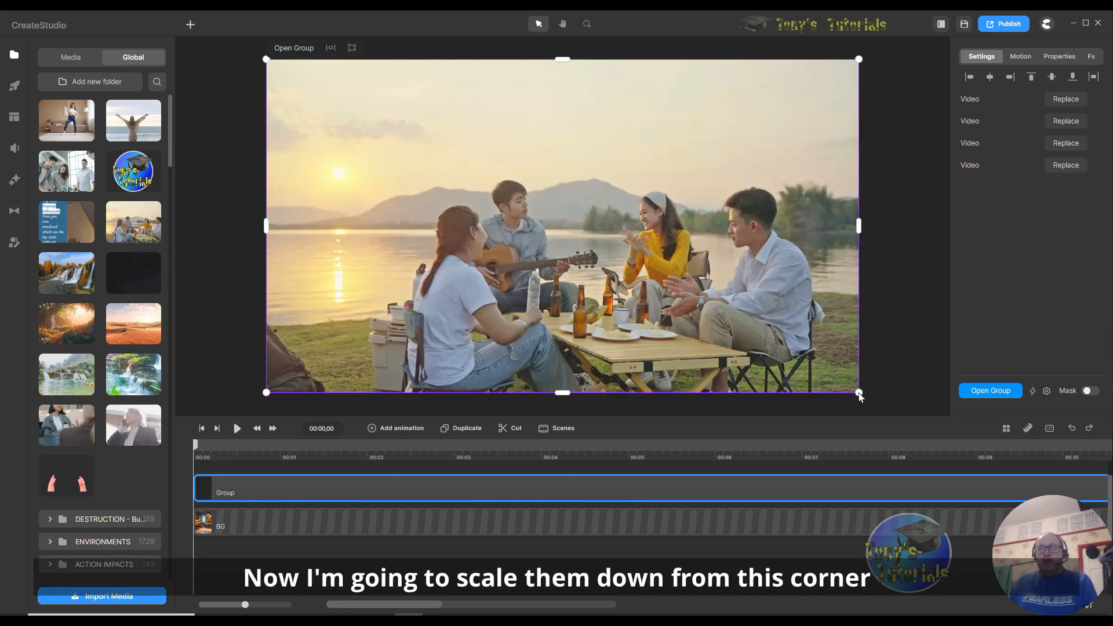
pyautogui.moveTo(859, 393); pyautogui.dragTo(713, 276)
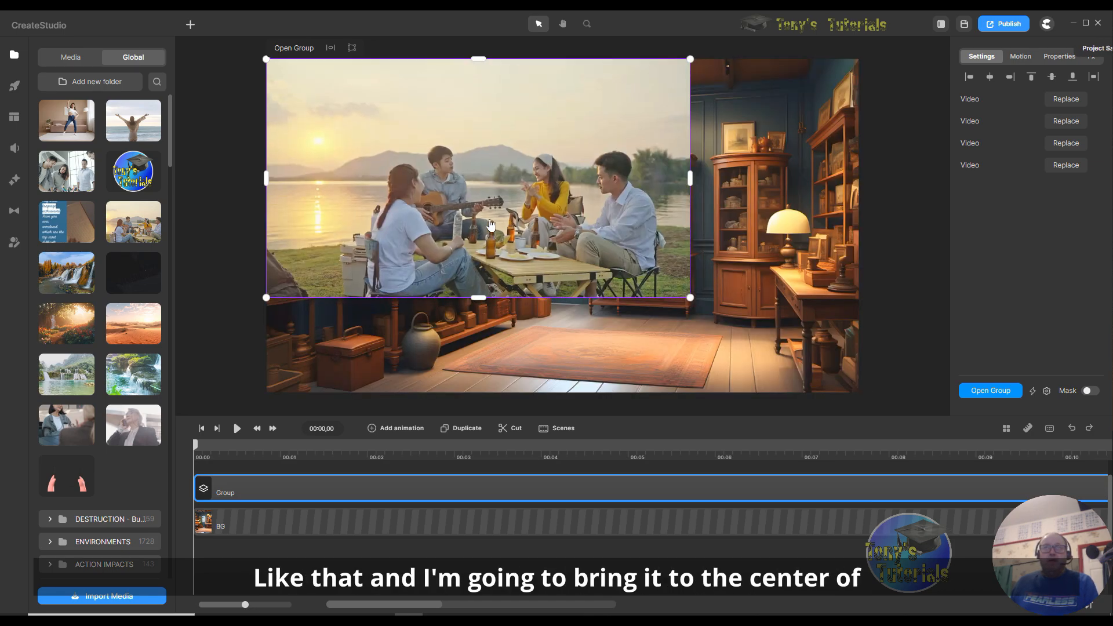
pyautogui.moveTo(596, 280); pyautogui.dragTo(654, 306)
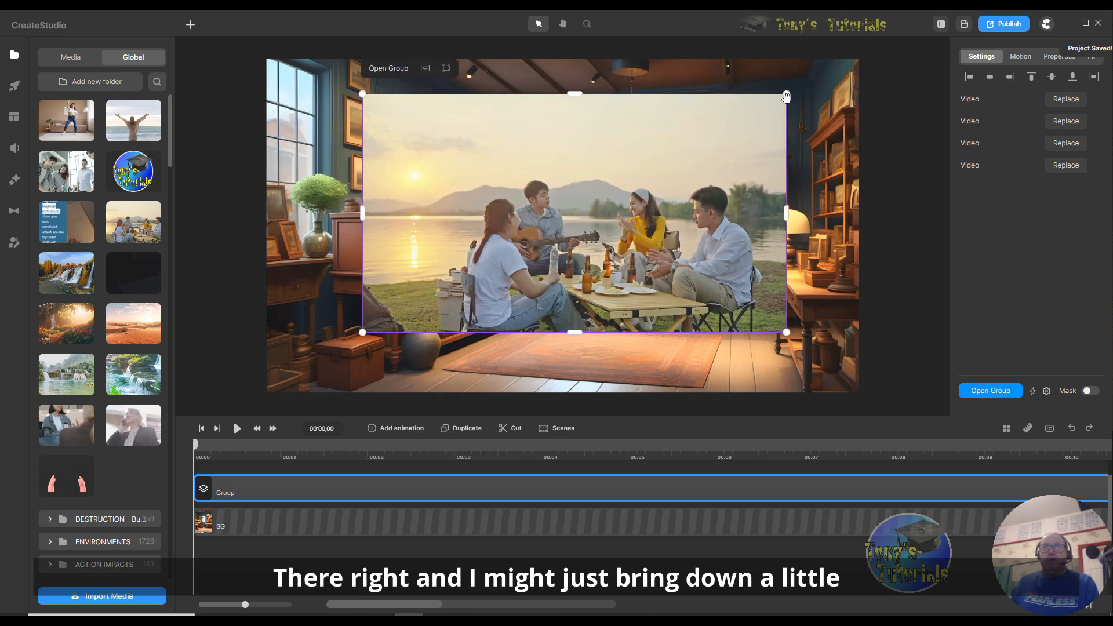
pyautogui.moveTo(785, 96); pyautogui.dragTo(729, 126)
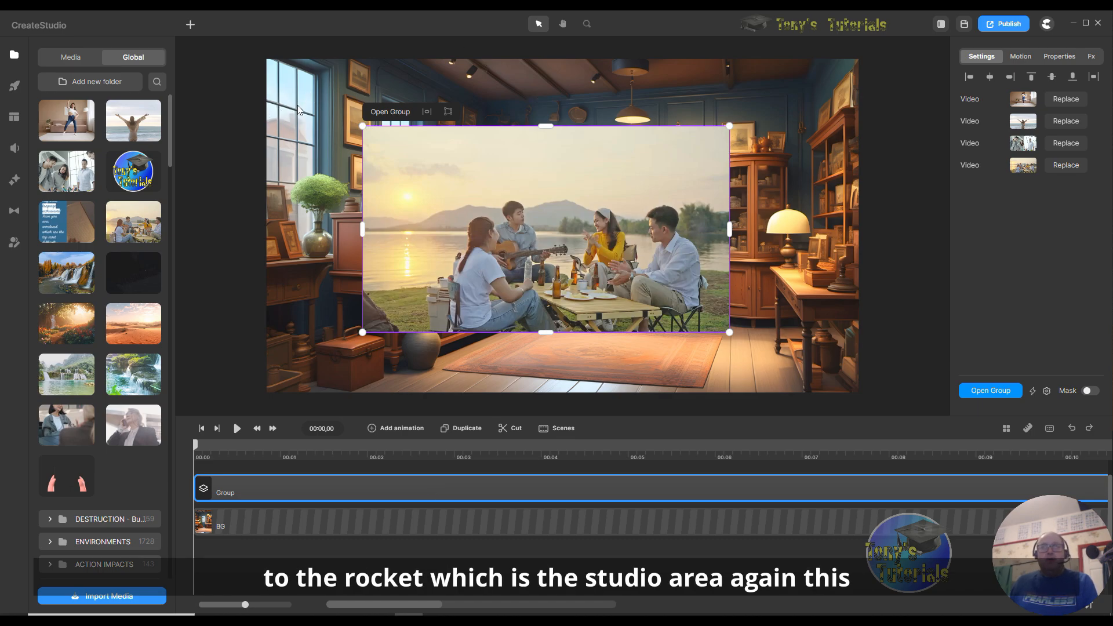
# Browse the studio elements and open the Hands collection.
pyautogui.click(15, 89)
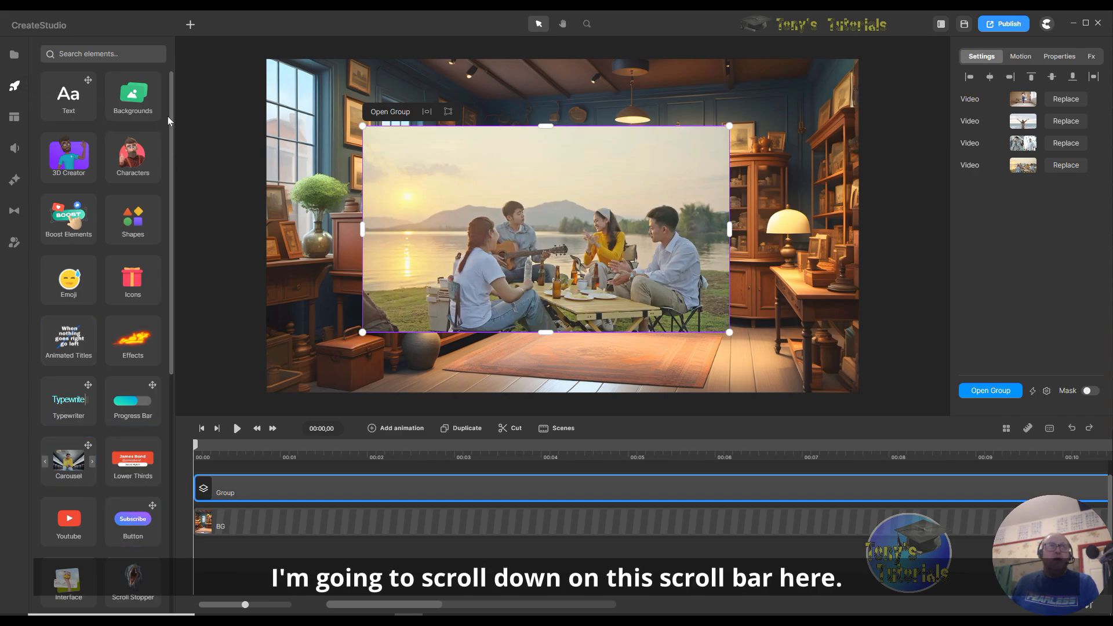
pyautogui.moveTo(169, 108); pyautogui.dragTo(171, 361)
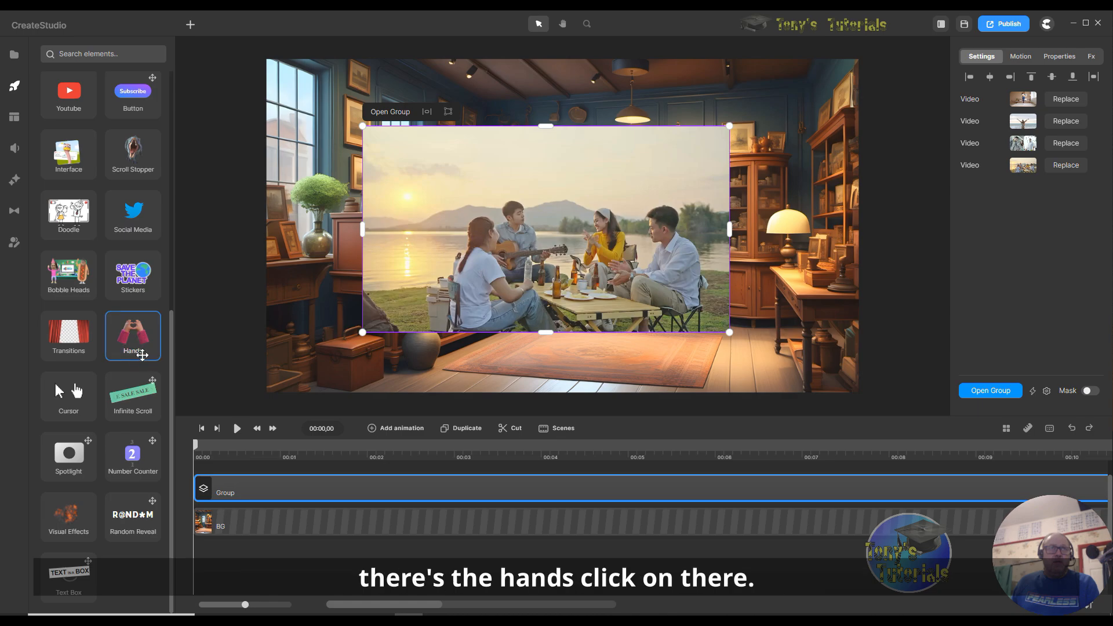
pyautogui.click(144, 341)
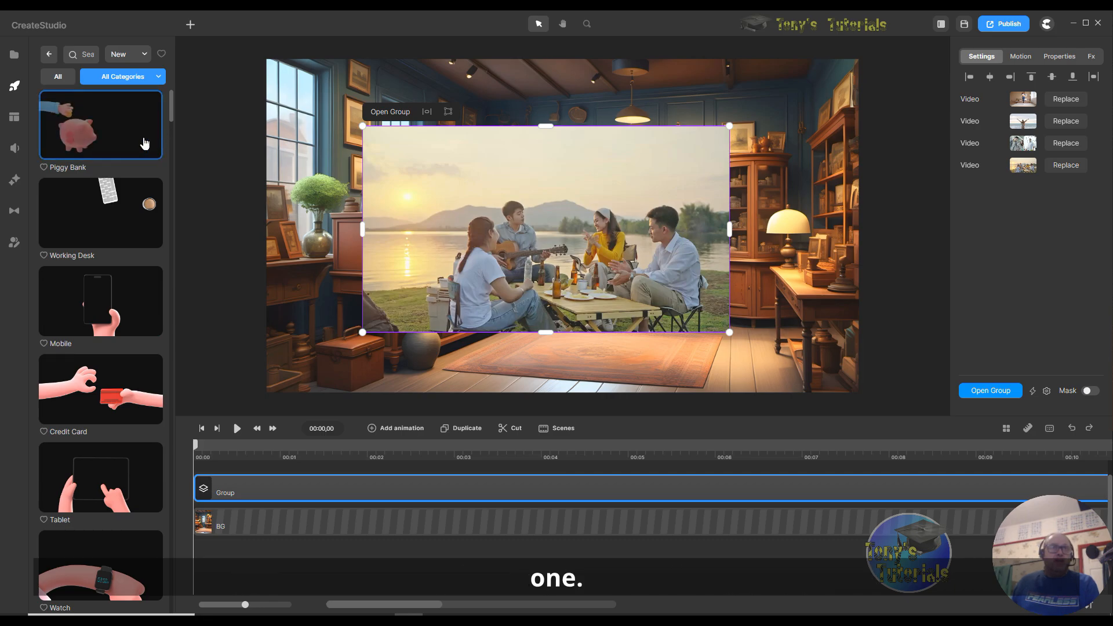
# Add the Piggy Bank hand animation to the canvas and play it from the start of the timeline.
pyautogui.moveTo(139, 145); pyautogui.dragTo(398, 203)
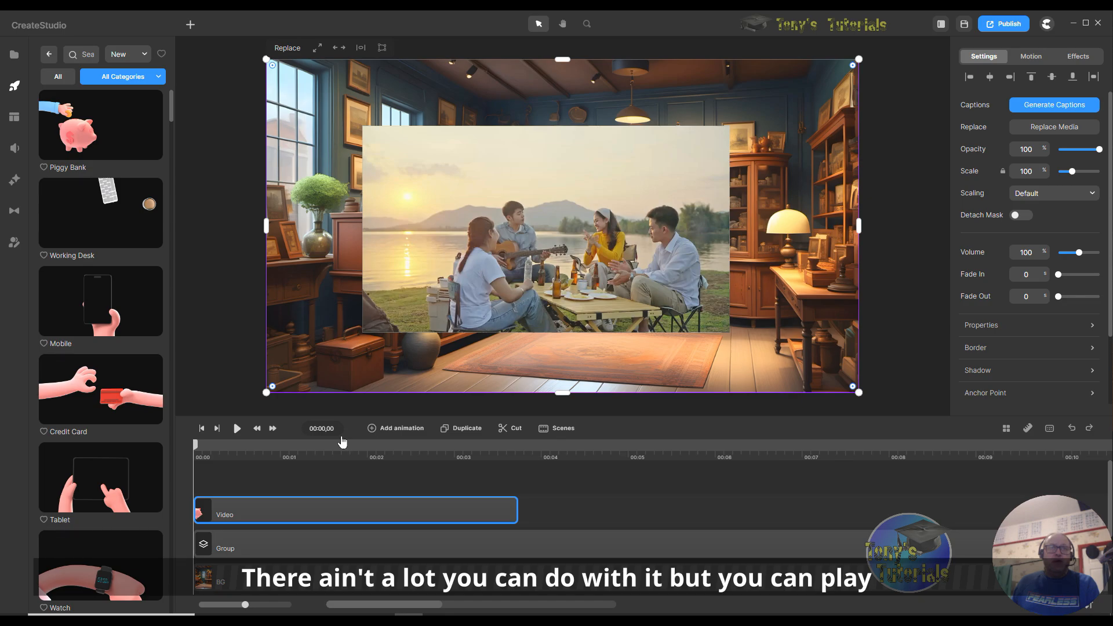
pyautogui.click(237, 428)
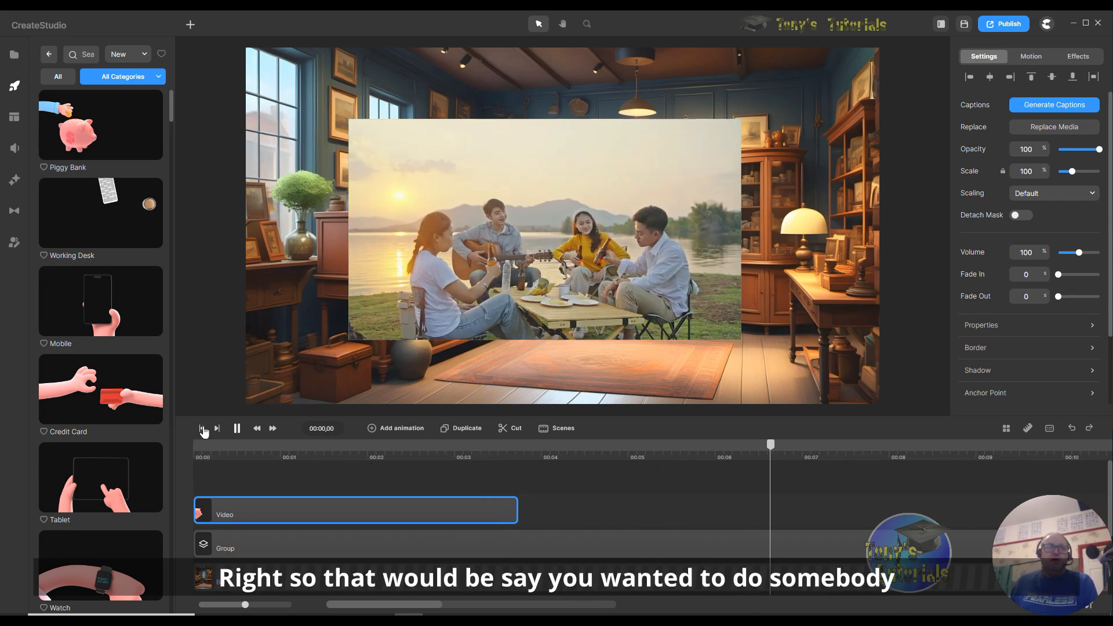
pyautogui.click(234, 430)
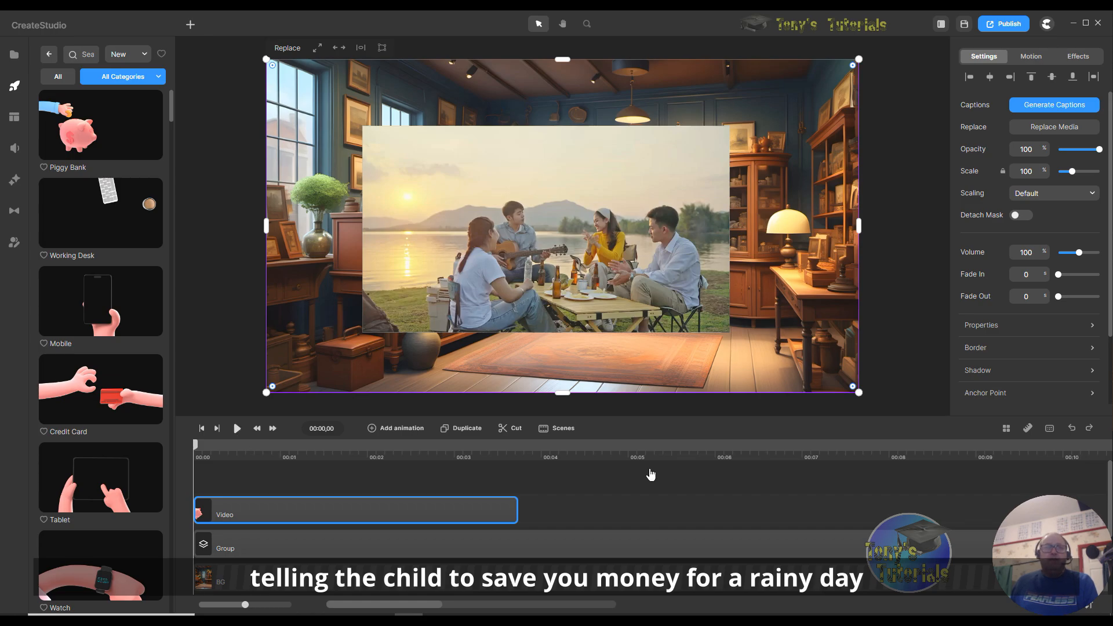
pyautogui.press('space')
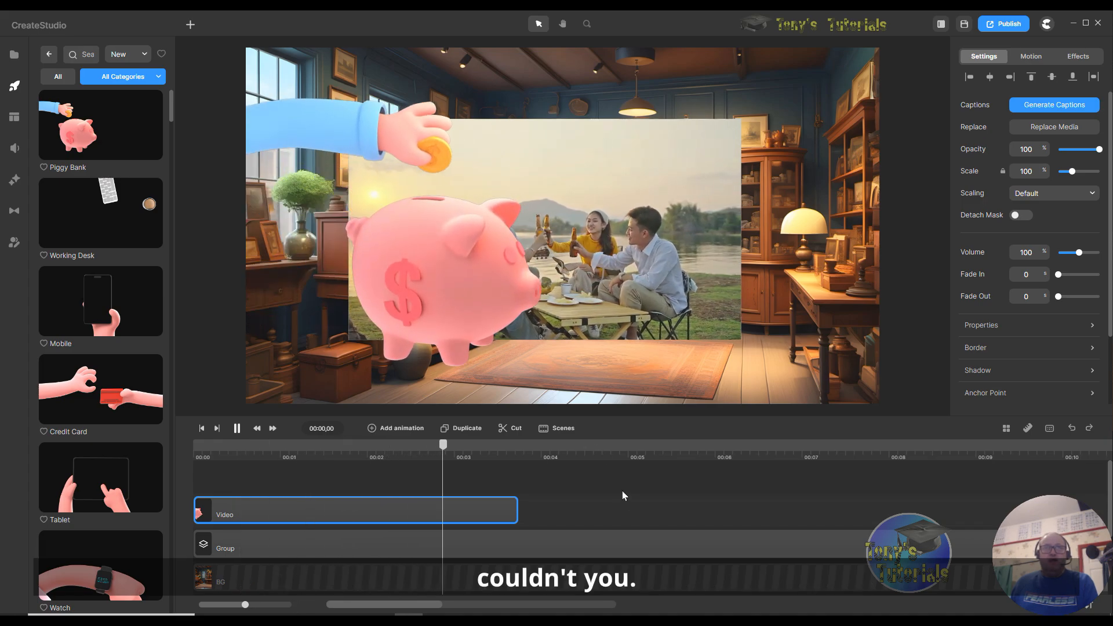
# Delete the Piggy Bank clip and return the playhead to the start of the timeline.
pyautogui.rightClick(405, 503)
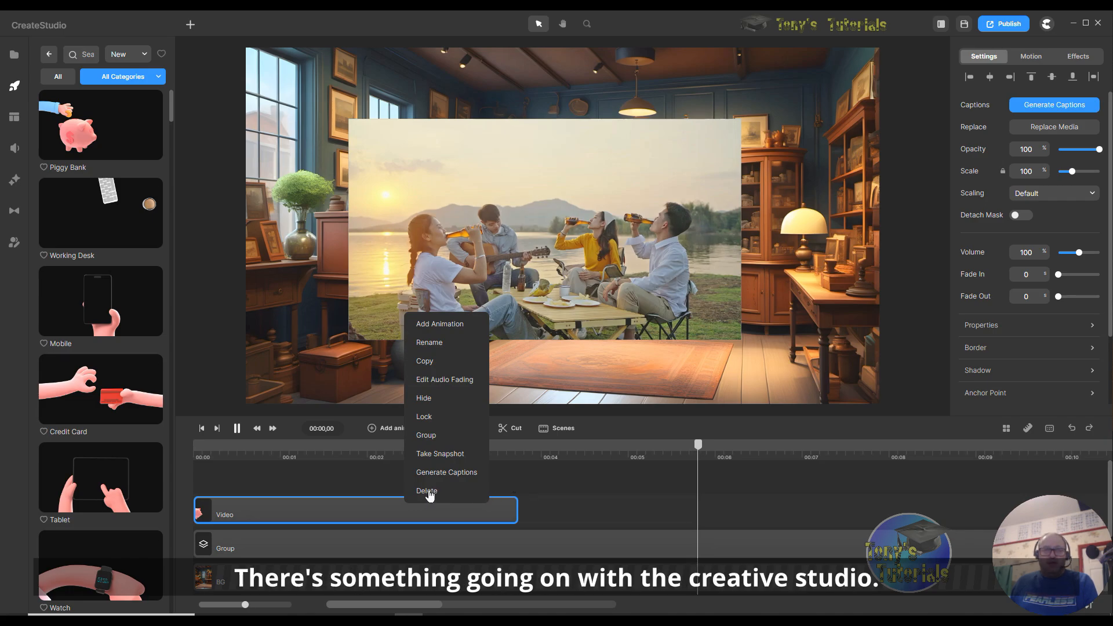
pyautogui.click(429, 492)
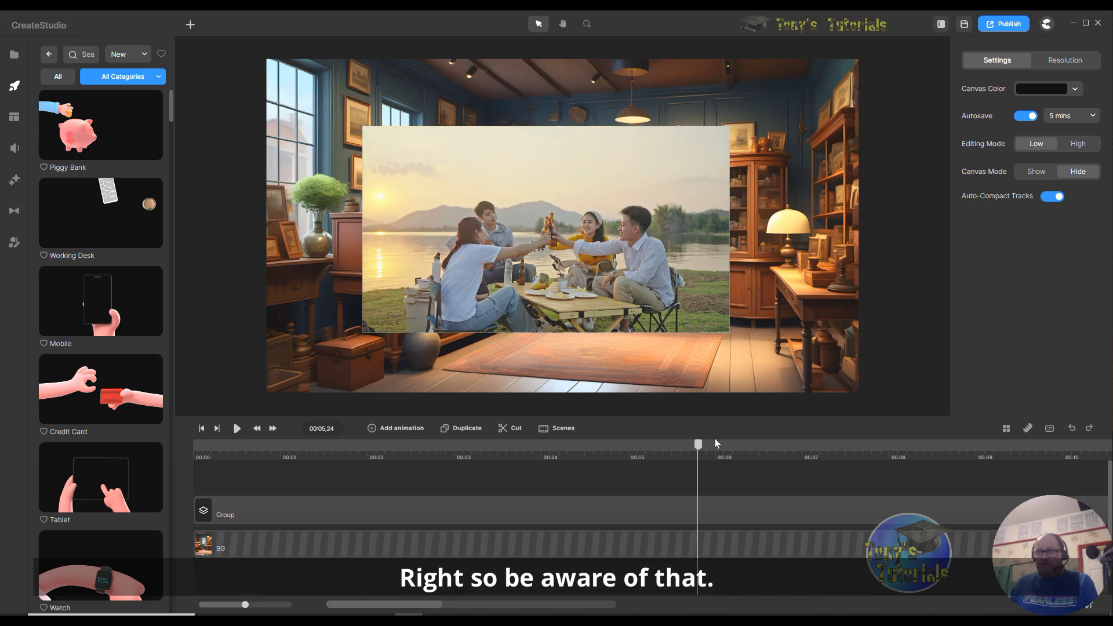
pyautogui.moveTo(697, 448); pyautogui.dragTo(180, 447)
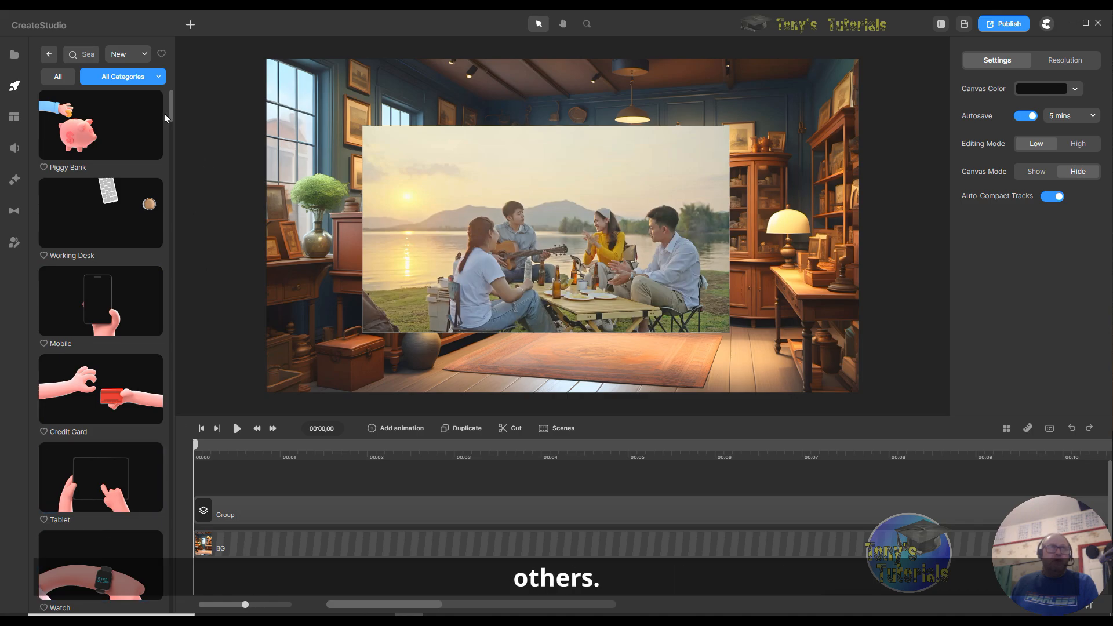
# Add the realistic Swipe hand image from the Hands collection and place it over the lower middle of the video group.
pyautogui.moveTo(169, 106); pyautogui.dragTo(164, 151)
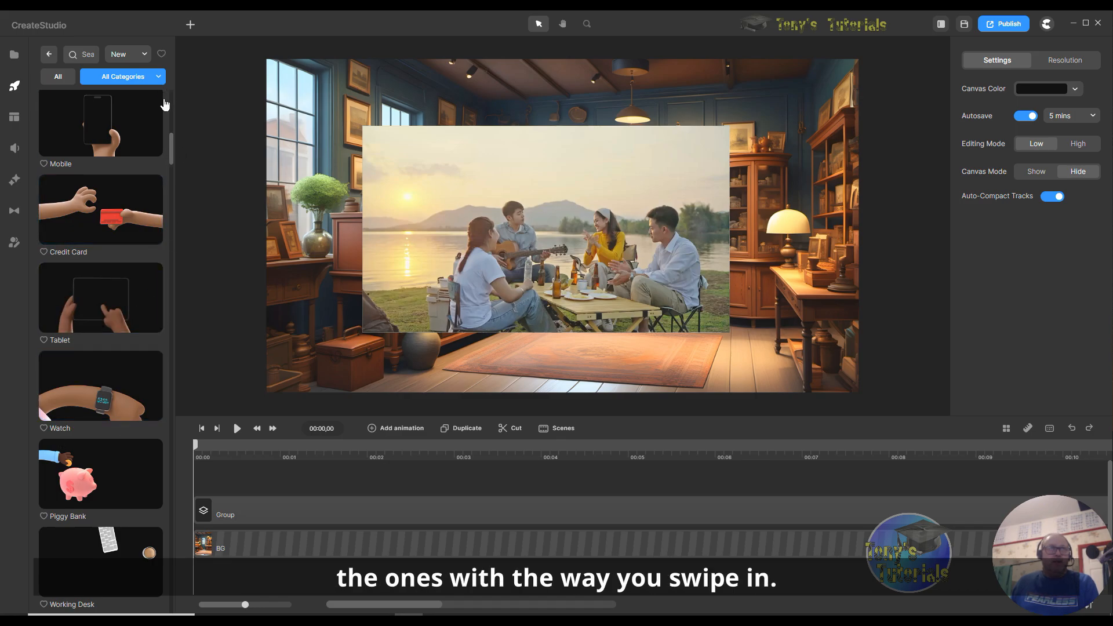
pyautogui.moveTo(170, 147); pyautogui.dragTo(173, 193)
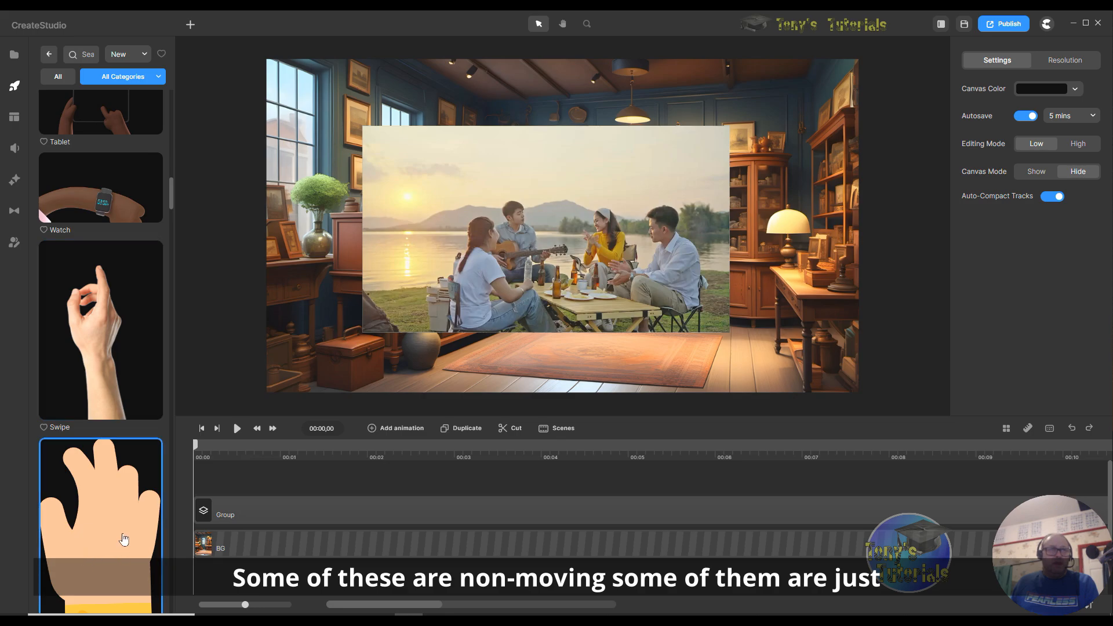
pyautogui.scroll(-7, 119, 470)
pyautogui.scroll(7, 120, 448)
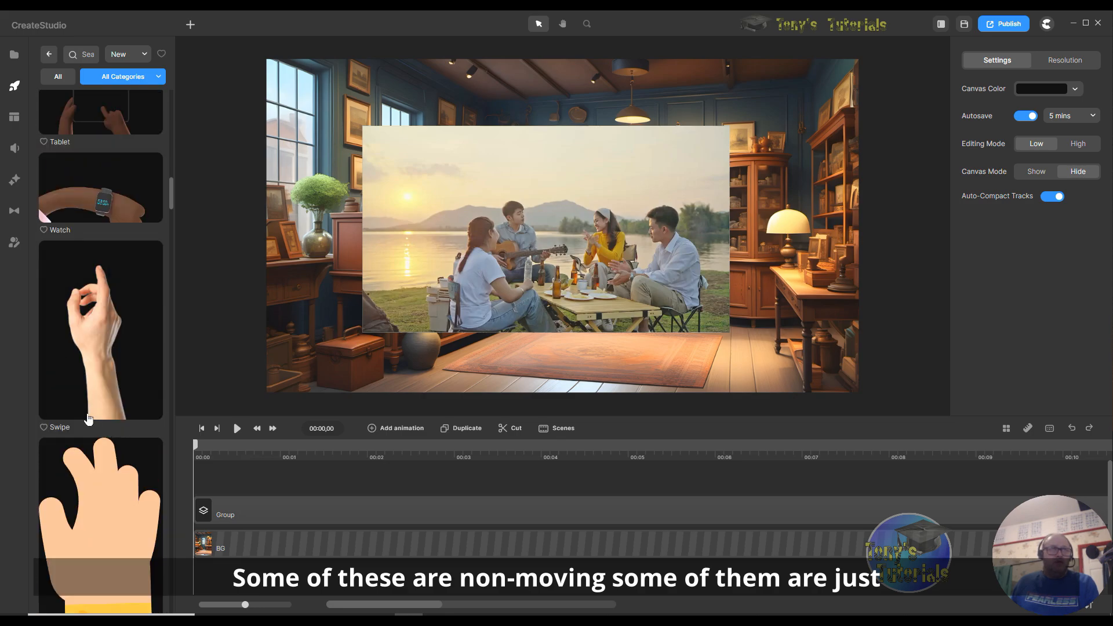
pyautogui.moveTo(112, 334); pyautogui.dragTo(388, 276)
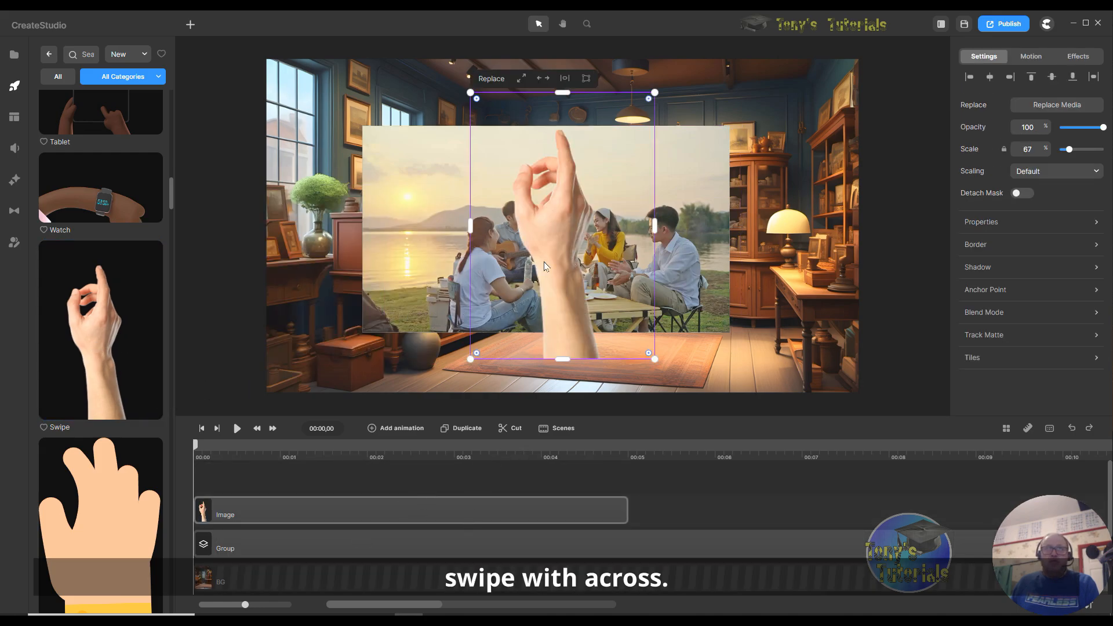
pyautogui.moveTo(566, 349); pyautogui.dragTo(635, 390)
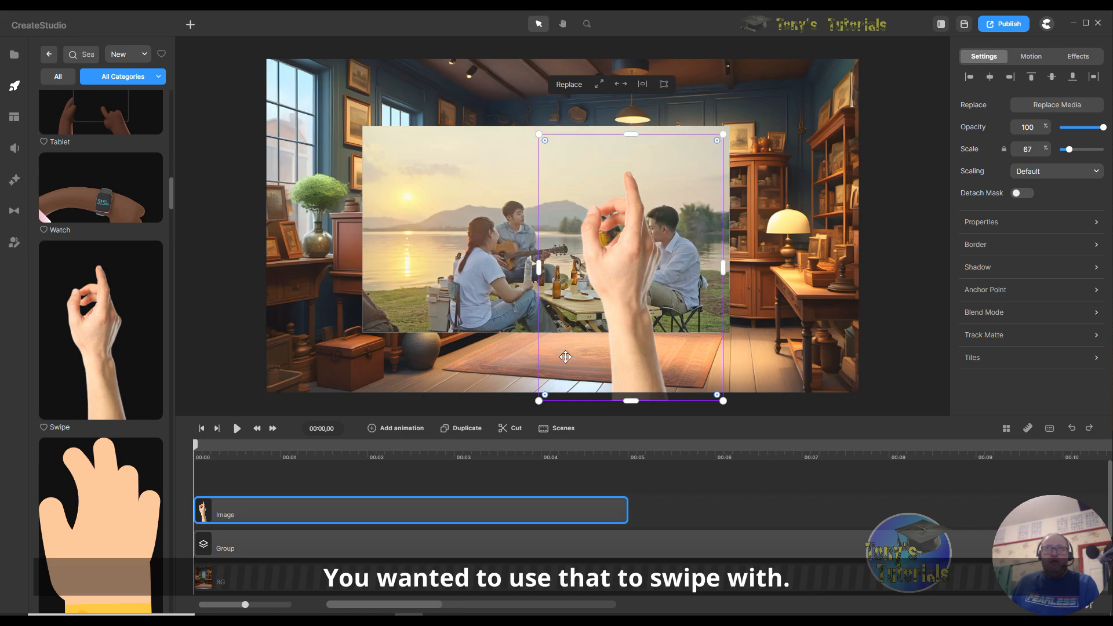
pyautogui.moveTo(579, 308); pyautogui.dragTo(517, 406)
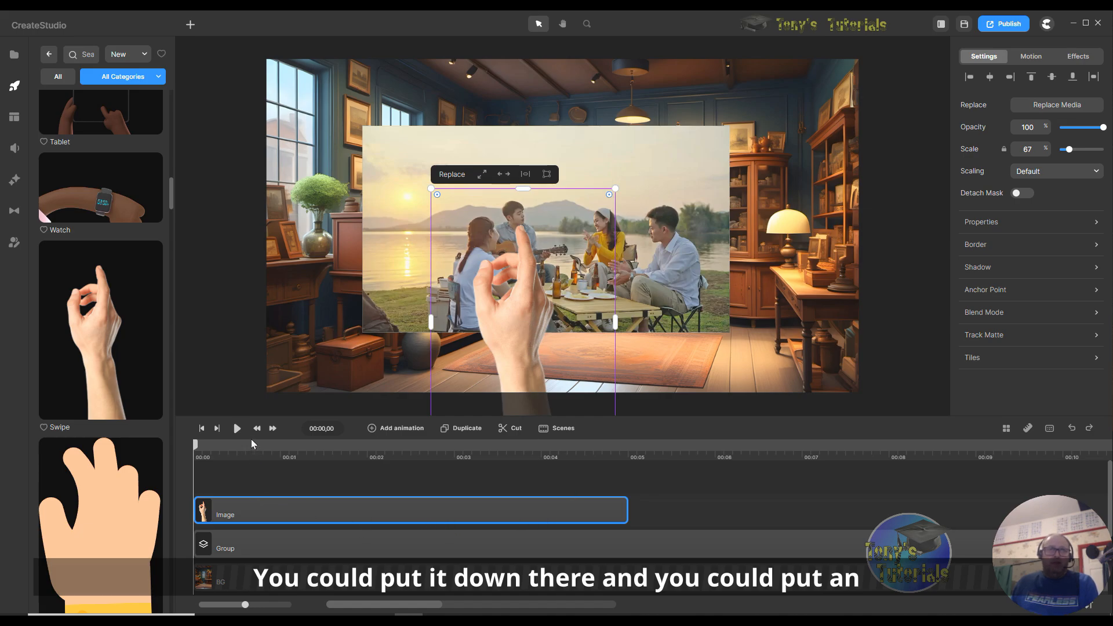
# Add a Position animation to the Swipe hand and move the hand off the canvas's right edge at its end keyframe at 00:00,25.
pyautogui.click(372, 429)
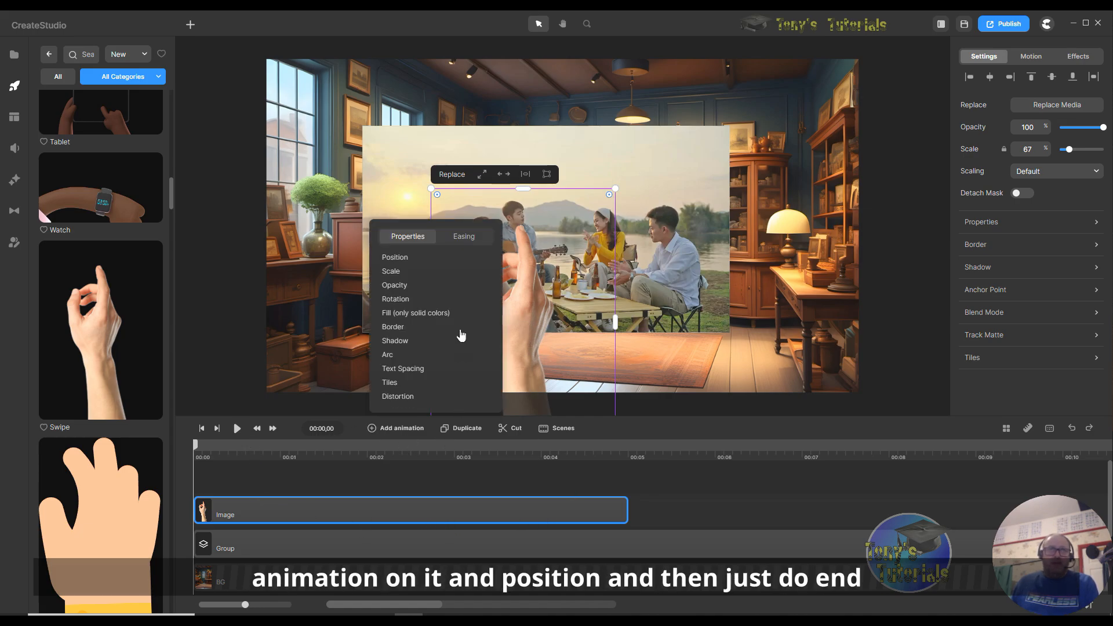
pyautogui.click(405, 261)
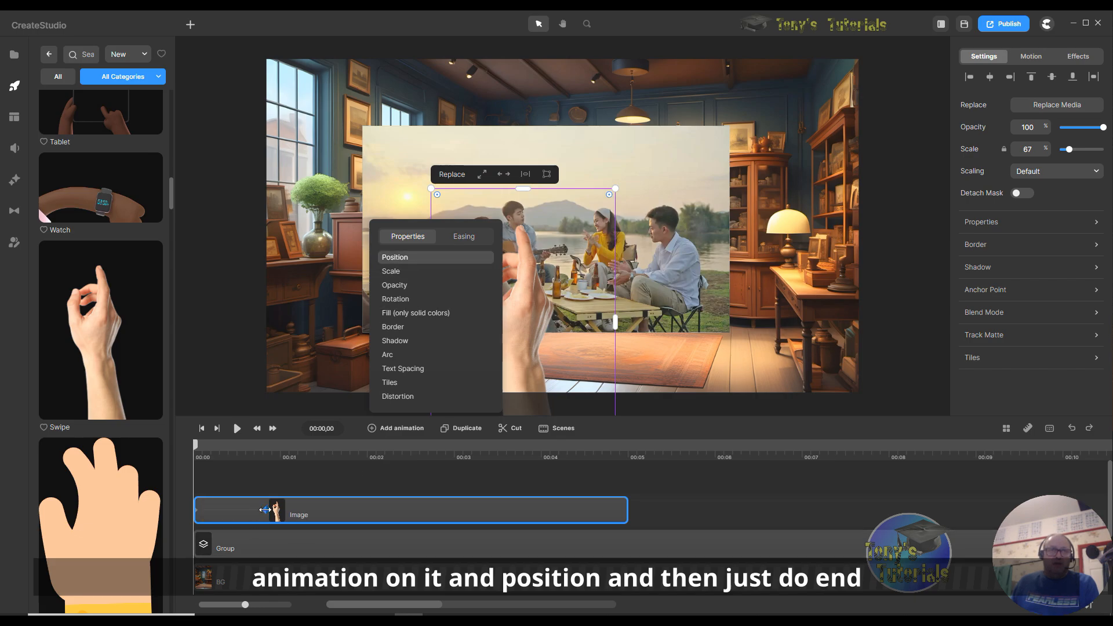
pyautogui.click(265, 510)
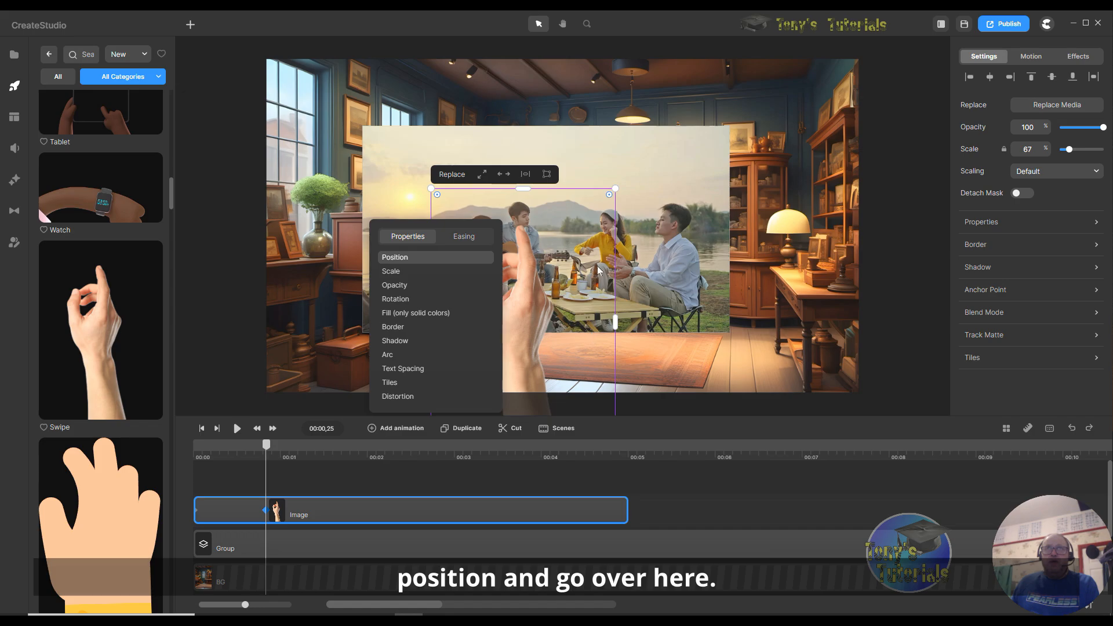
pyautogui.moveTo(595, 320); pyautogui.dragTo(933, 313)
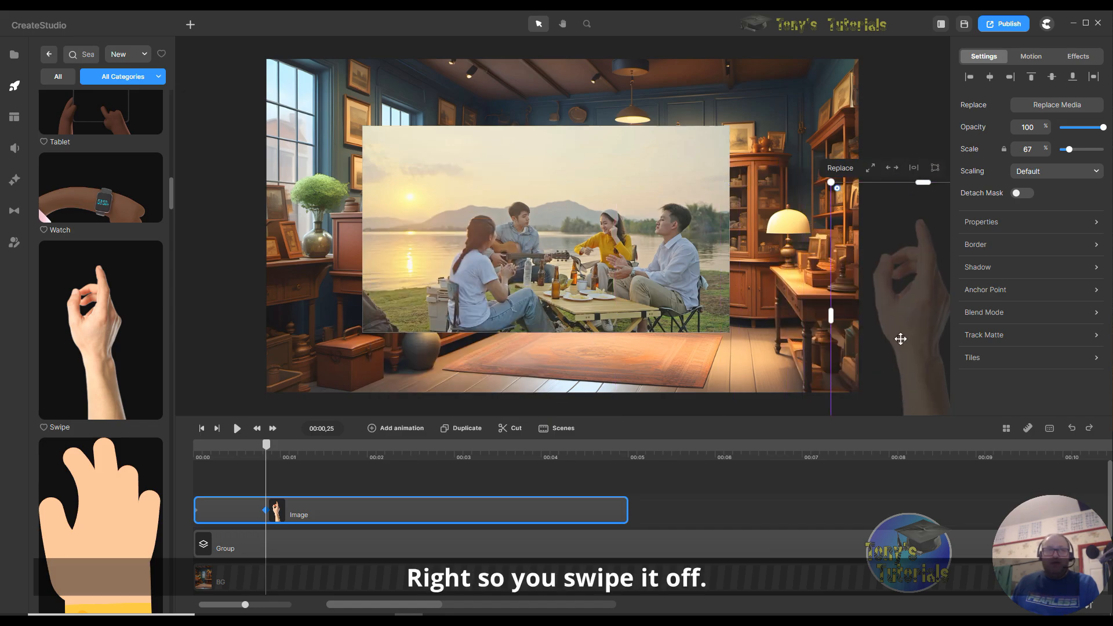
# Play the Swipe hand's position animation from near the start of the timeline to preview the swipe, and stop playback.
pyautogui.moveTo(266, 445); pyautogui.dragTo(197, 458)
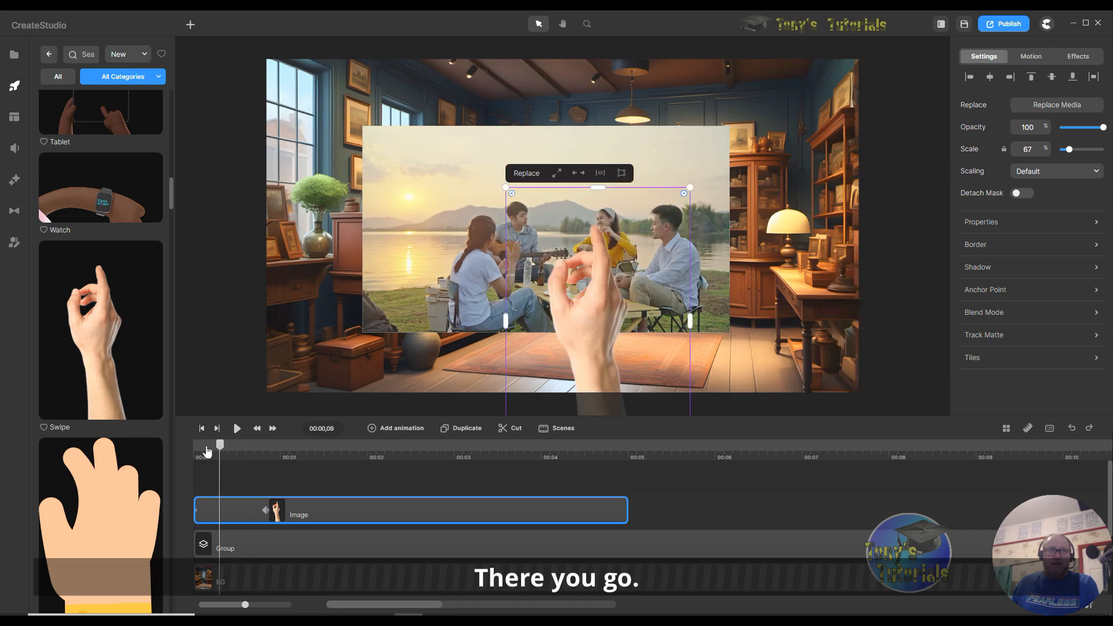
pyautogui.click(236, 430)
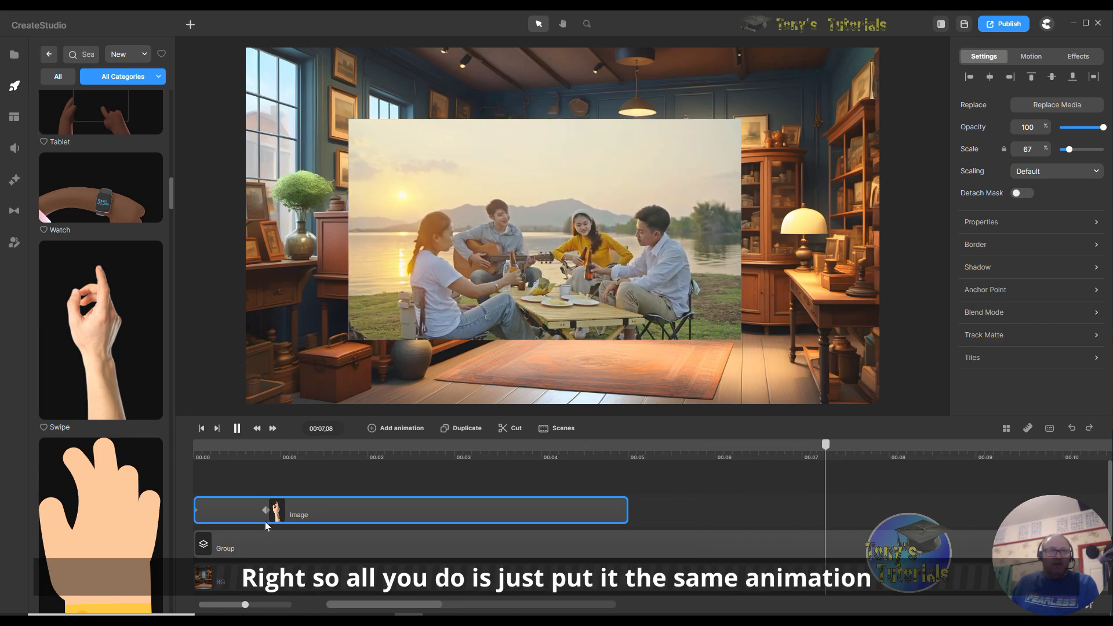
pyautogui.press('space')
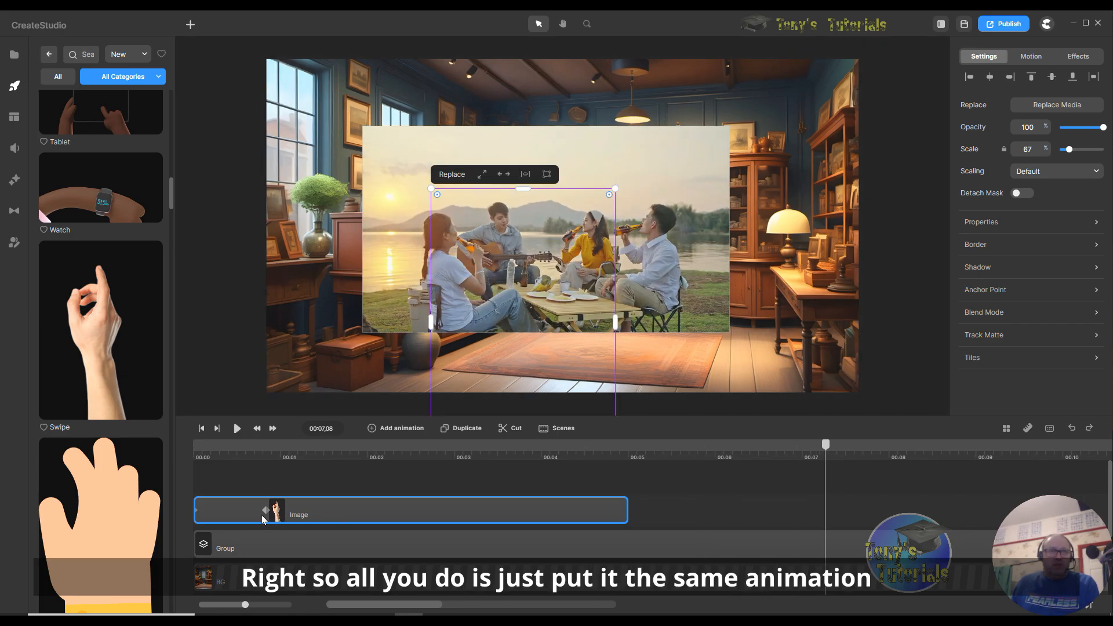
# Delete the animated Swipe hand image clip from the timeline.
pyautogui.rightClick(429, 513)
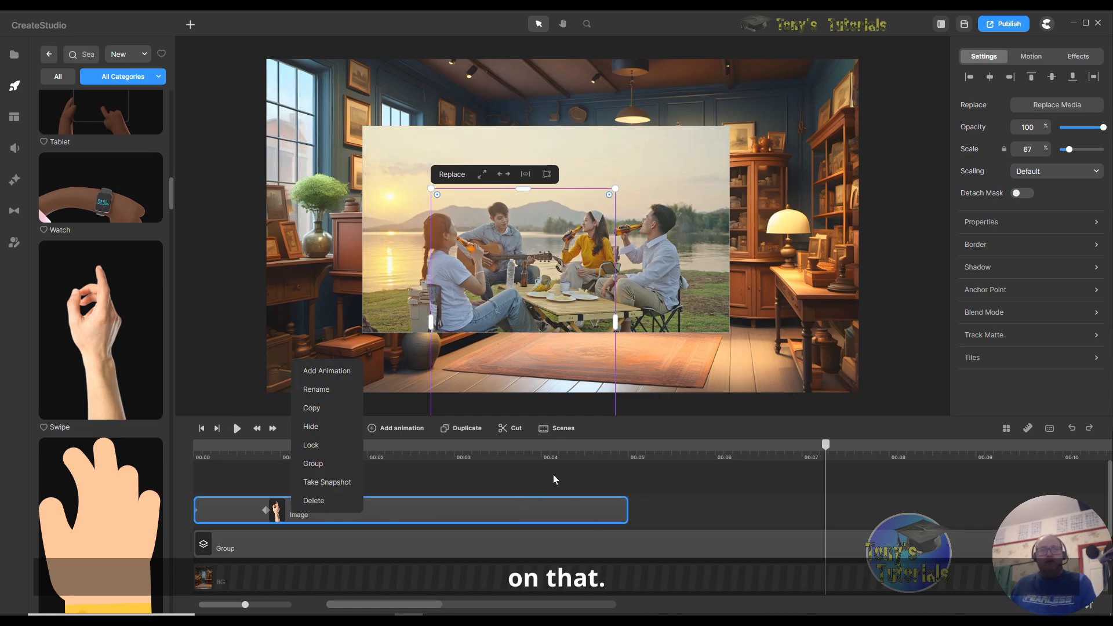
pyautogui.rightClick(314, 502)
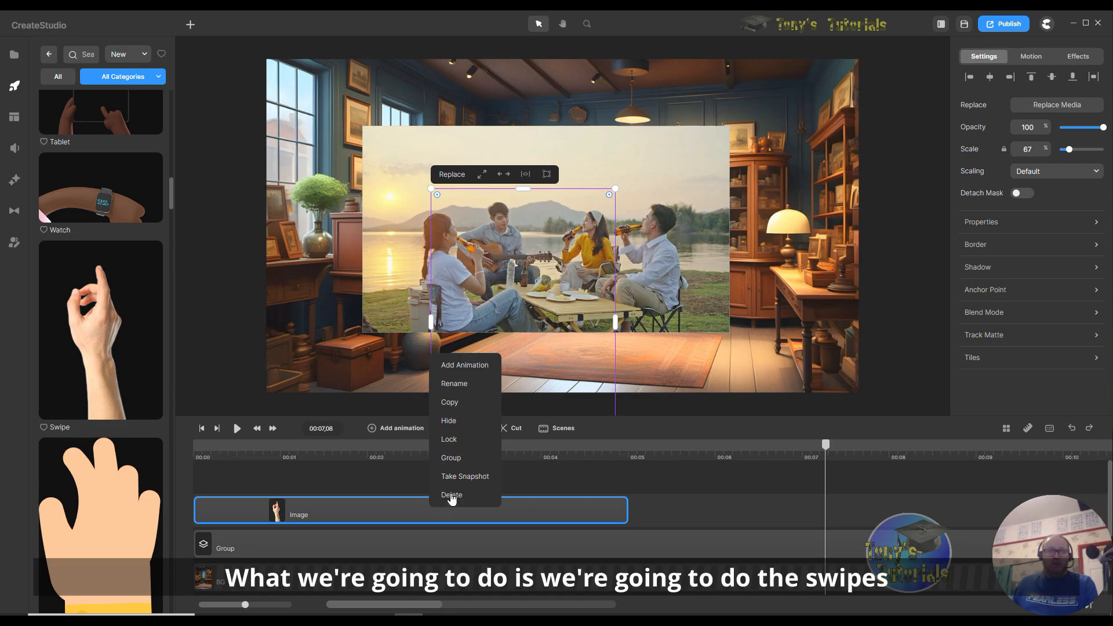
pyautogui.click(451, 495)
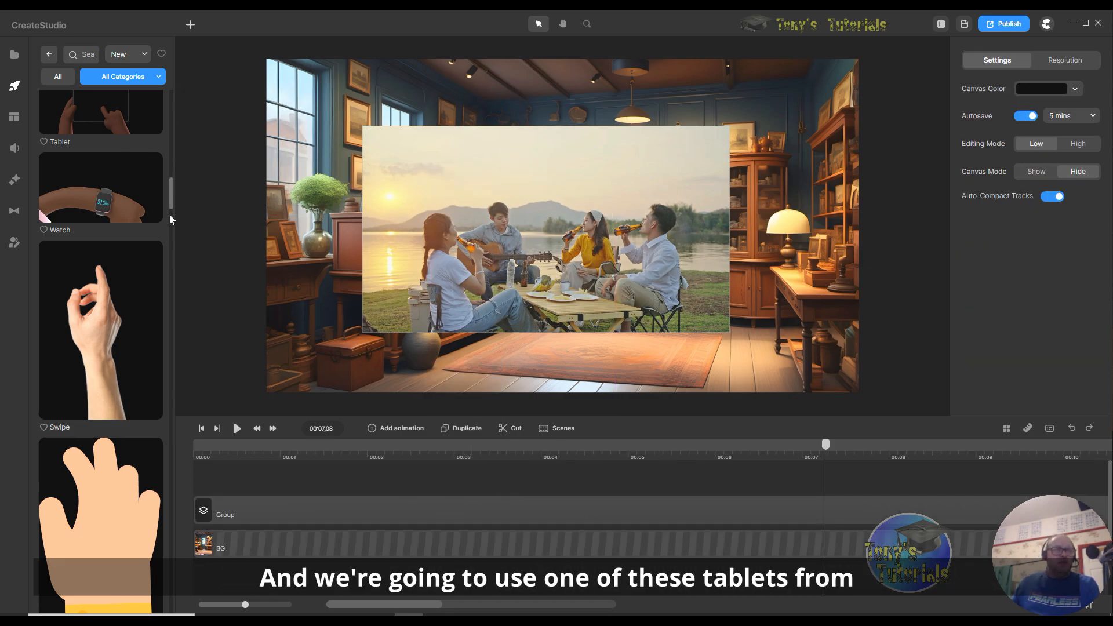
# Add the pink-handed Tablet clip from the Hands collection above the video group and align its start with the beginning of the timeline.
pyautogui.scroll(5, 157, 255)
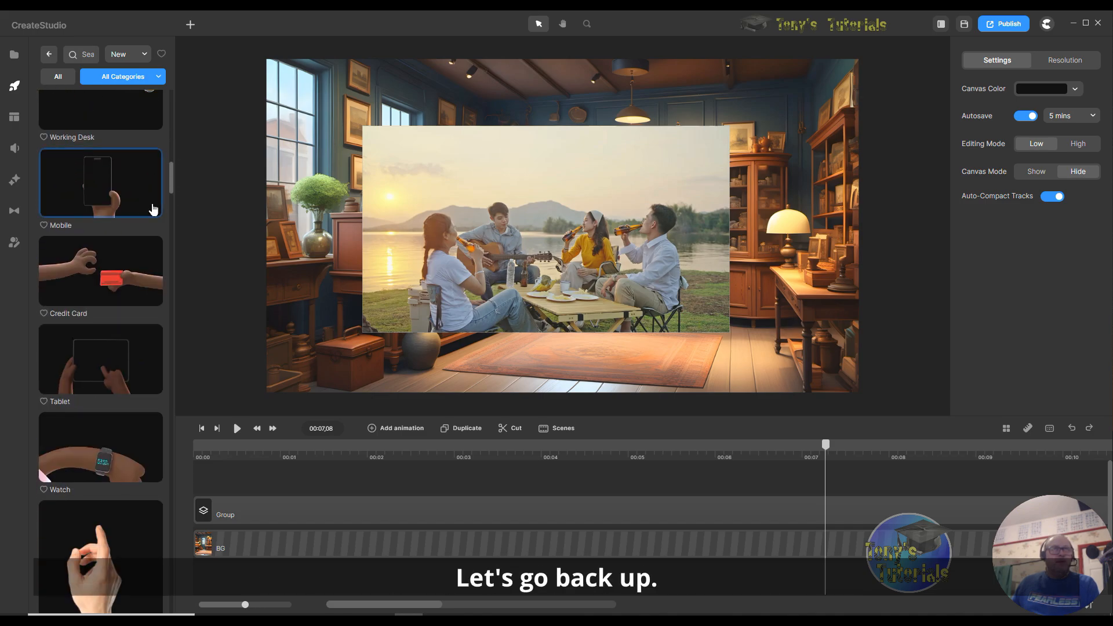
pyautogui.scroll(5, 157, 255)
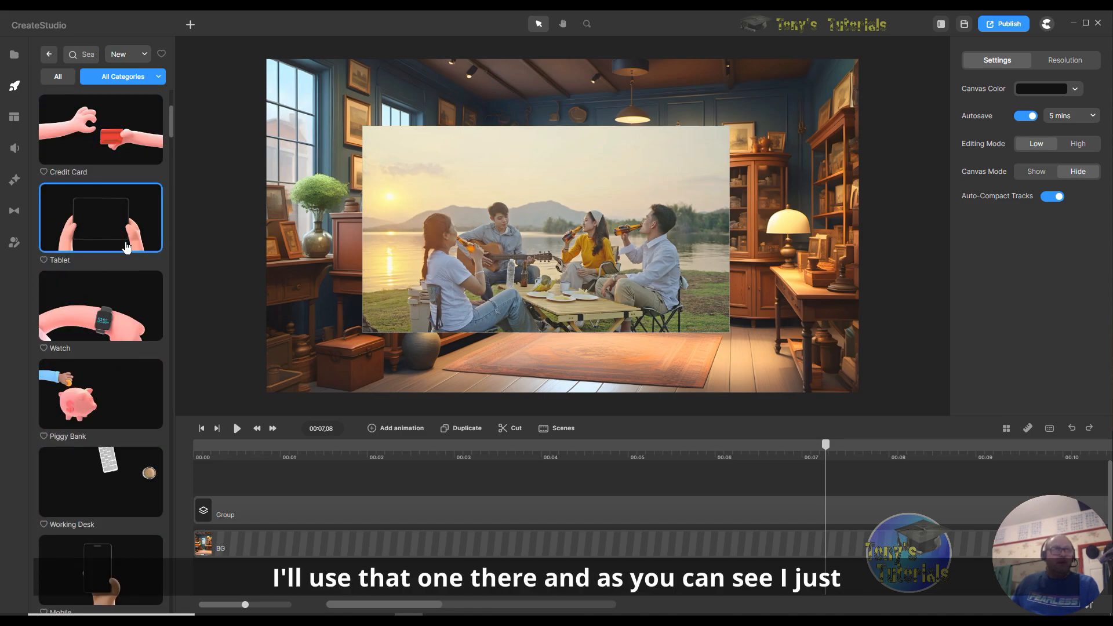
pyautogui.moveTo(94, 220); pyautogui.dragTo(557, 283)
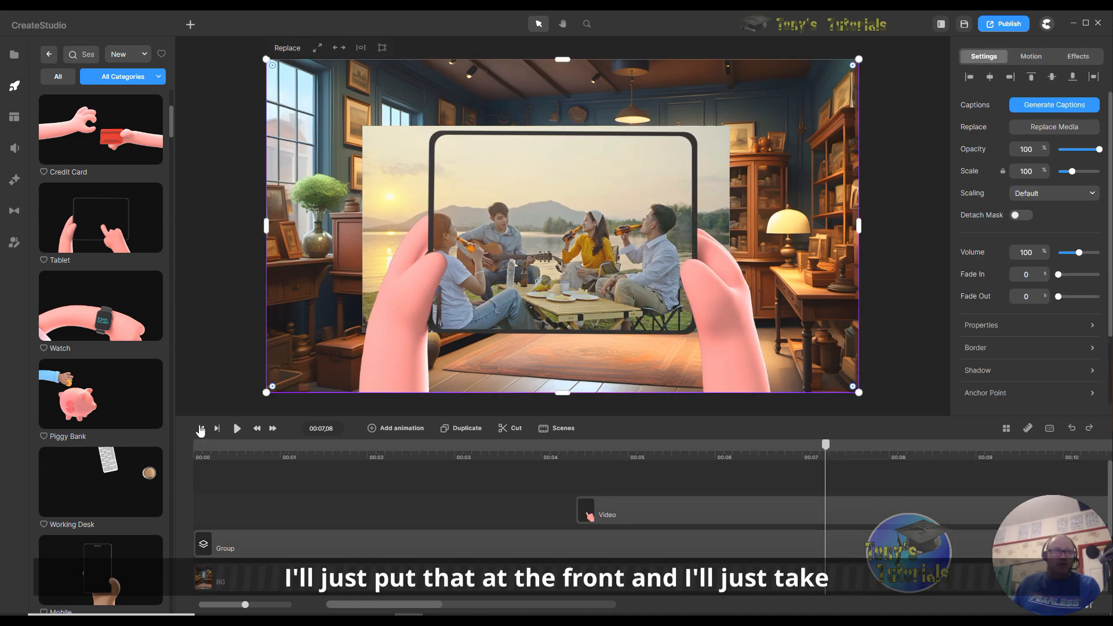
pyautogui.click(688, 513)
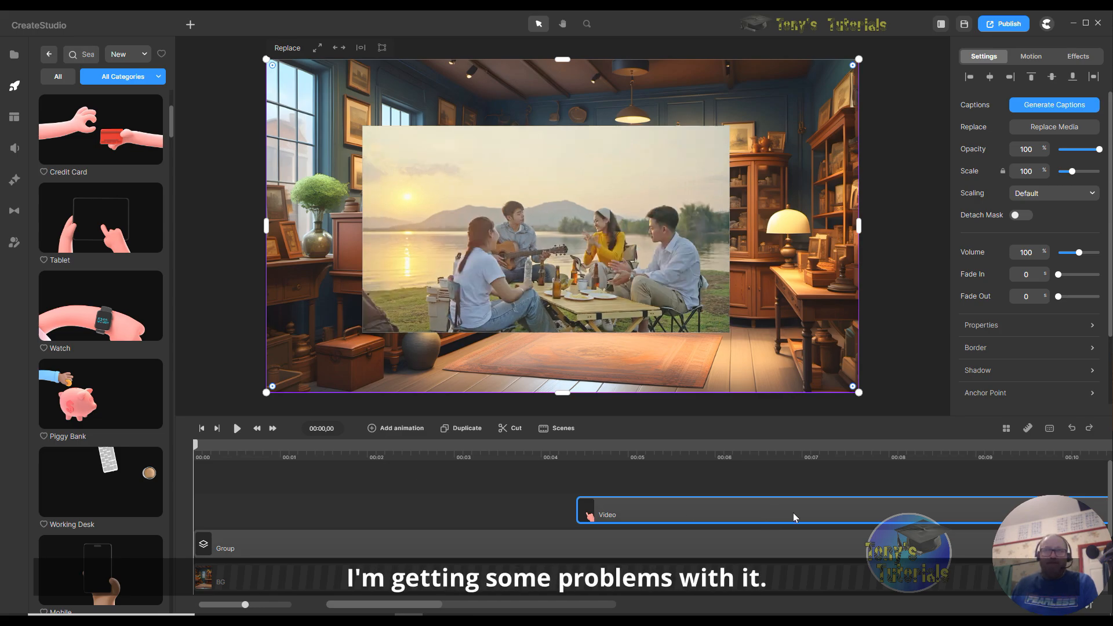
pyautogui.moveTo(798, 510); pyautogui.dragTo(370, 521)
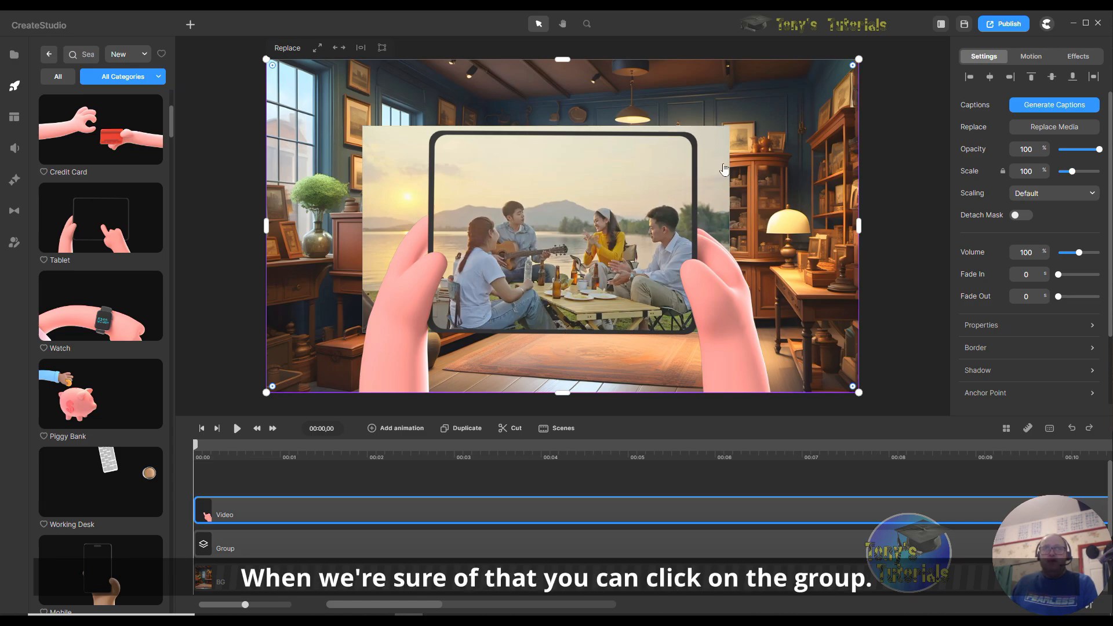
# Resize the video group so its top, left and right edges line up with the tablet's frame.
pyautogui.click(450, 547)
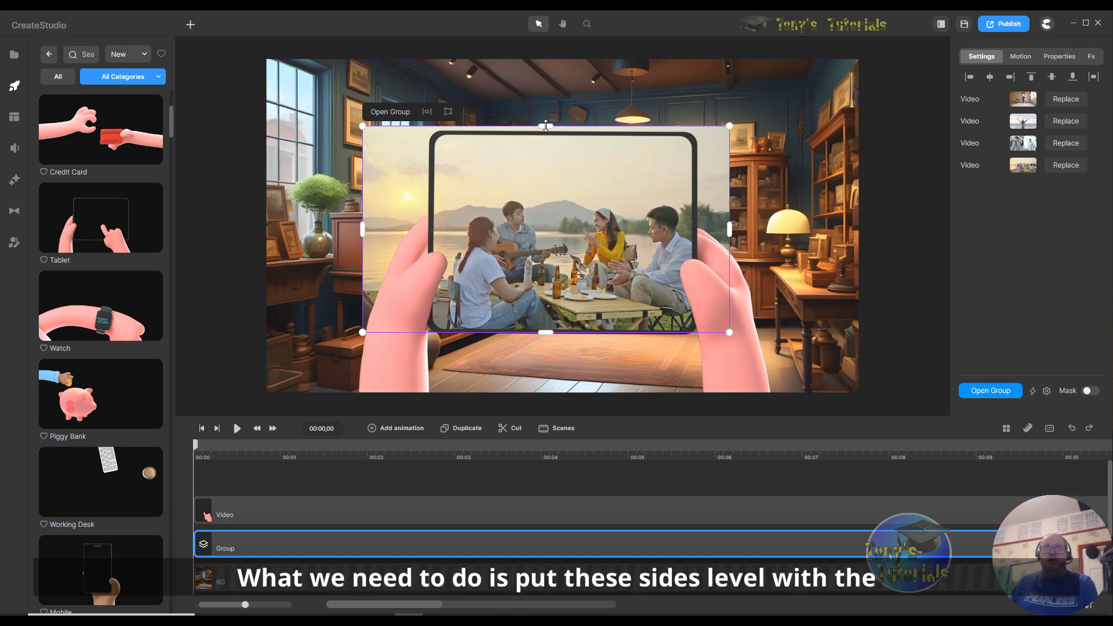
pyautogui.moveTo(546, 125); pyautogui.dragTo(547, 133)
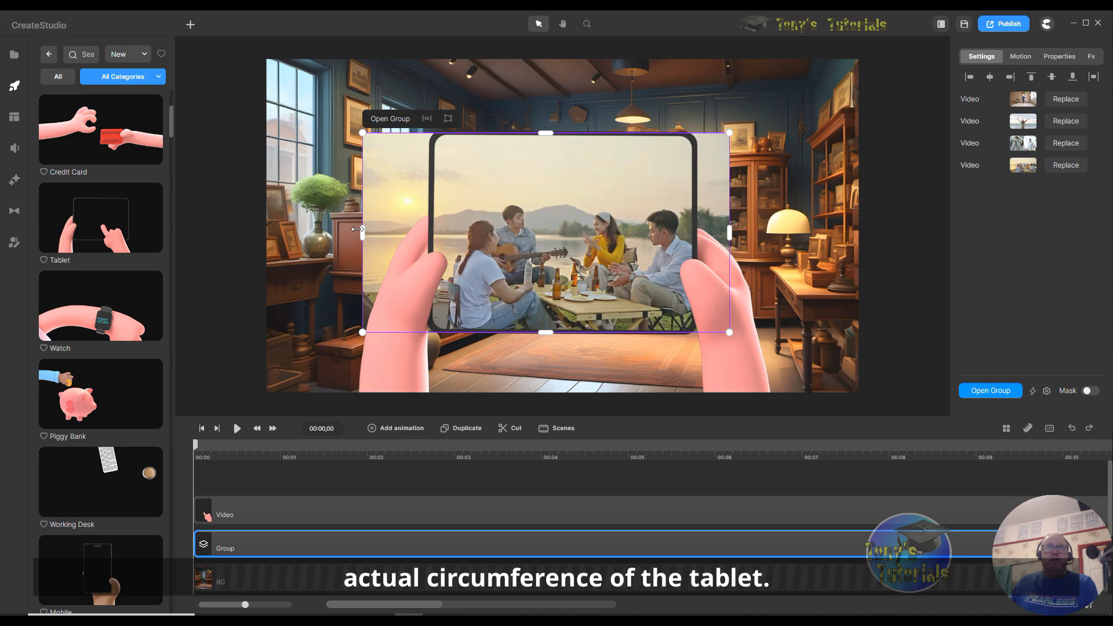
pyautogui.moveTo(357, 229); pyautogui.dragTo(430, 233)
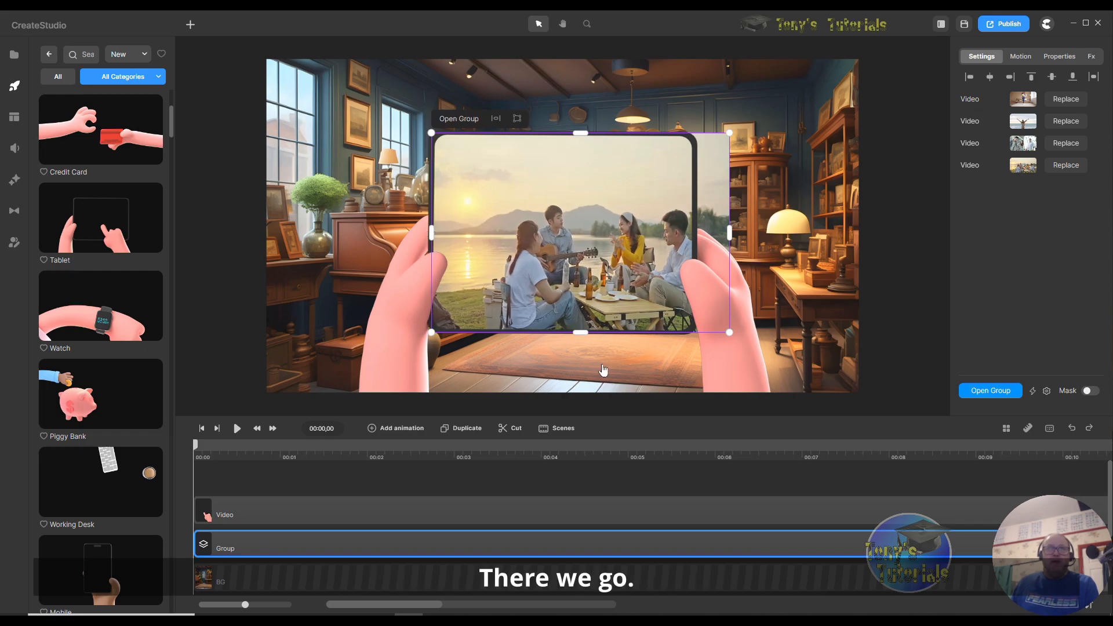
pyautogui.moveTo(730, 234); pyautogui.dragTo(694, 236)
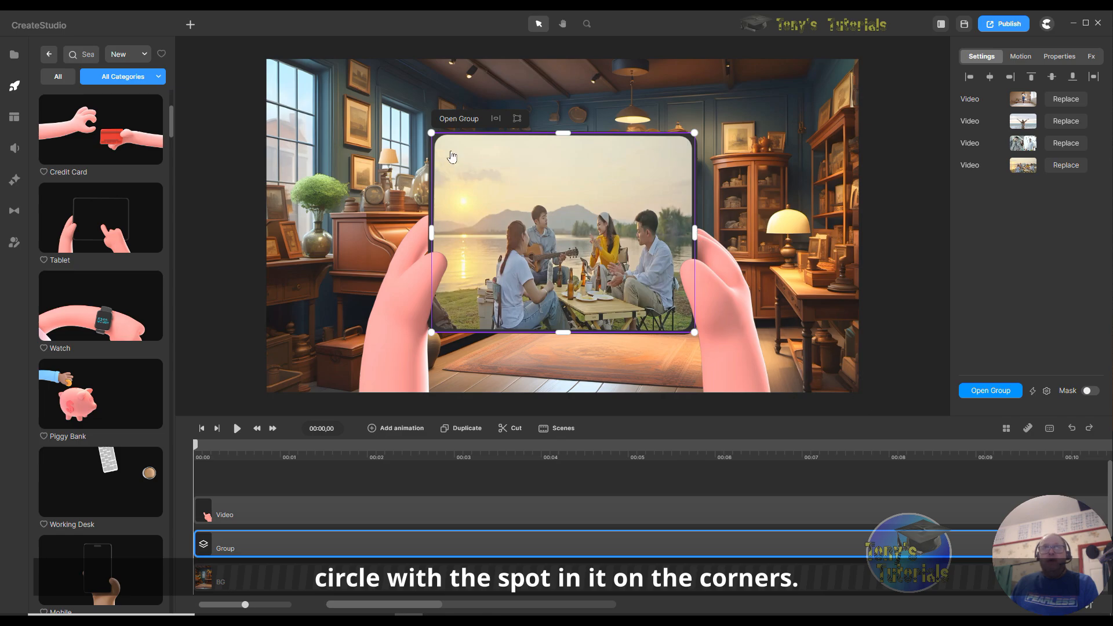
# Enable the mask on the video group and round its corners slightly to match the tablet's screen.
pyautogui.click(1090, 392)
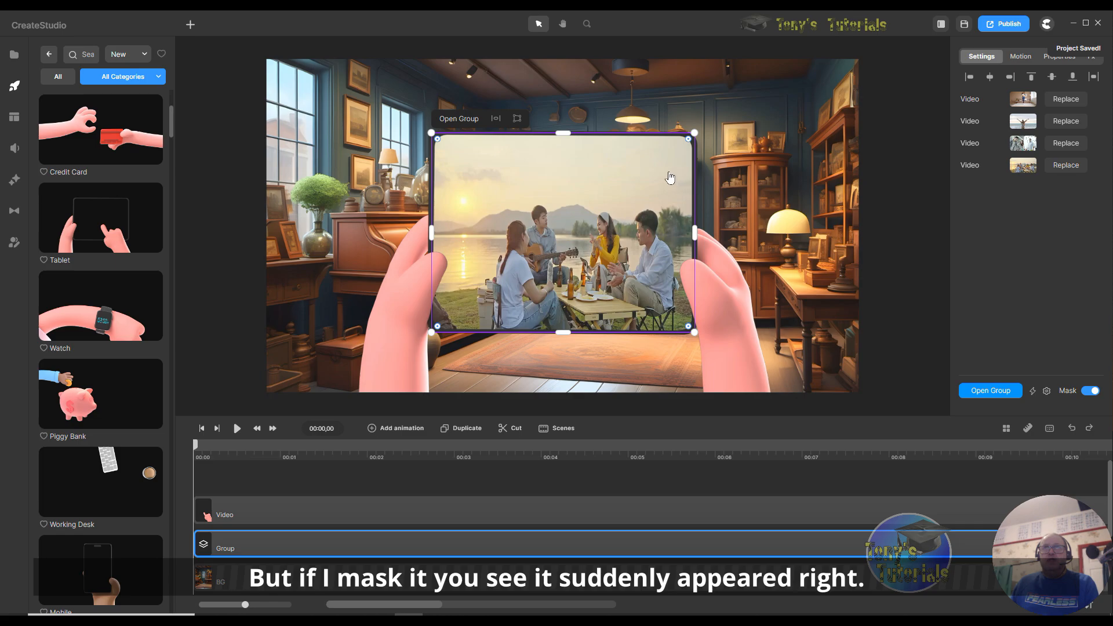
pyautogui.moveTo(688, 139)
pyautogui.mouseDown()
pyautogui.moveTo(664, 156)
pyautogui.moveTo(677, 148)
pyautogui.mouseUp()
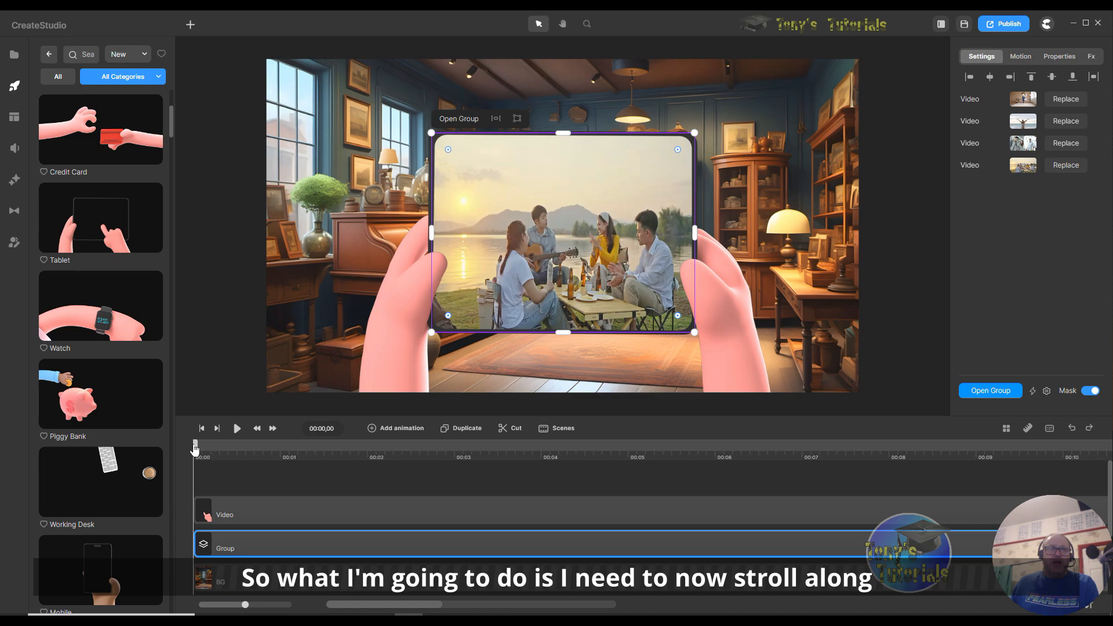
# Set the playhead to 00:00,28, where the finger touches the tablet, and open the video group for editing.
pyautogui.moveTo(194, 448)
pyautogui.mouseDown()
pyautogui.moveTo(282, 457)
pyautogui.moveTo(271, 457)
pyautogui.mouseUp()
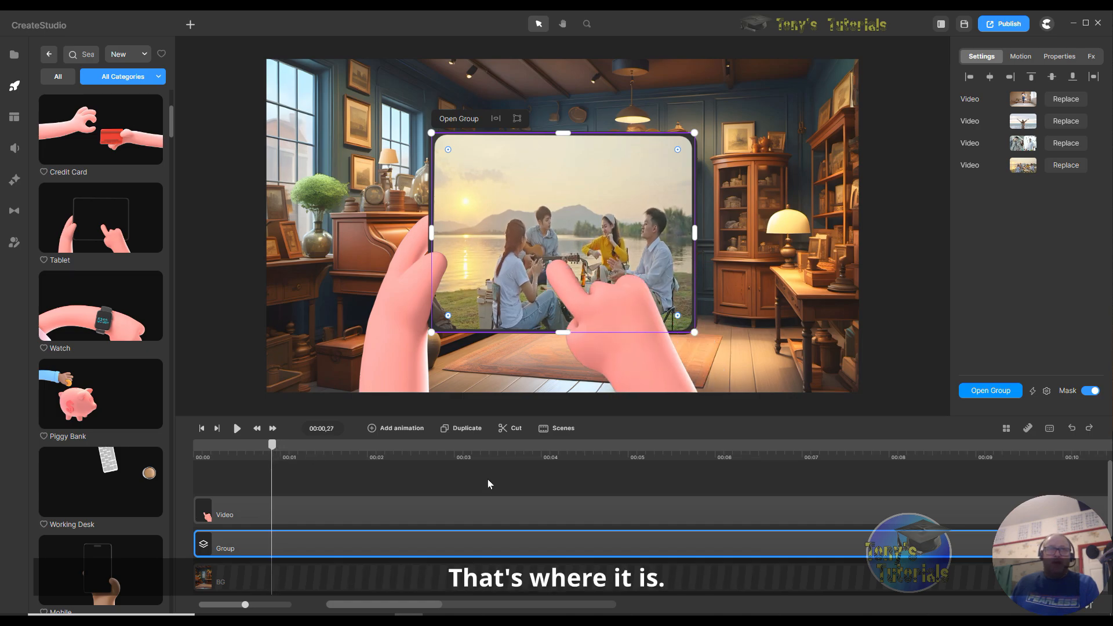
pyautogui.click(278, 448)
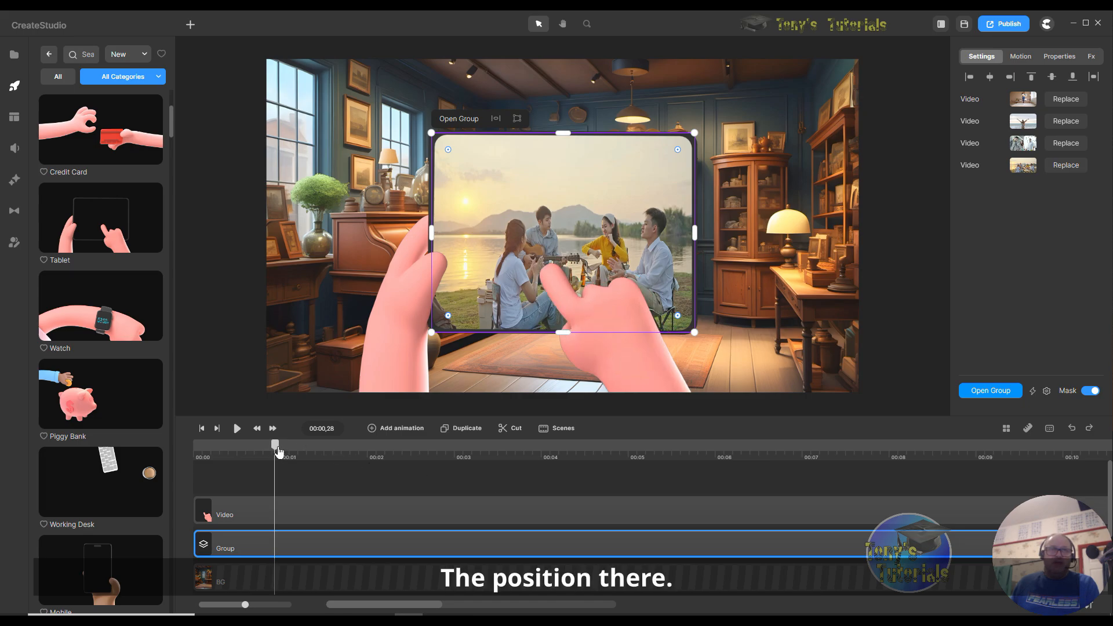
pyautogui.doubleClick(329, 543)
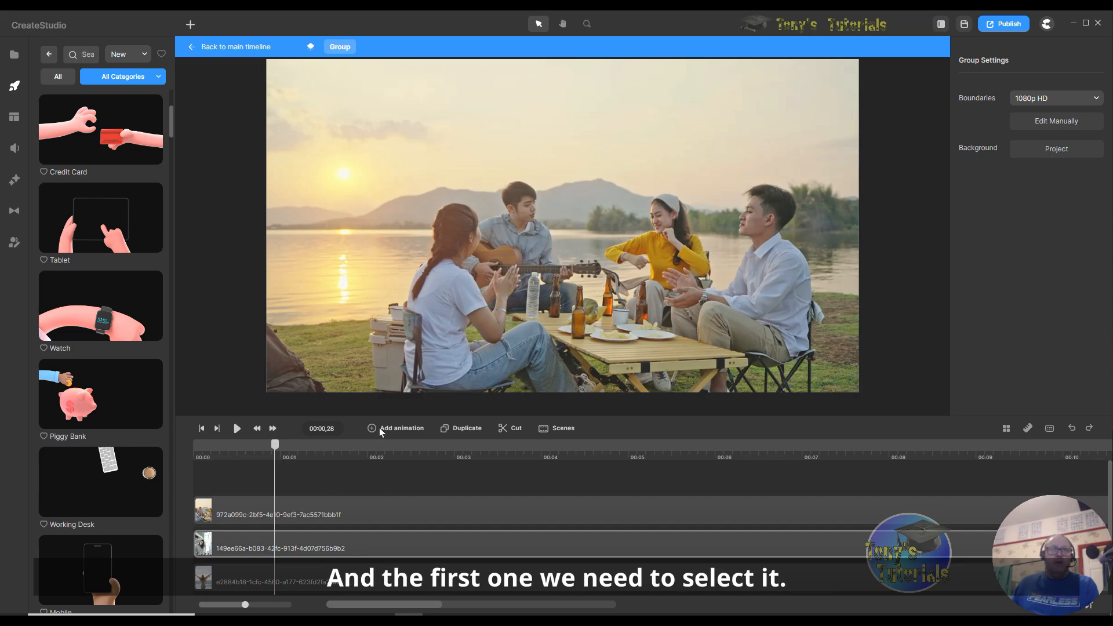
# Add a Position animation with Linear easing to the lakeside picnic video at 00:00,28.
pyautogui.click(334, 513)
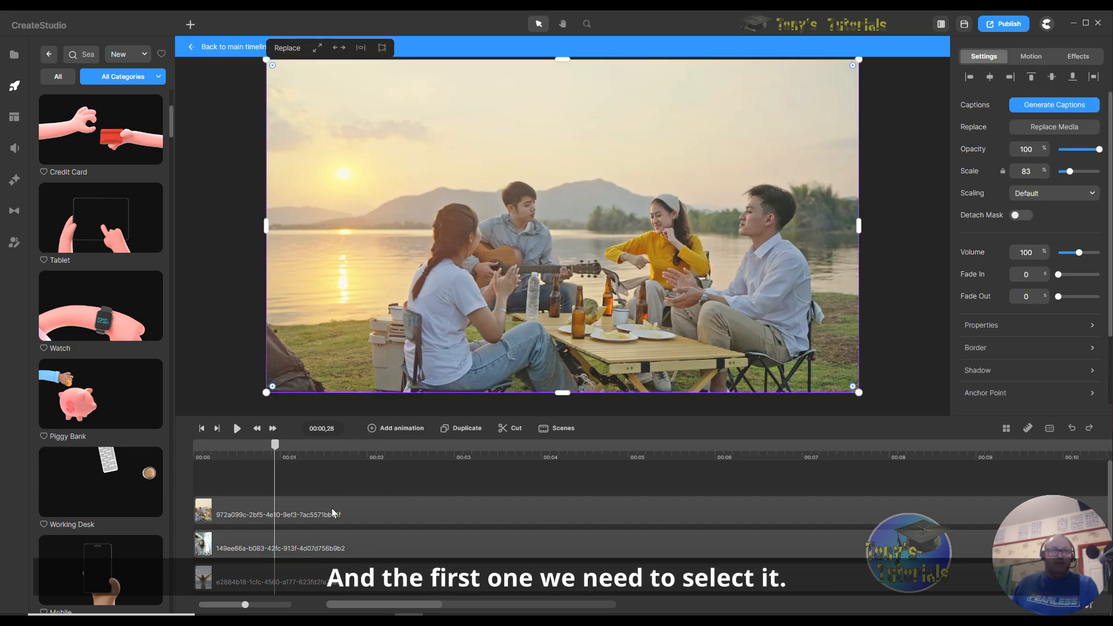
pyautogui.click(338, 521)
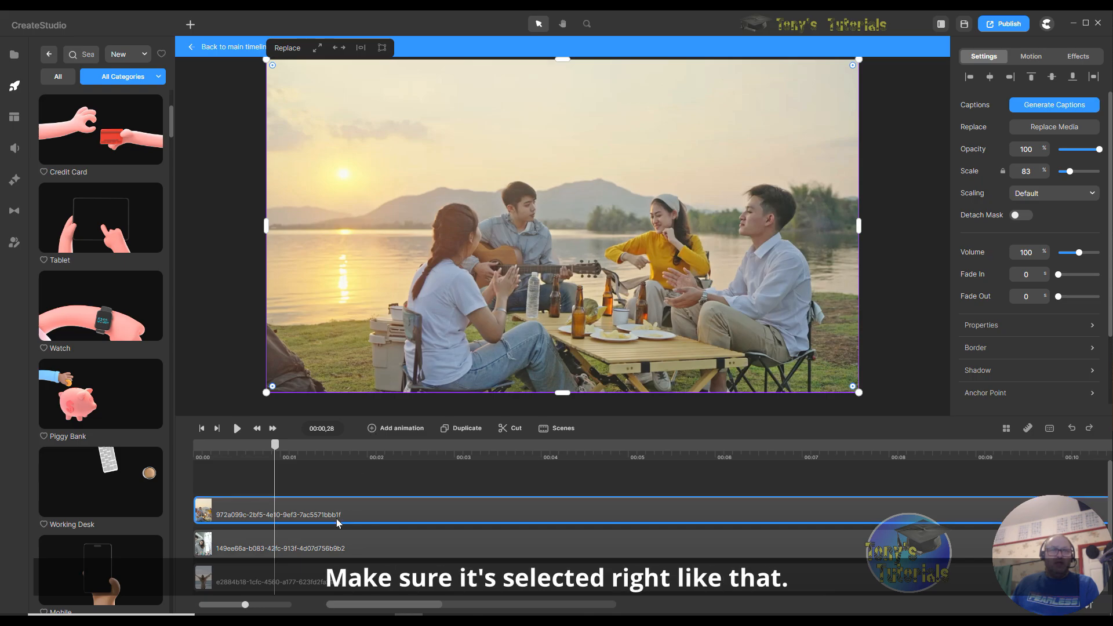
pyautogui.click(372, 429)
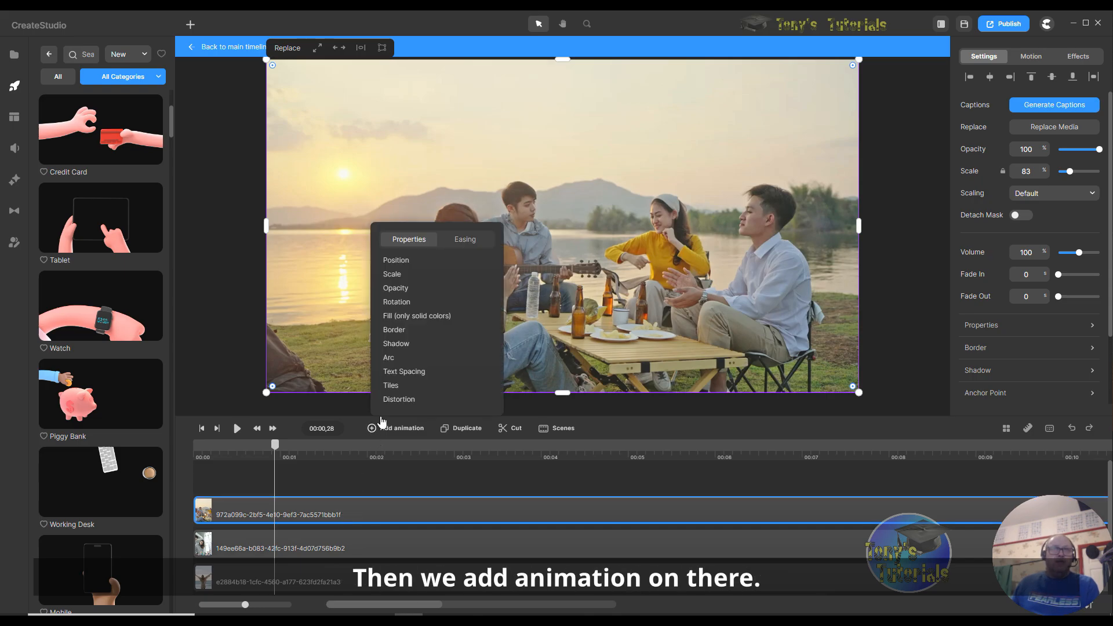
pyautogui.click(403, 262)
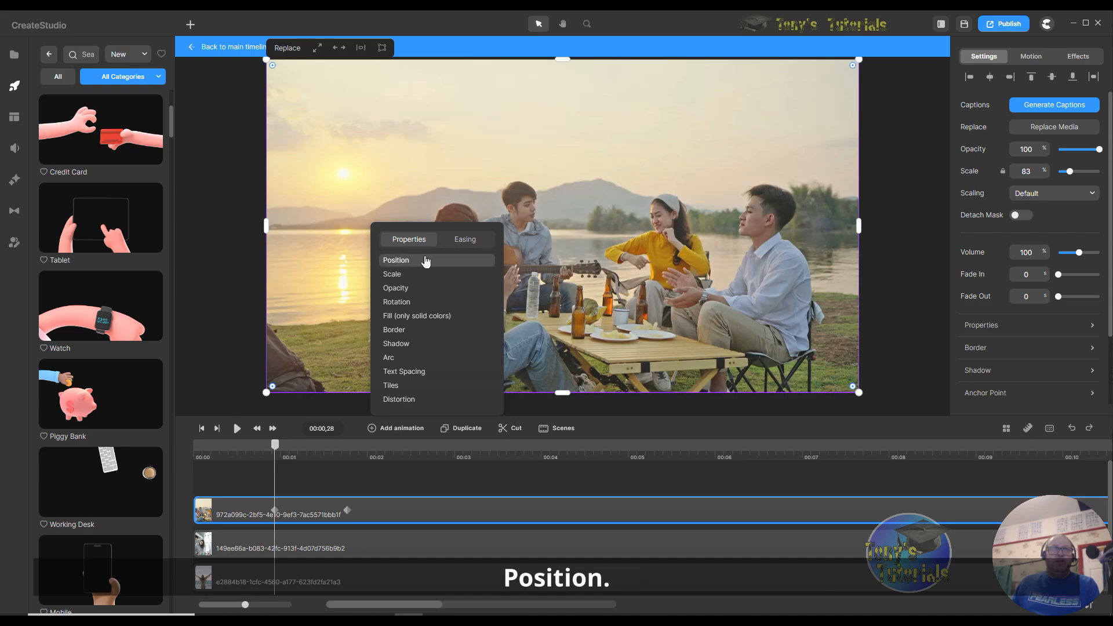
pyautogui.click(465, 242)
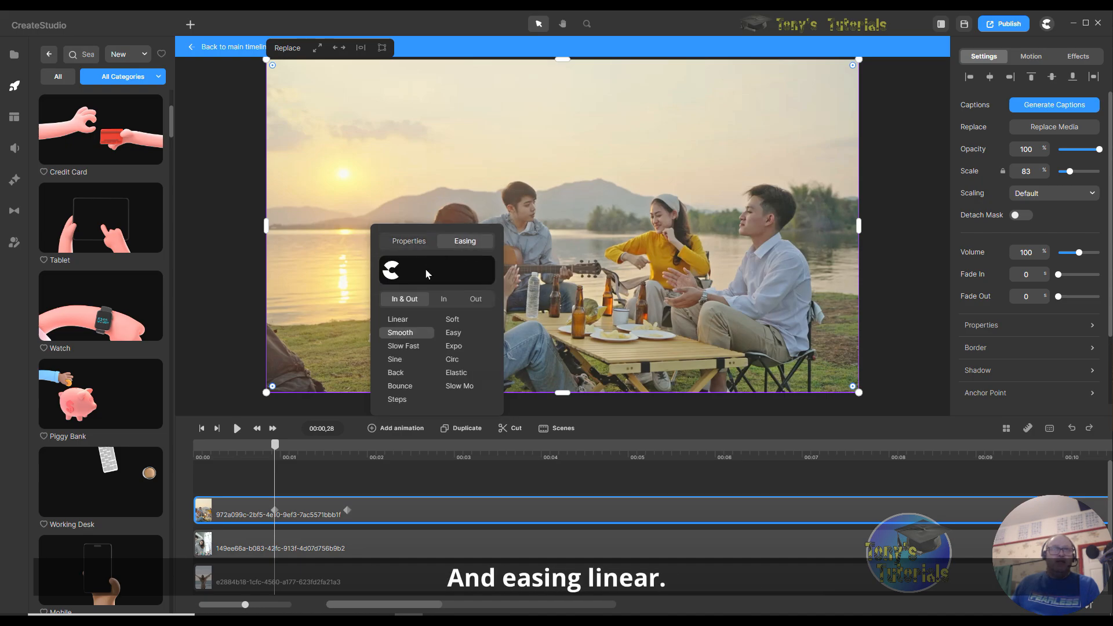
pyautogui.click(399, 319)
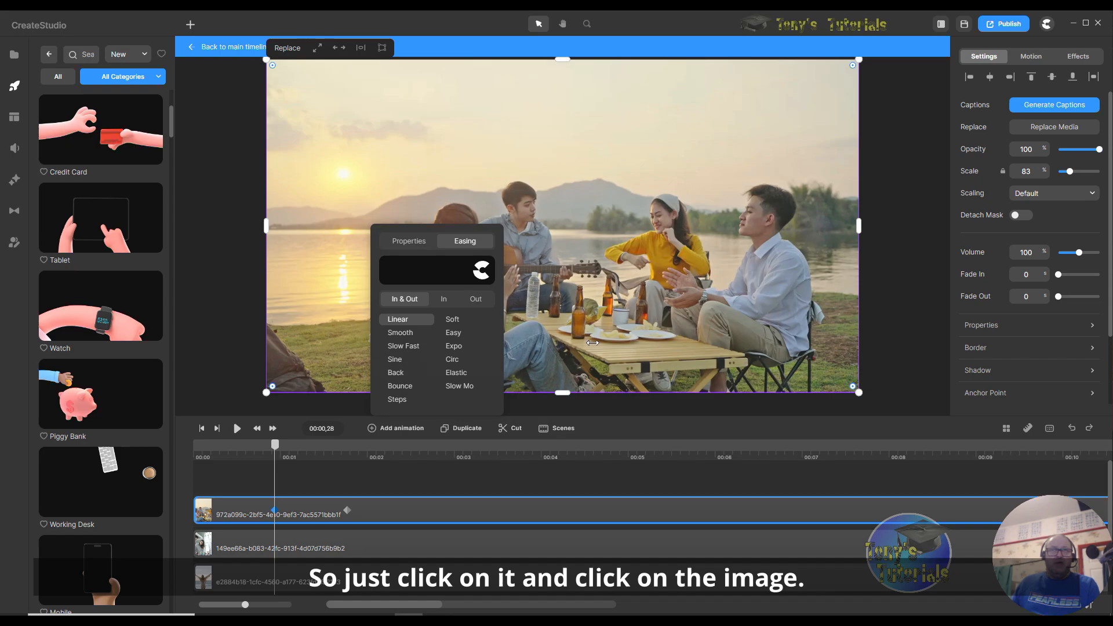
# At the picnic video's end keyframe at 00:01,23, move the video completely off the canvas's right edge.
pyautogui.click(346, 510)
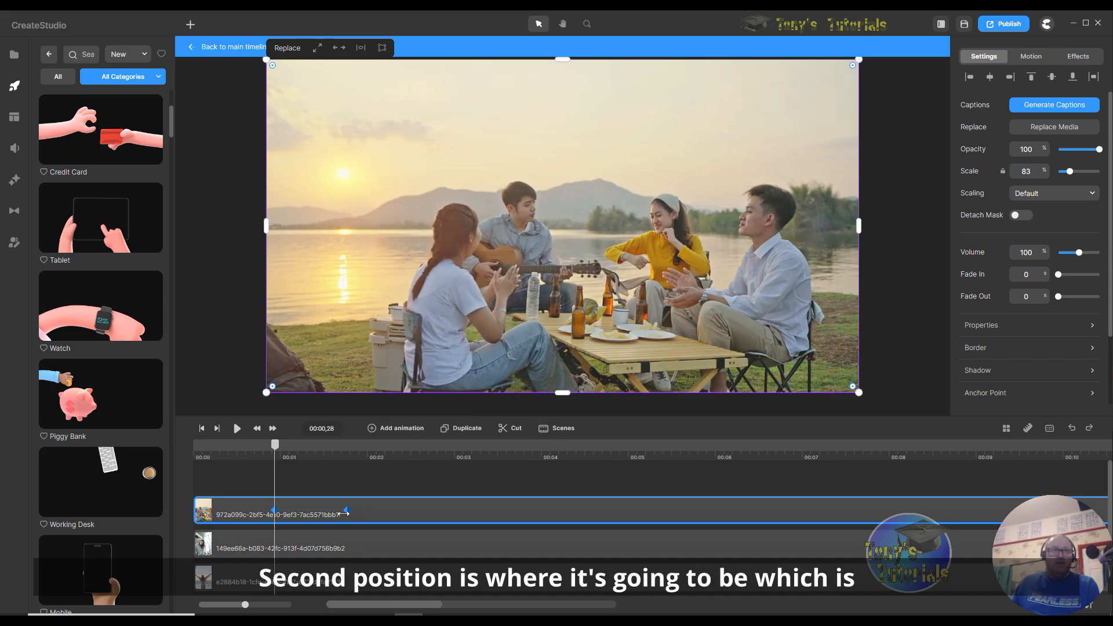
pyautogui.click(345, 512)
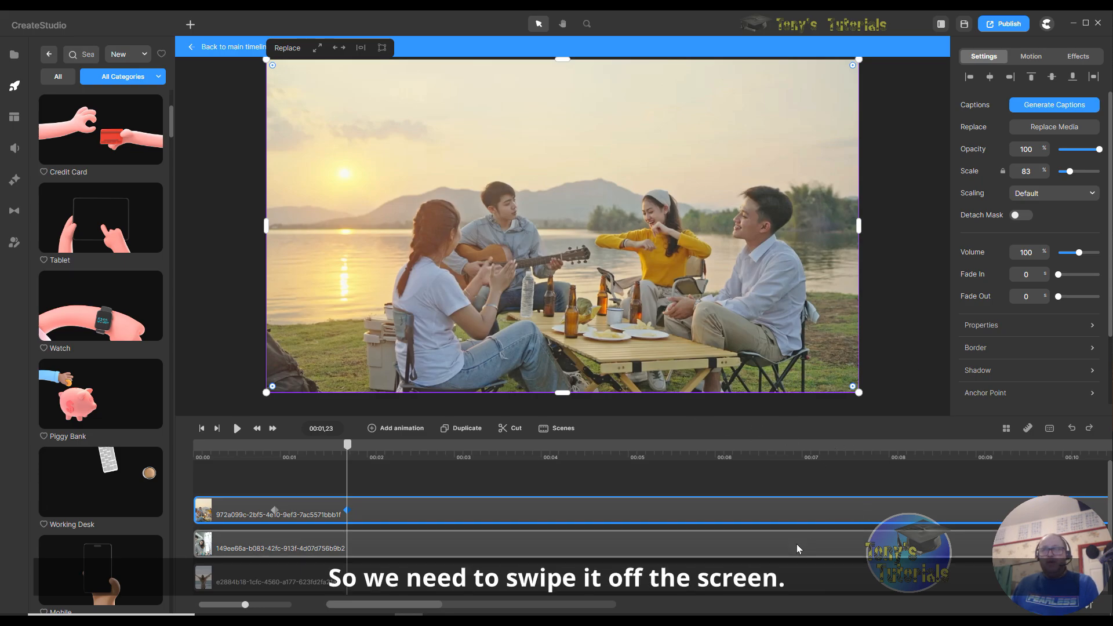
pyautogui.moveTo(562, 235); pyautogui.dragTo(991, 229)
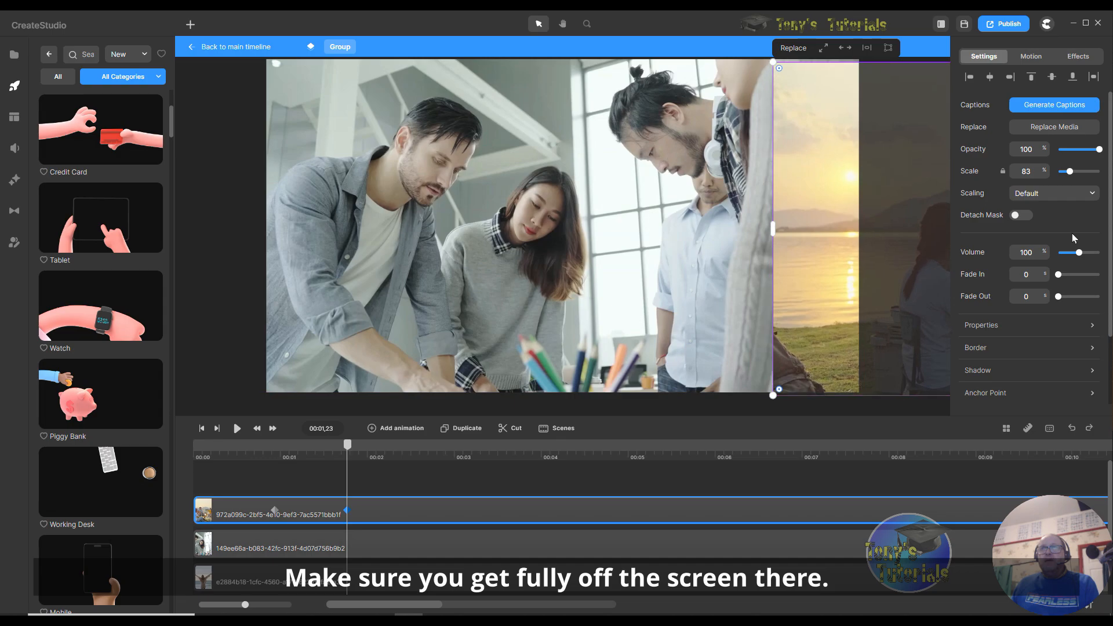
pyautogui.moveTo(803, 244); pyautogui.dragTo(883, 237)
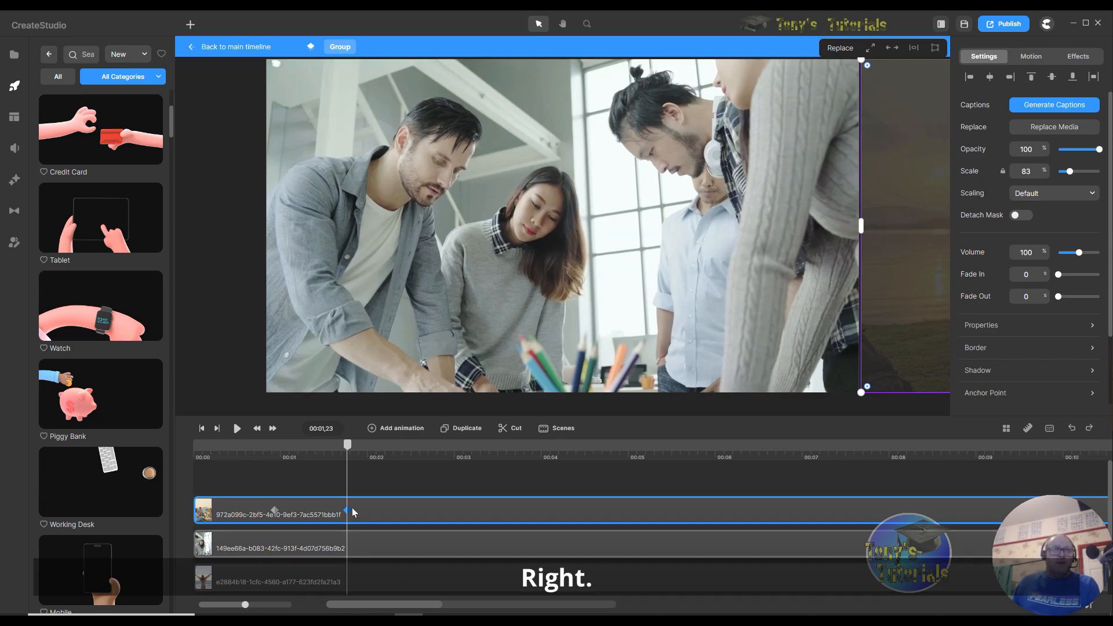
# Add a Scale animation with Linear easing to the office team video at 00:01,02, just after the picnic video starts moving.
pyautogui.moveTo(343, 446); pyautogui.dragTo(287, 449)
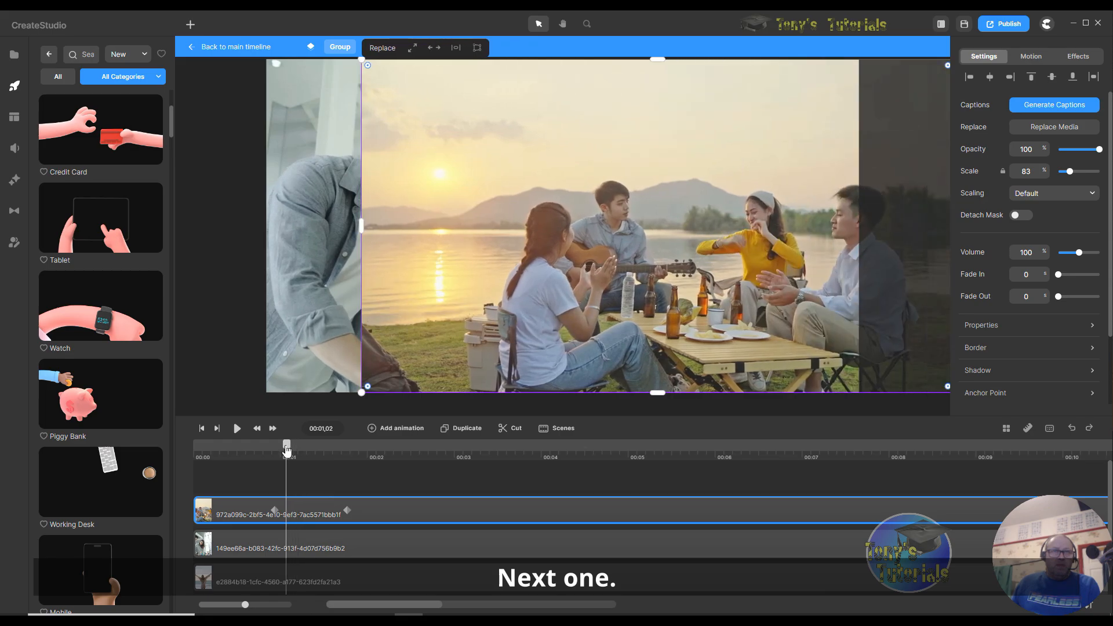
pyautogui.click(324, 545)
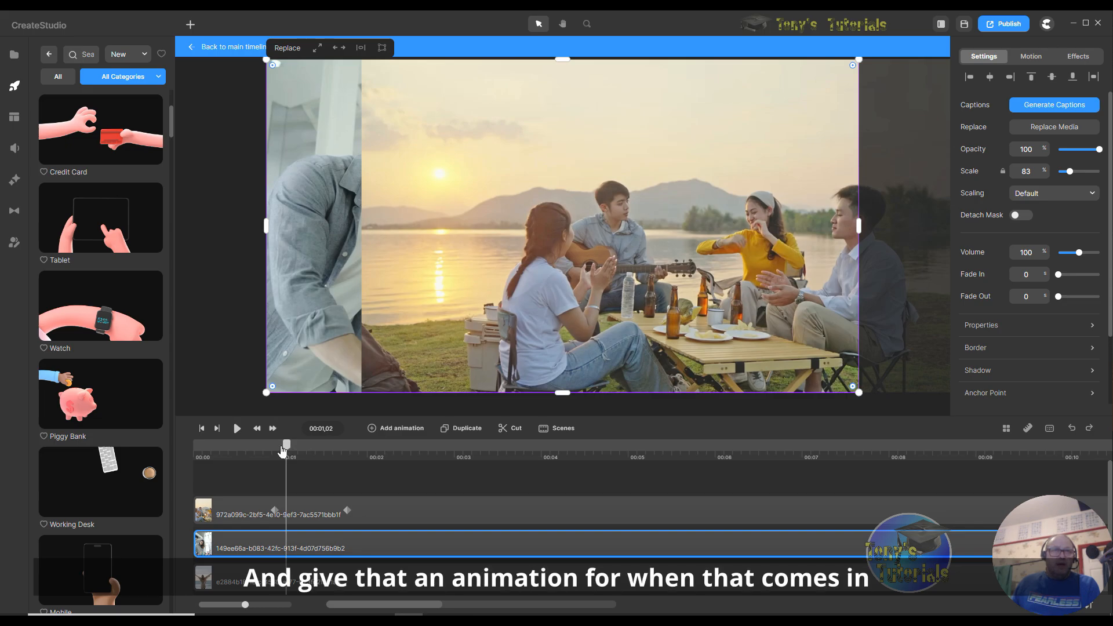
pyautogui.click(282, 448)
pyautogui.click(286, 446)
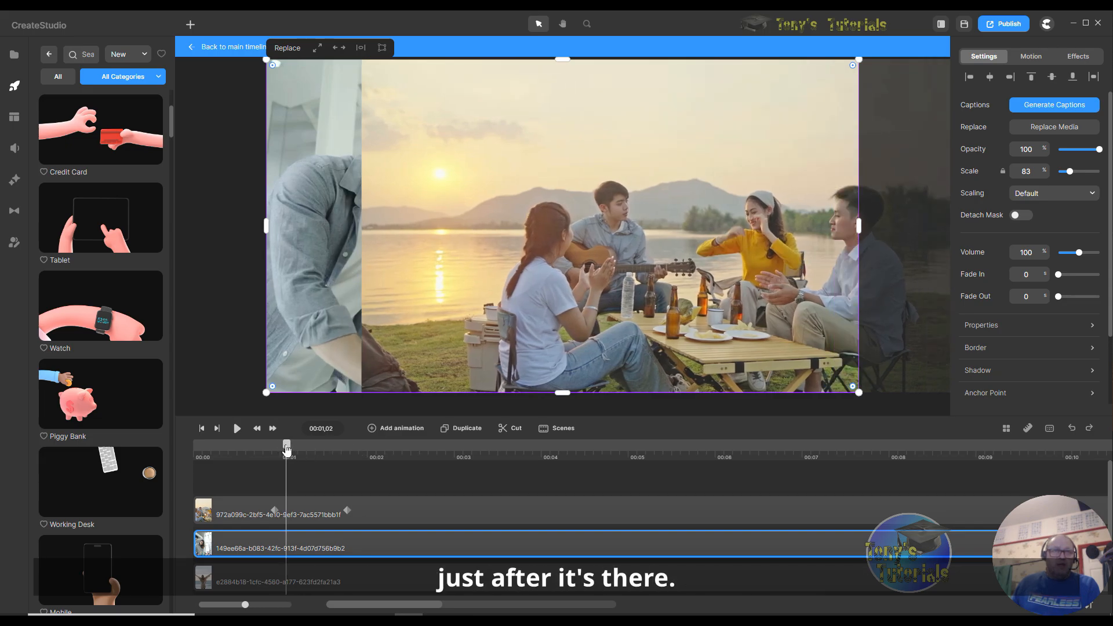
pyautogui.click(373, 430)
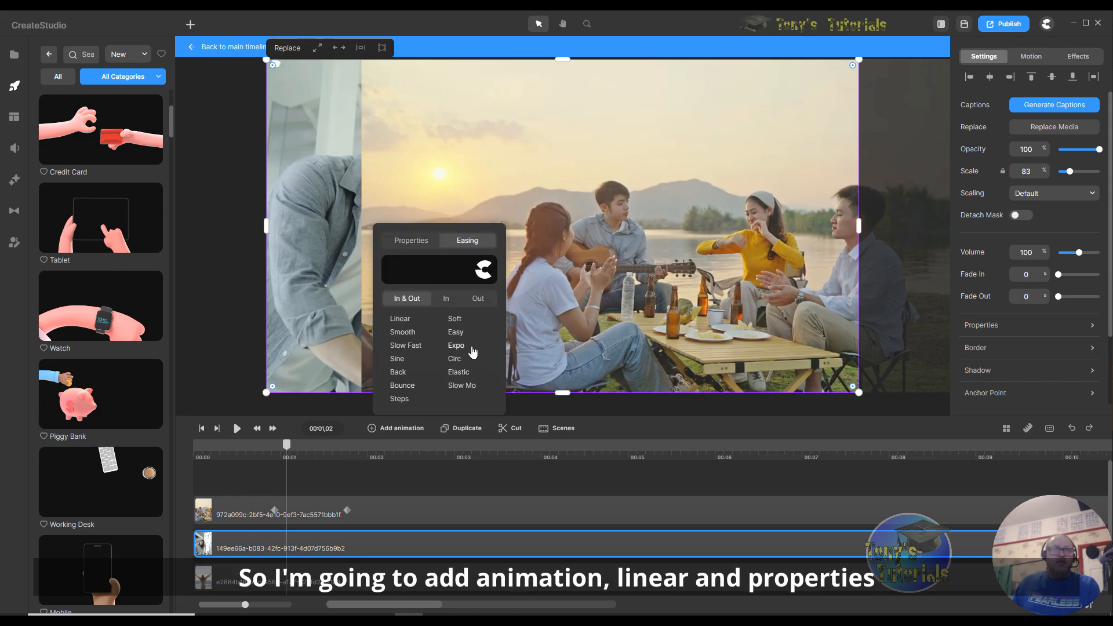
pyautogui.click(406, 320)
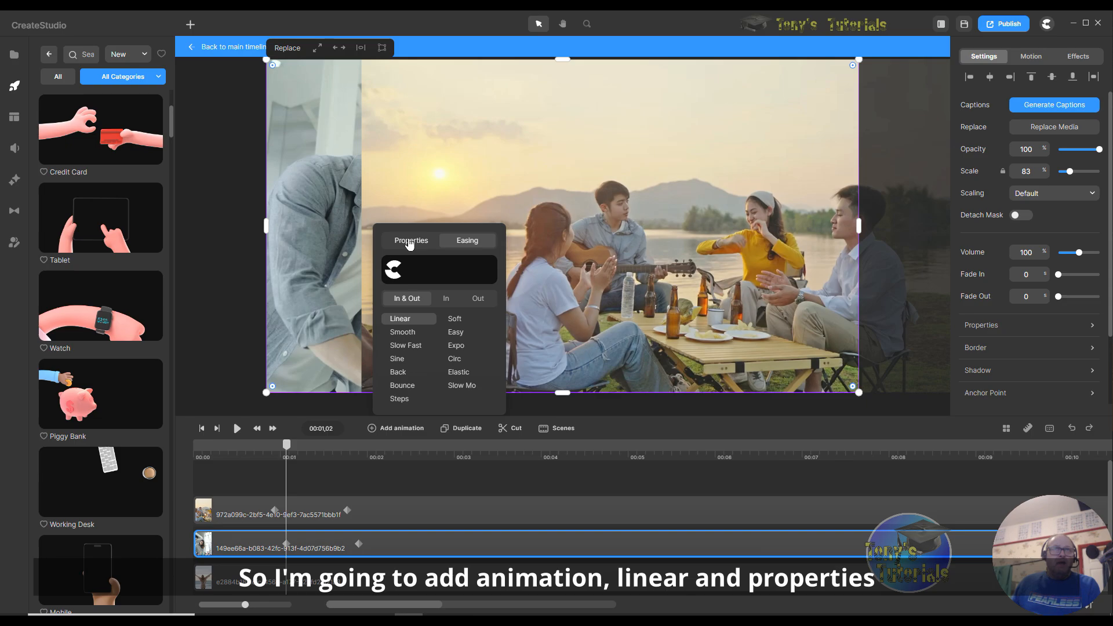
pyautogui.click(410, 242)
pyautogui.click(409, 276)
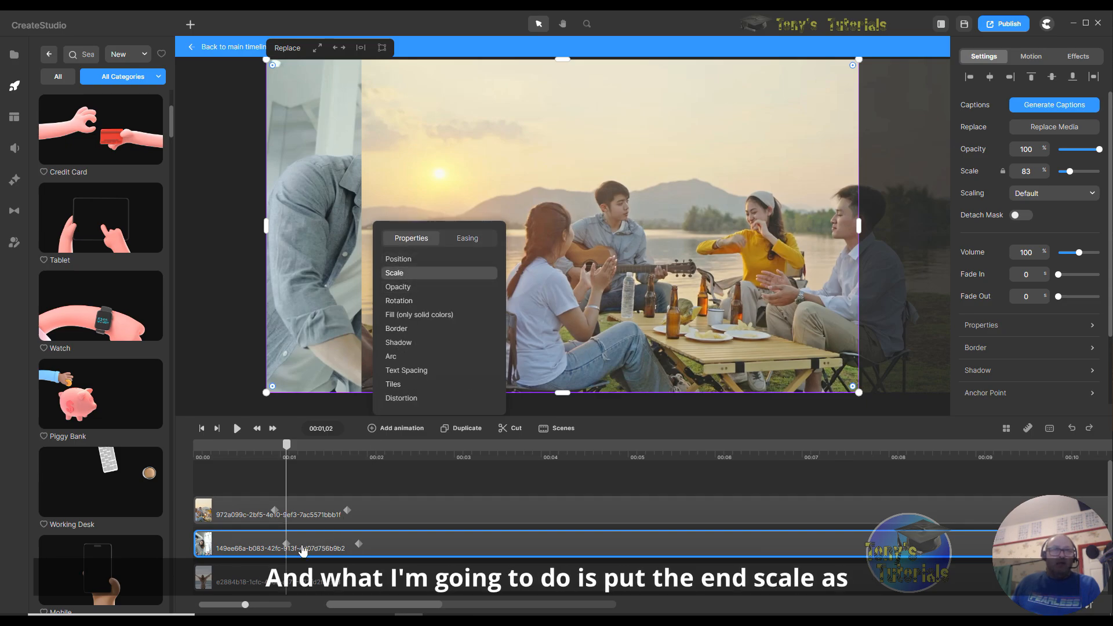
# Set the office team video's scale to 300% at its start keyframe at 00:01,02 and check the end keyframe.
pyautogui.click(358, 544)
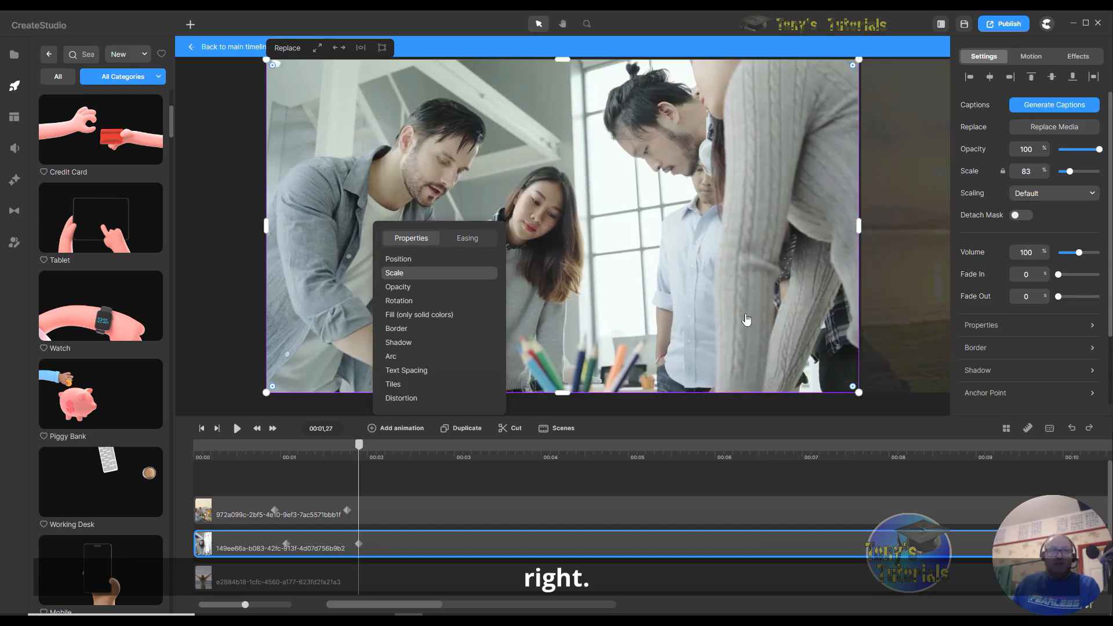
pyautogui.click(288, 545)
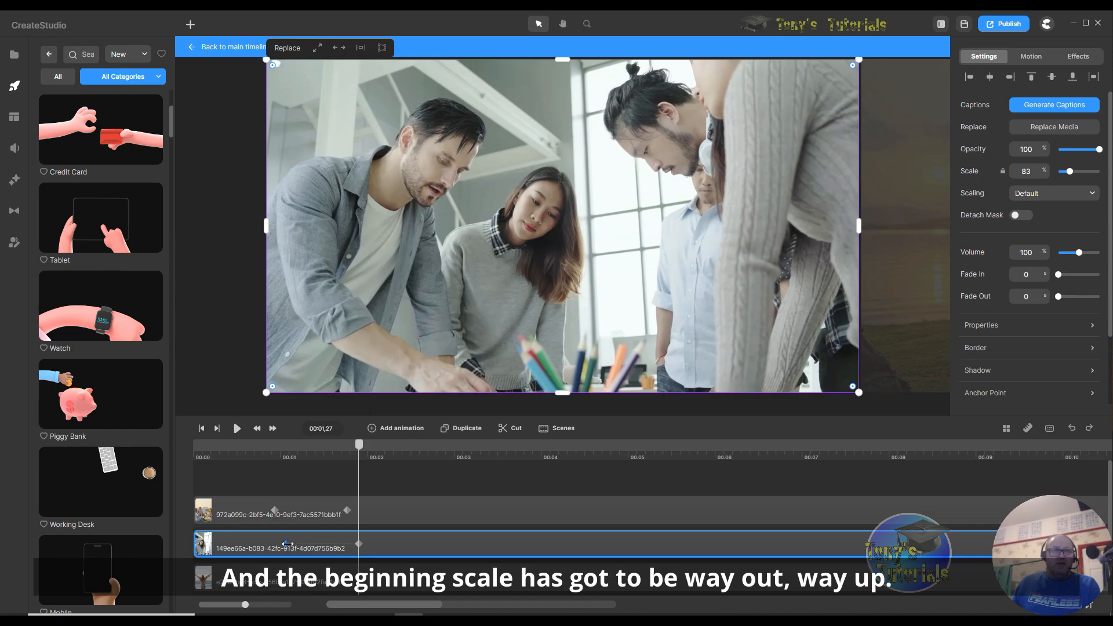
pyautogui.click(288, 544)
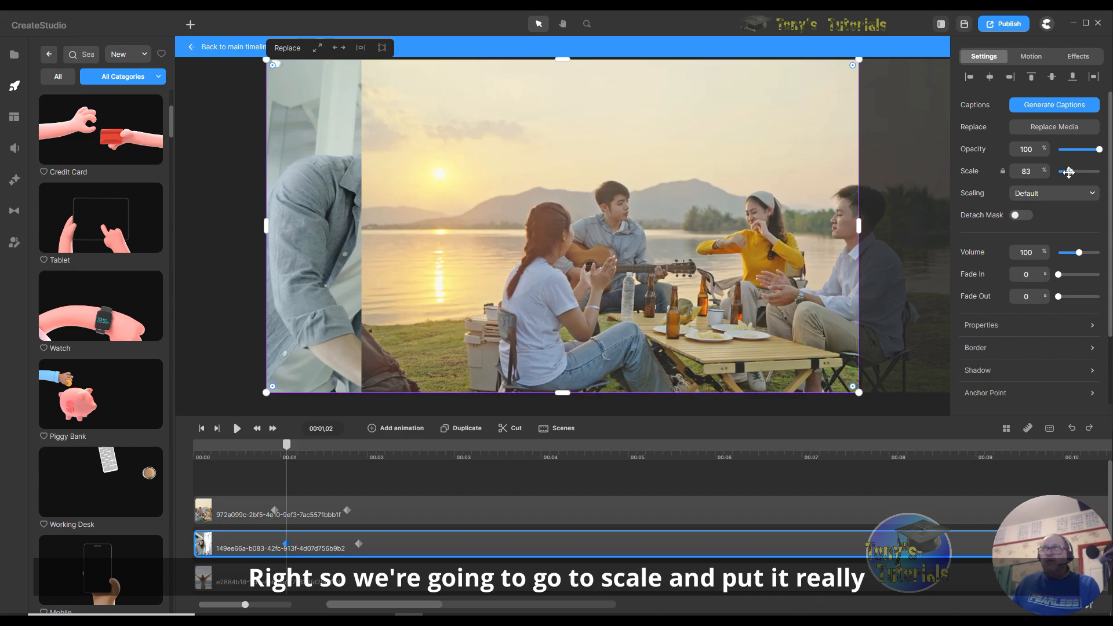
pyautogui.moveTo(1068, 172); pyautogui.dragTo(1107, 173)
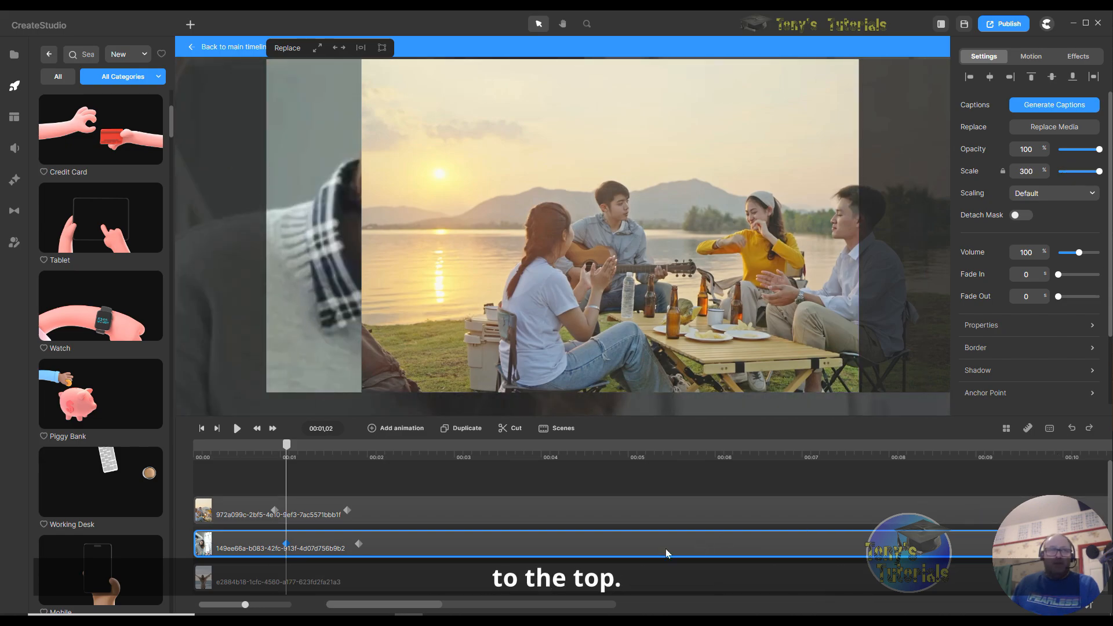
pyautogui.moveTo(289, 449); pyautogui.dragTo(362, 452)
pyautogui.click(364, 452)
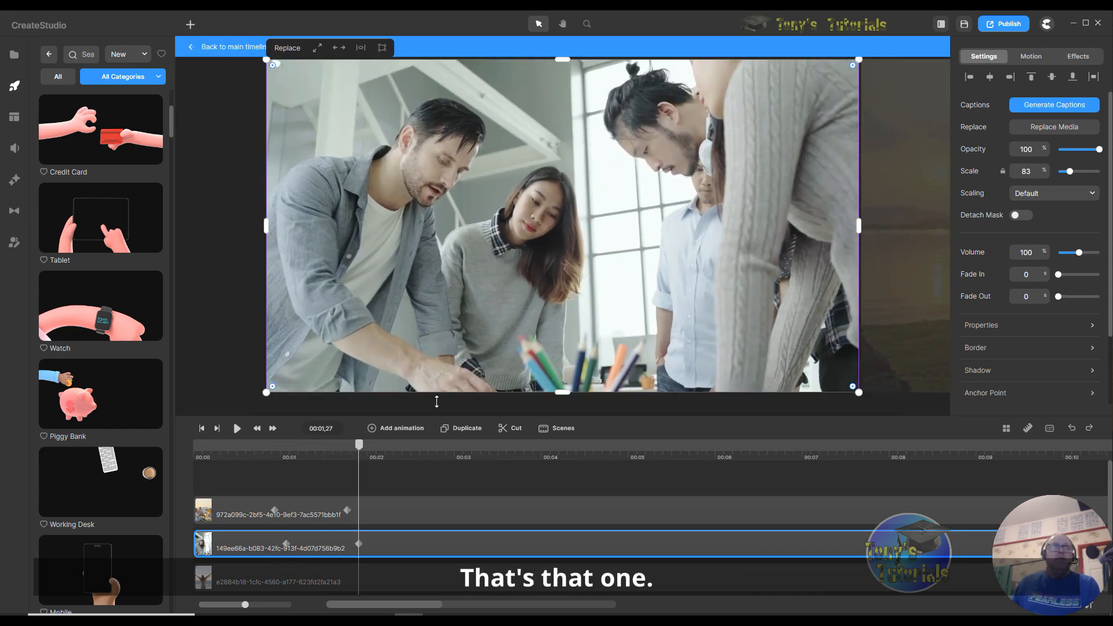
# Return to the main timeline, set the playhead to 00:05,08 for the second swipe, and reopen the video group for editing.
pyautogui.click(221, 51)
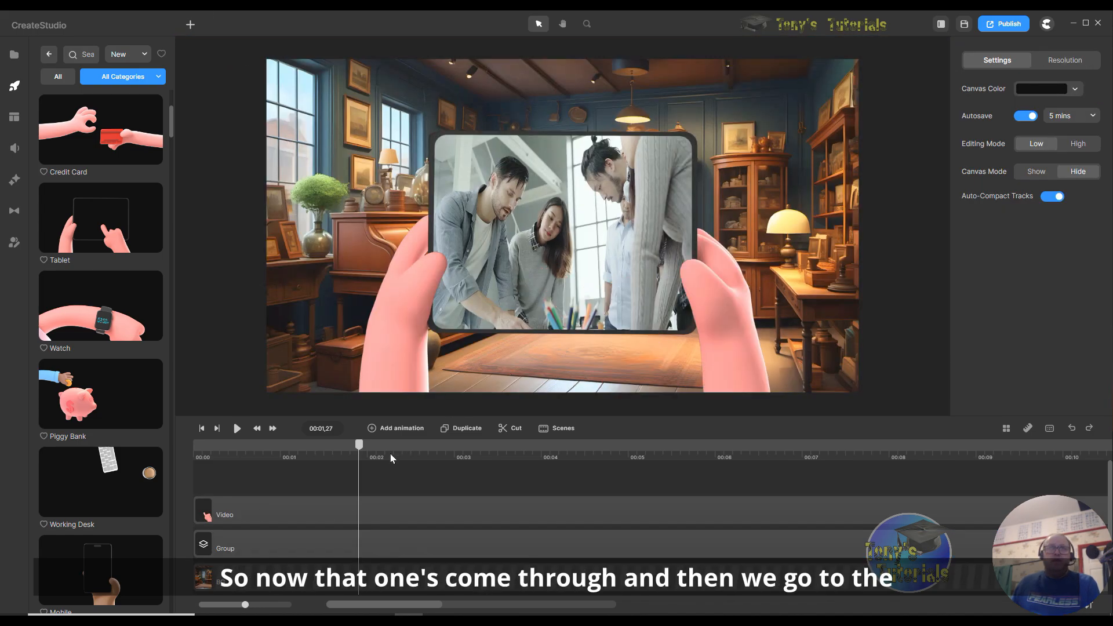
pyautogui.moveTo(358, 447); pyautogui.dragTo(652, 448)
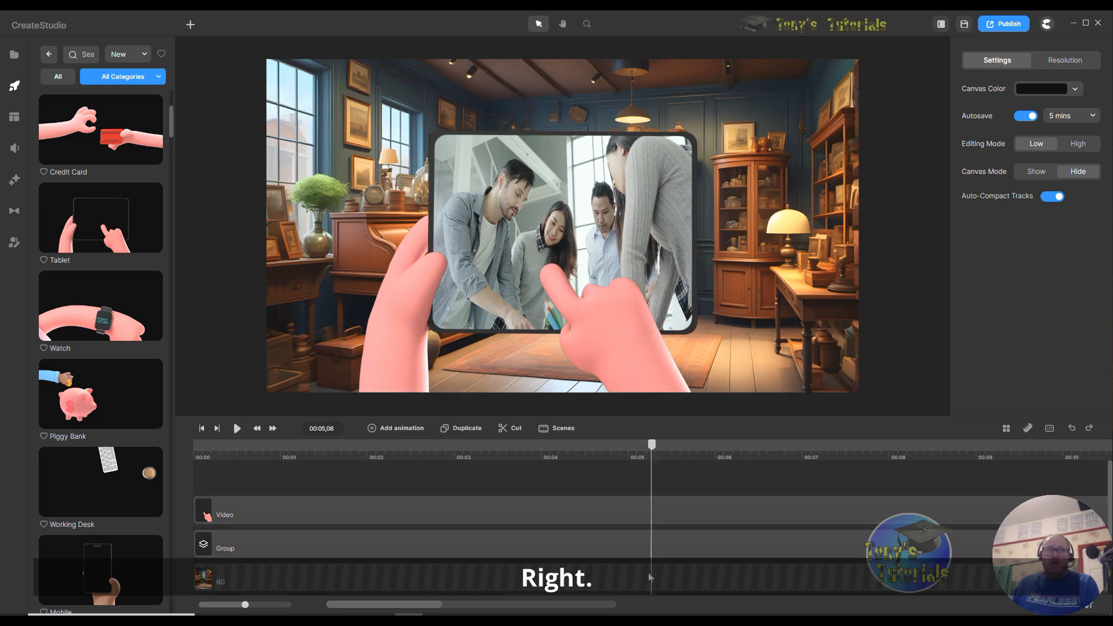
pyautogui.click(649, 553)
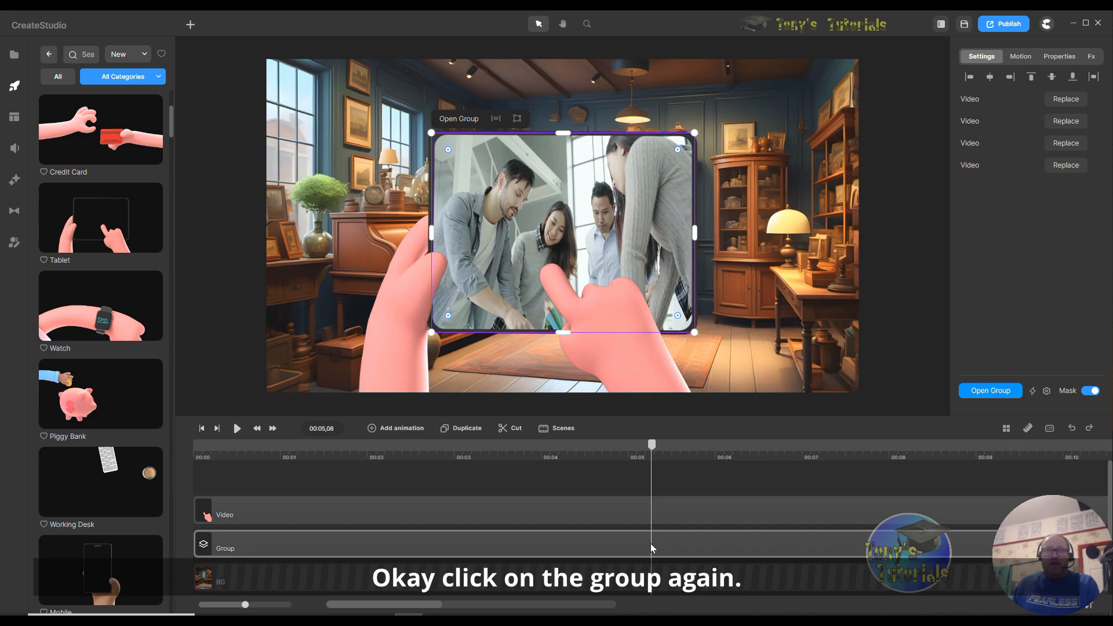
pyautogui.doubleClick(650, 544)
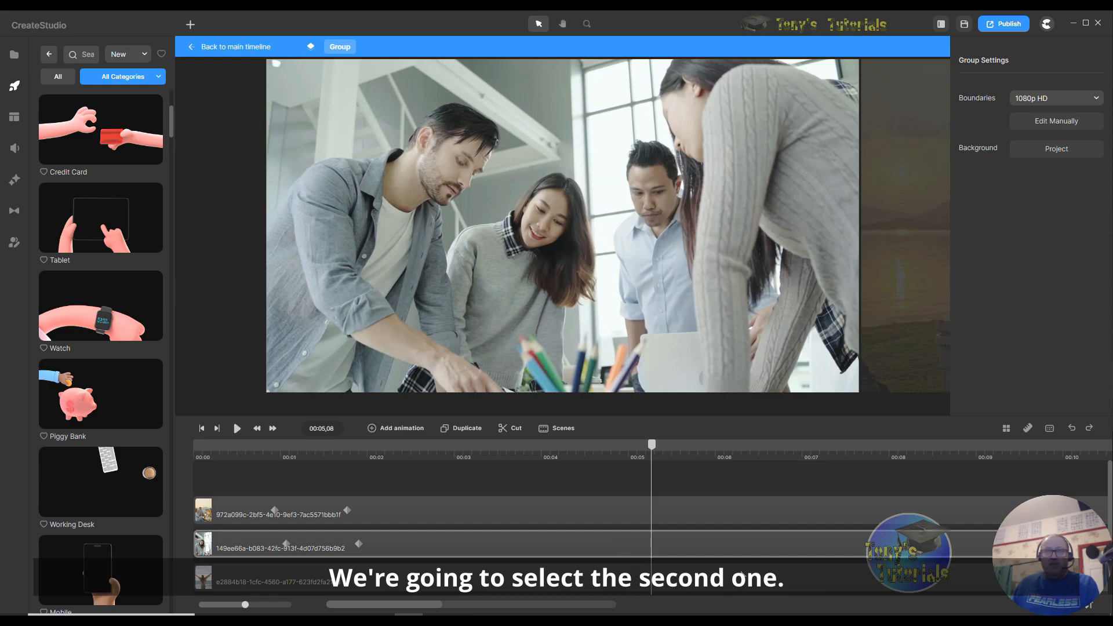
# Add a Position animation to the office team video at 00:05,08.
pyautogui.click(615, 545)
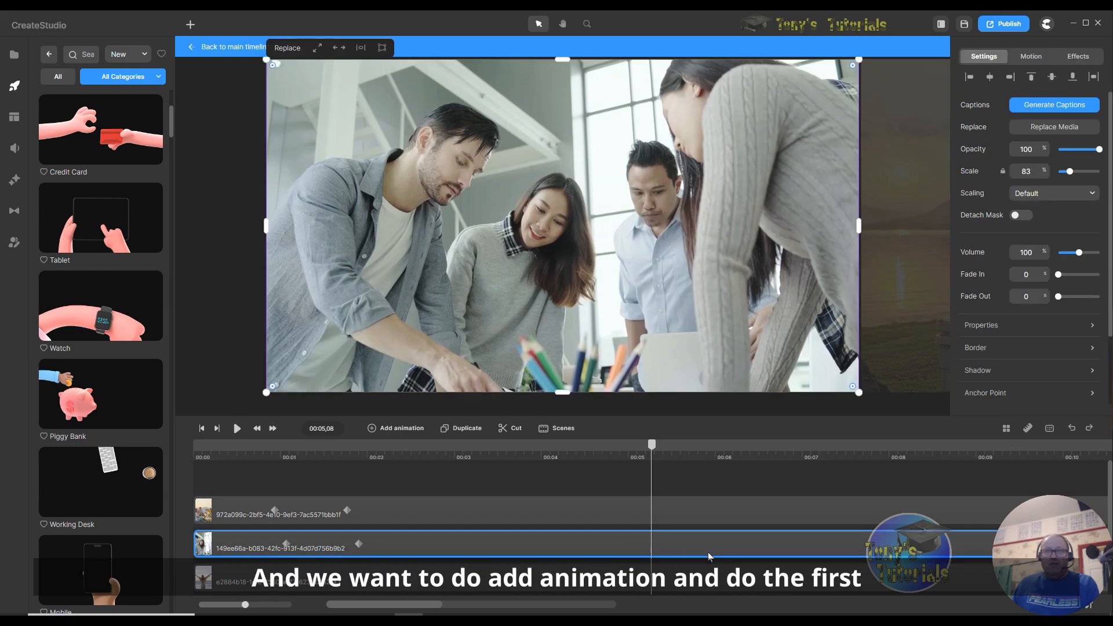
pyautogui.click(372, 430)
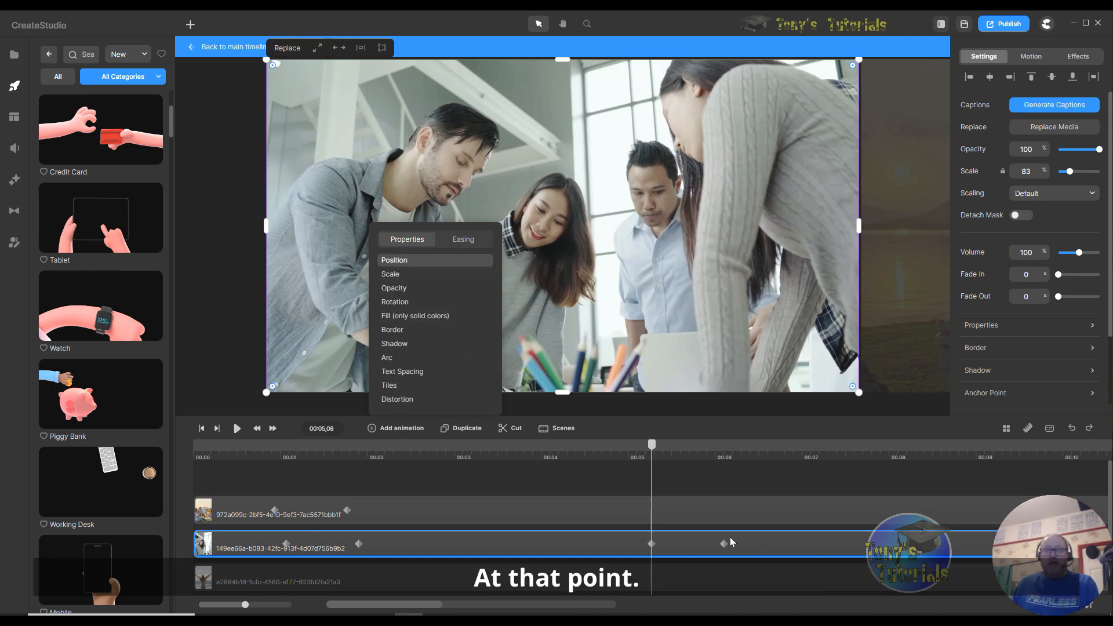
pyautogui.click(651, 544)
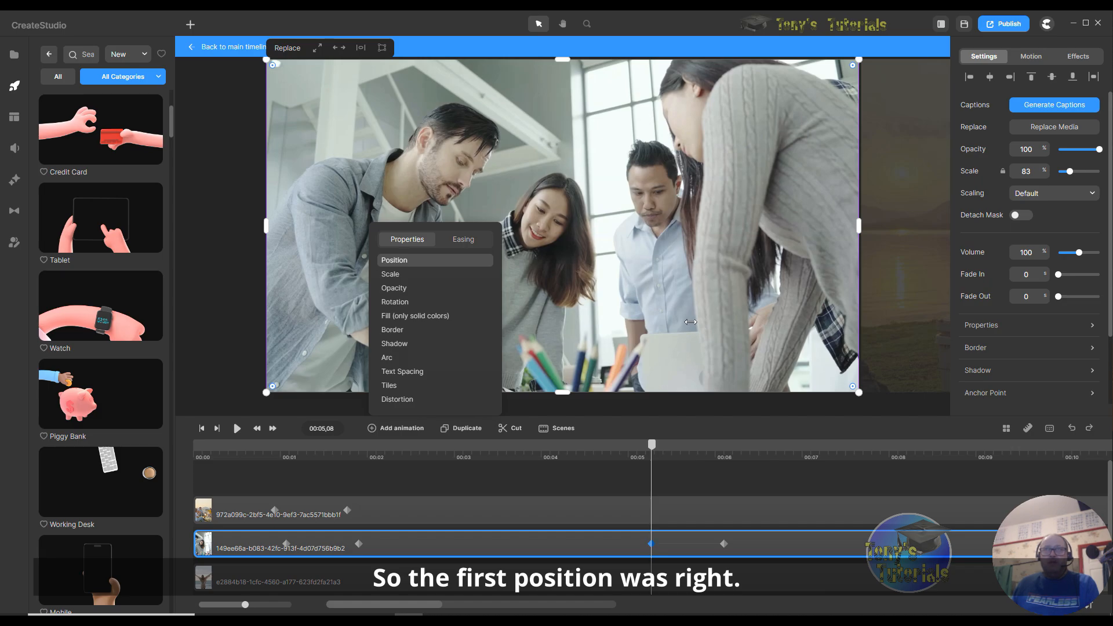
# At the office team video's end keyframe at 00:06,03, move the video completely off the canvas's right edge.
pyautogui.click(729, 552)
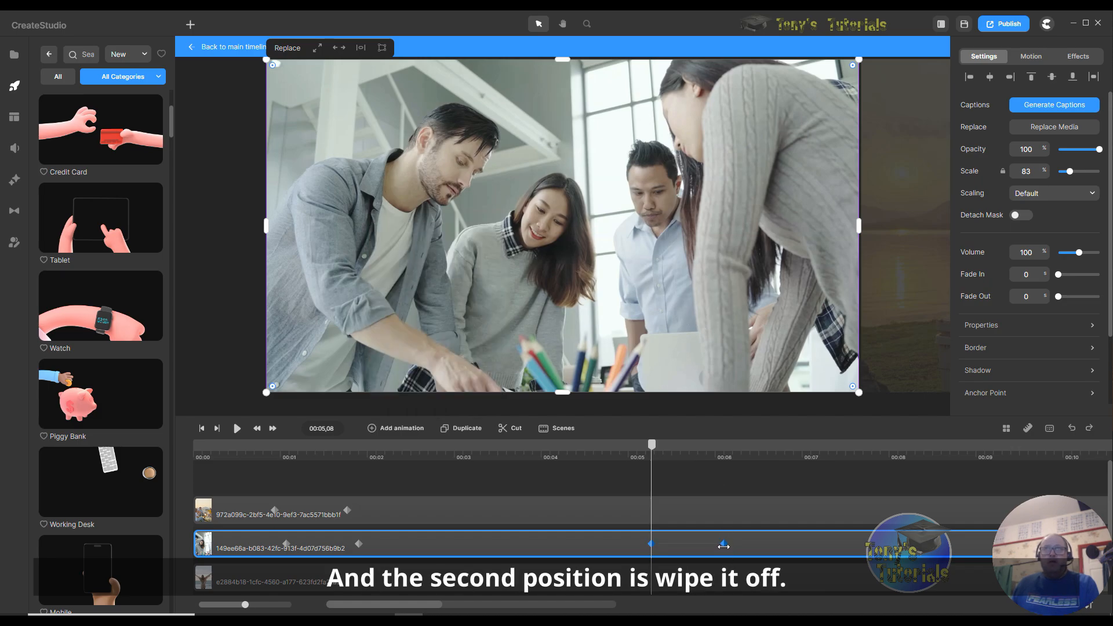
pyautogui.click(723, 544)
pyautogui.moveTo(681, 263); pyautogui.dragTo(885, 280)
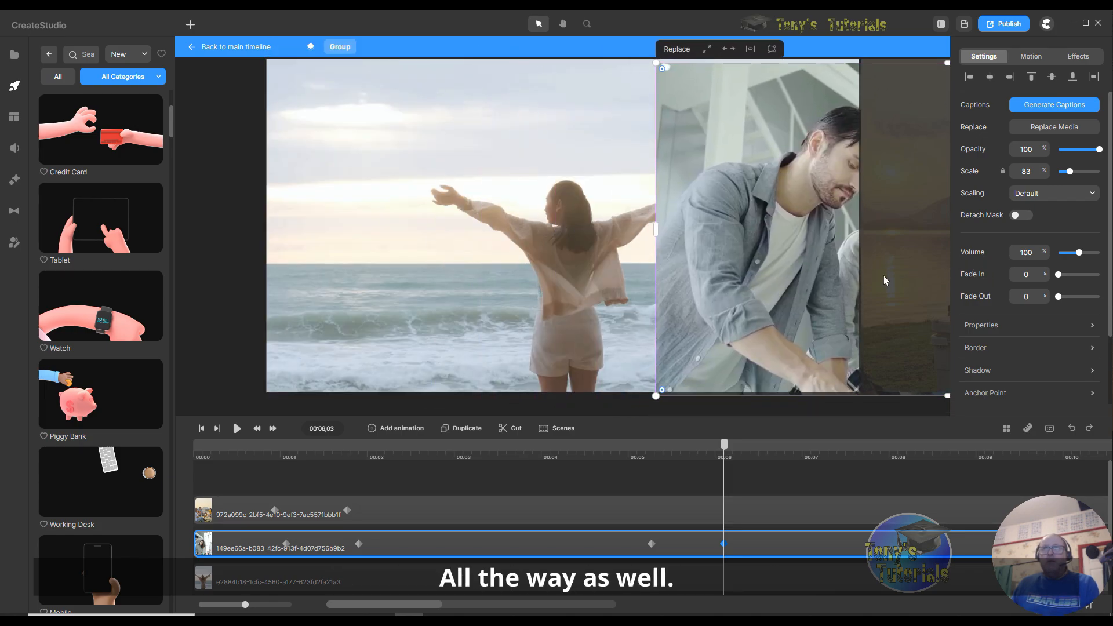
pyautogui.moveTo(771, 290); pyautogui.dragTo(972, 284)
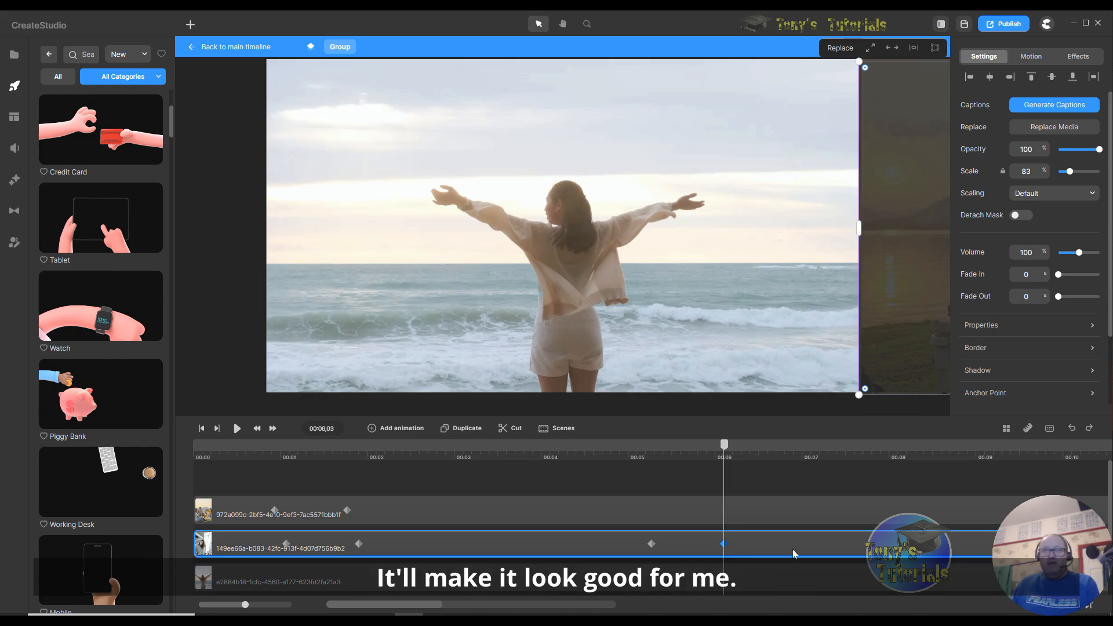
# Add a Scale animation to the beach video at 00:05,12, just after the office team video starts moving.
pyautogui.moveTo(724, 449); pyautogui.dragTo(664, 450)
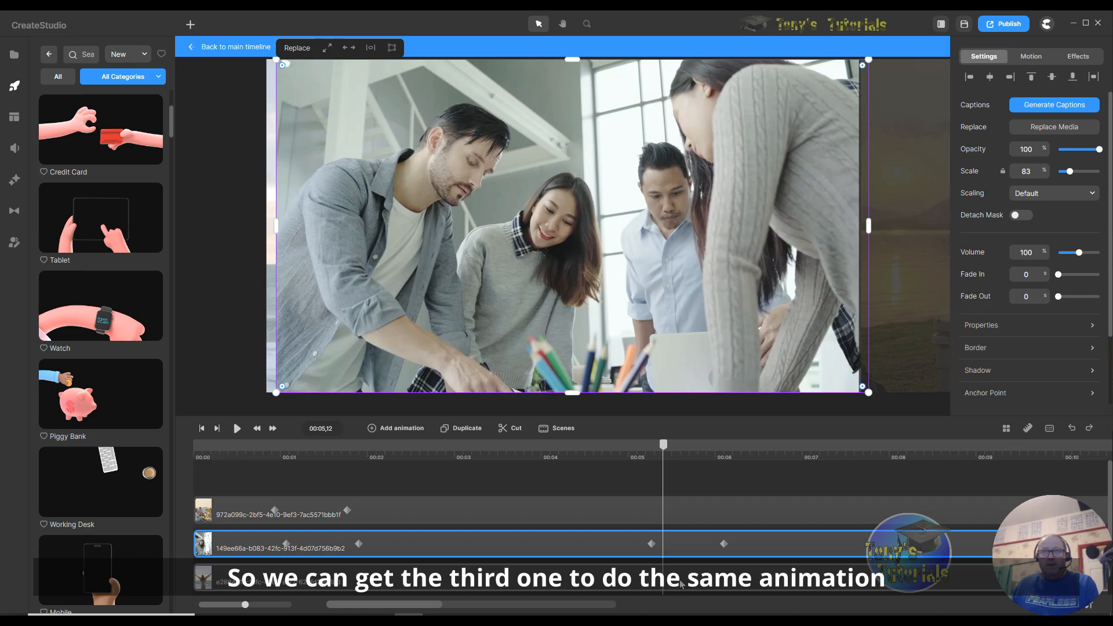
pyautogui.click(682, 584)
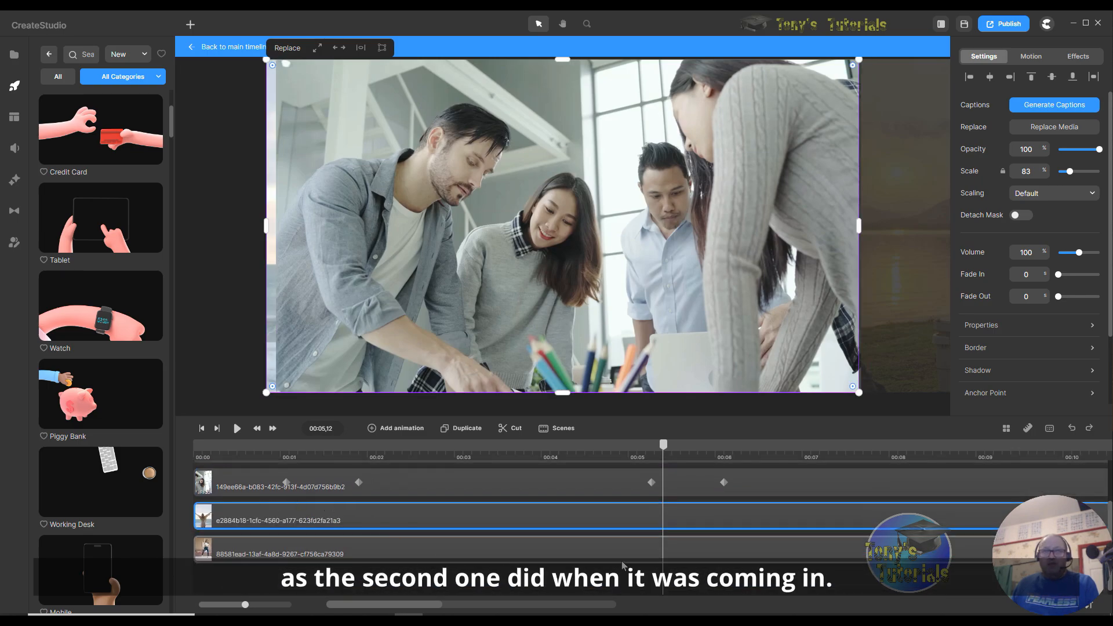
pyautogui.scroll(-1, 680, 522)
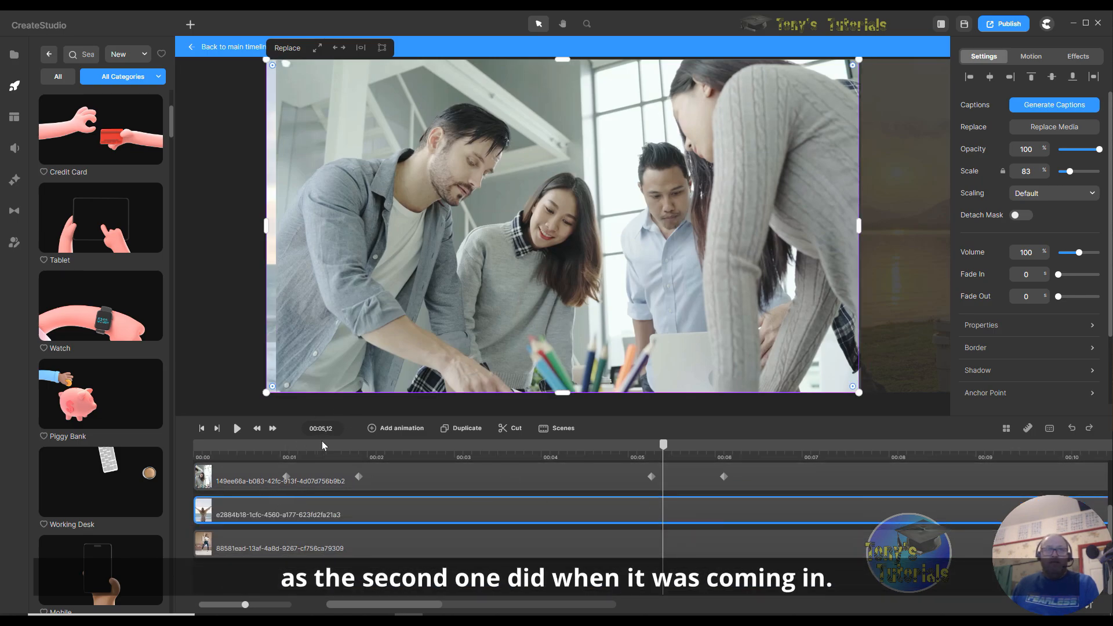
pyautogui.click(372, 433)
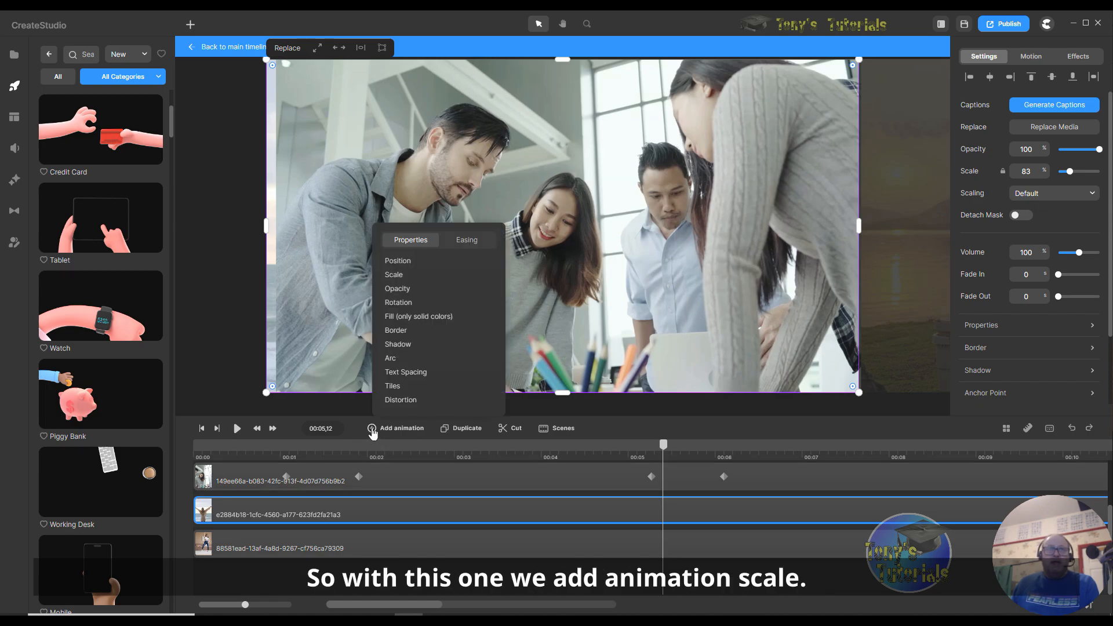
pyautogui.click(404, 279)
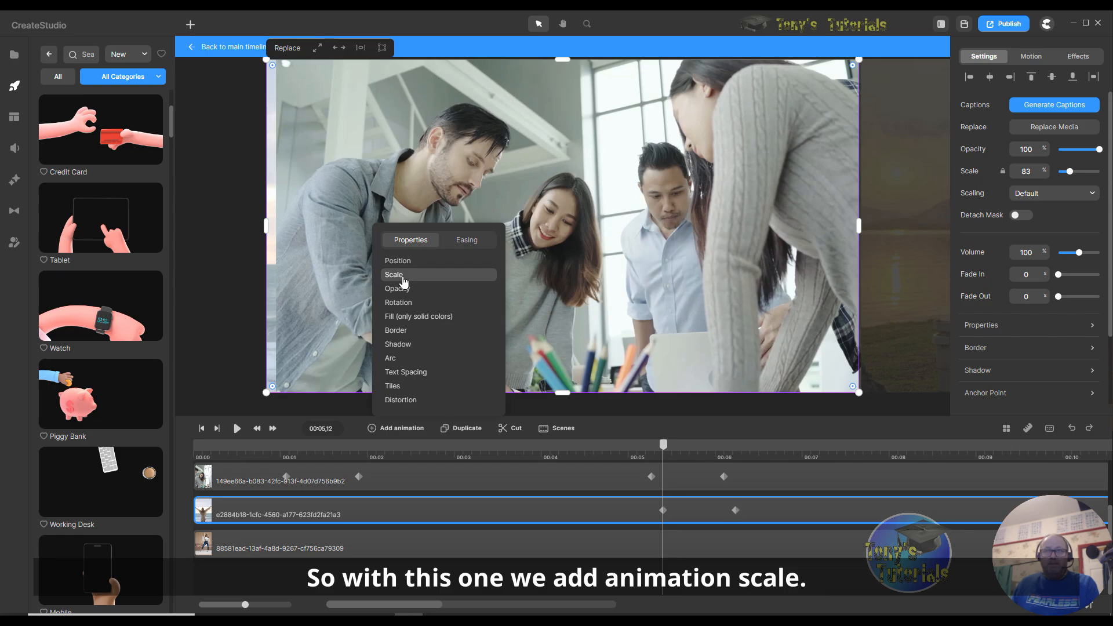
# Set the beach video's scale to 300% at its start keyframe at 00:05,12.
pyautogui.click(735, 510)
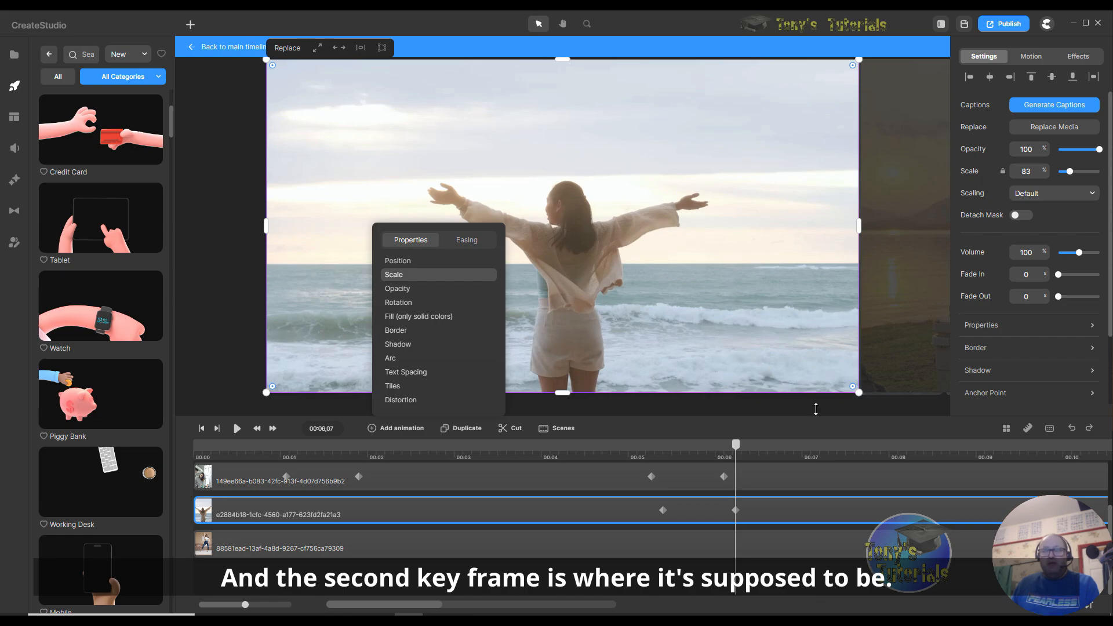
pyautogui.click(693, 318)
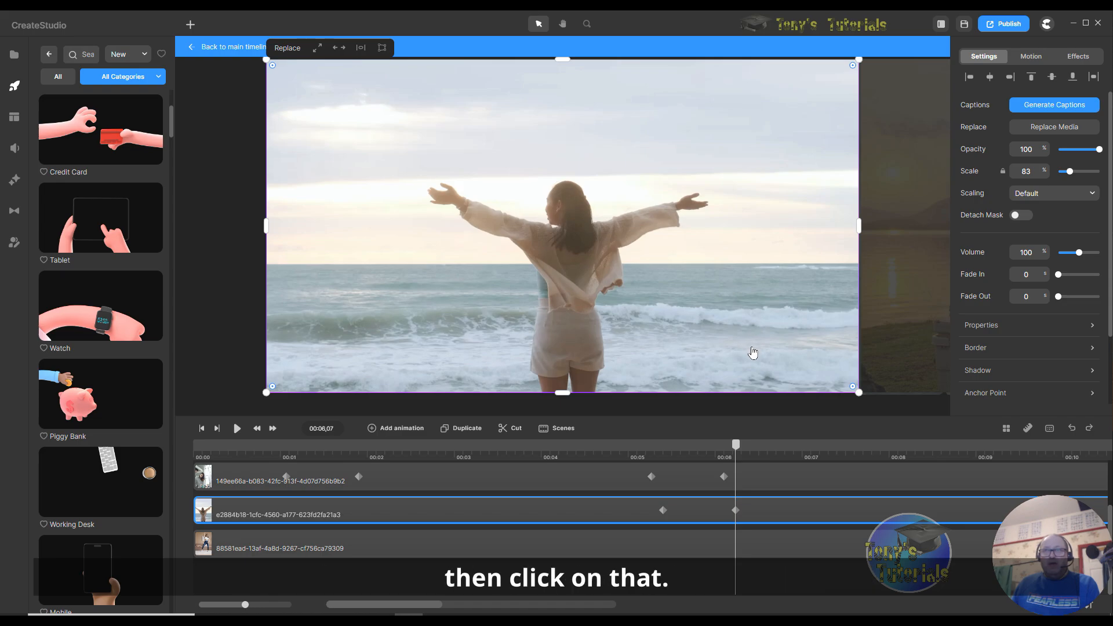
pyautogui.click(663, 510)
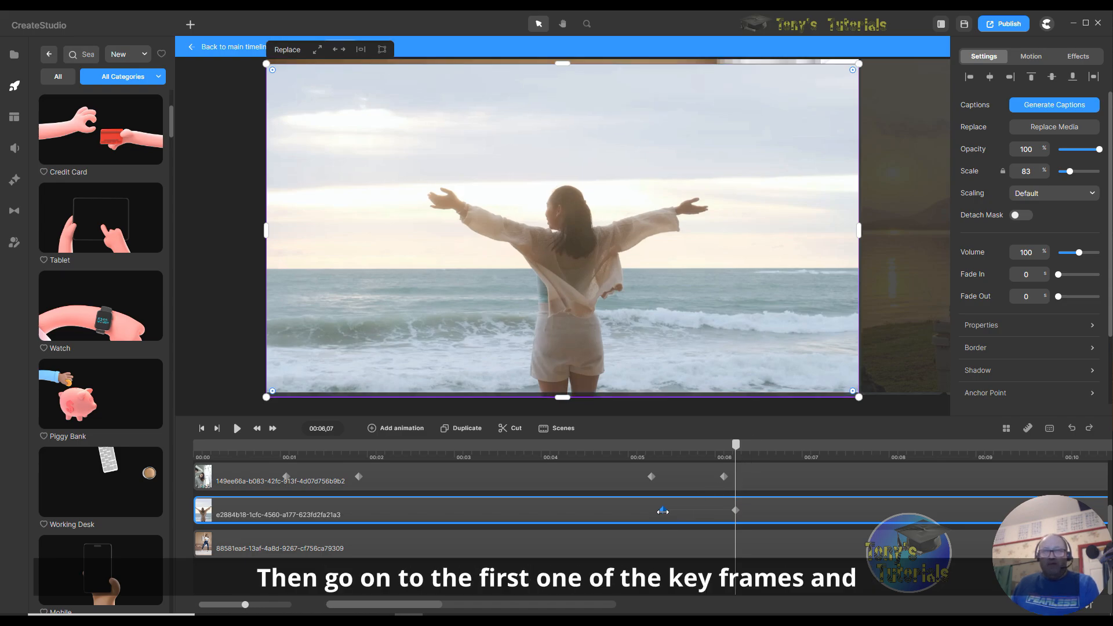
pyautogui.click(663, 510)
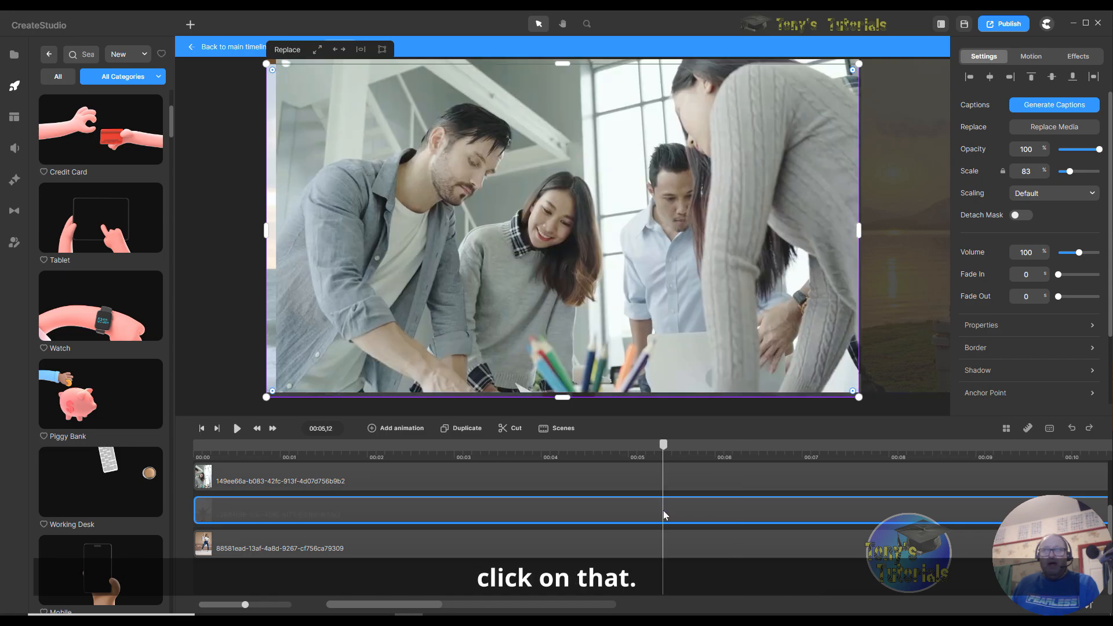
pyautogui.moveTo(1069, 172); pyautogui.dragTo(1104, 174)
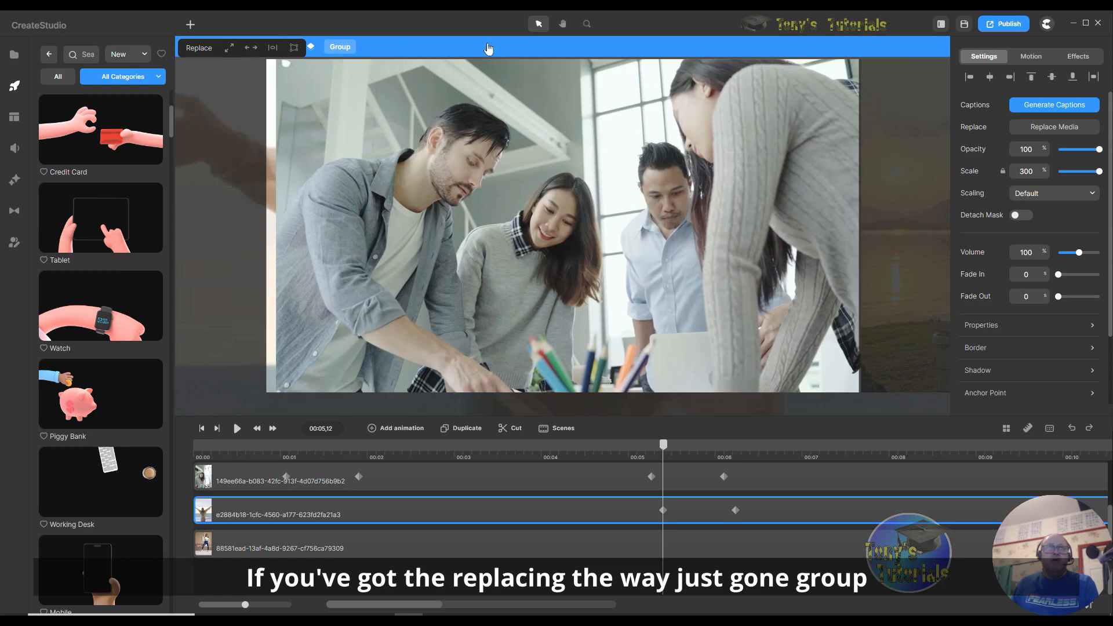
# Return to the main timeline, set the playhead to 00:09,18 for the third swipe, and reopen the video group.
pyautogui.click(354, 48)
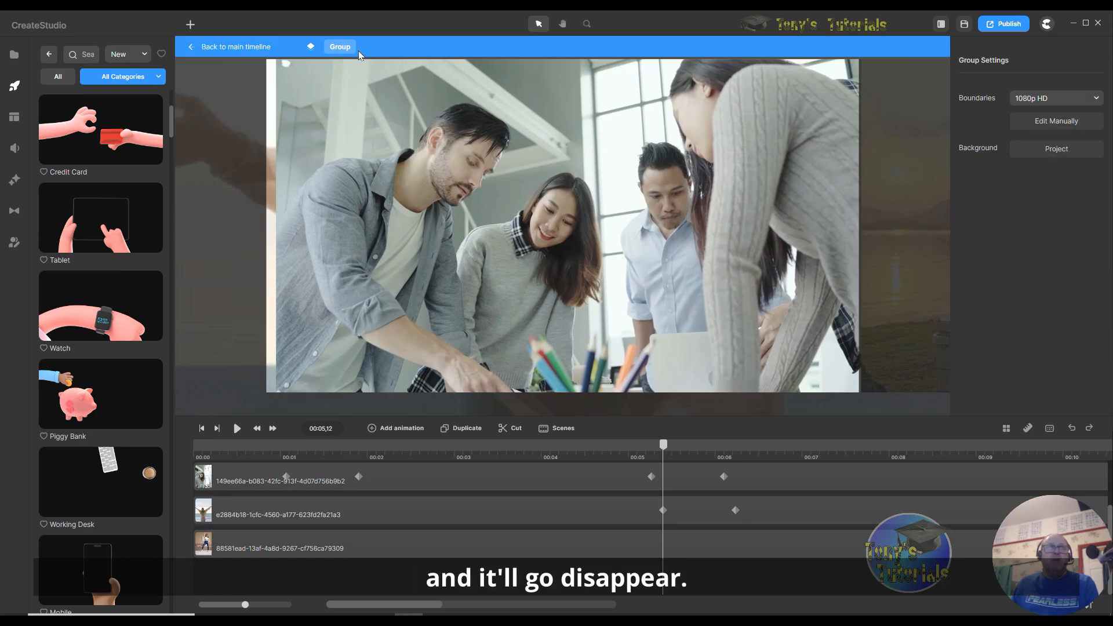
pyautogui.click(237, 46)
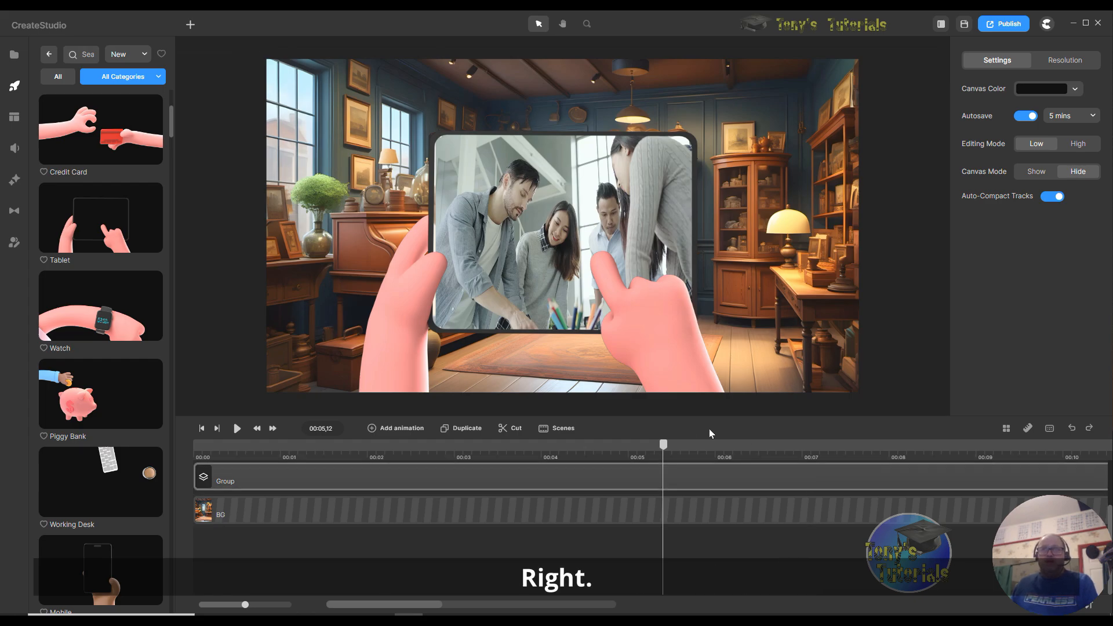
pyautogui.moveTo(667, 450); pyautogui.dragTo(1030, 451)
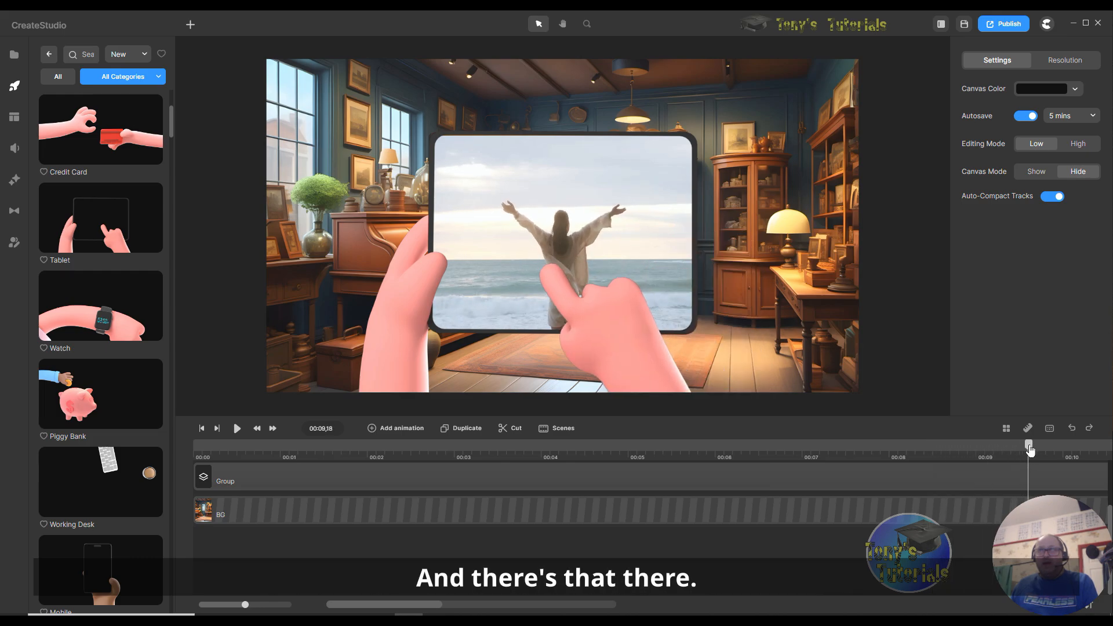
pyautogui.click(975, 481)
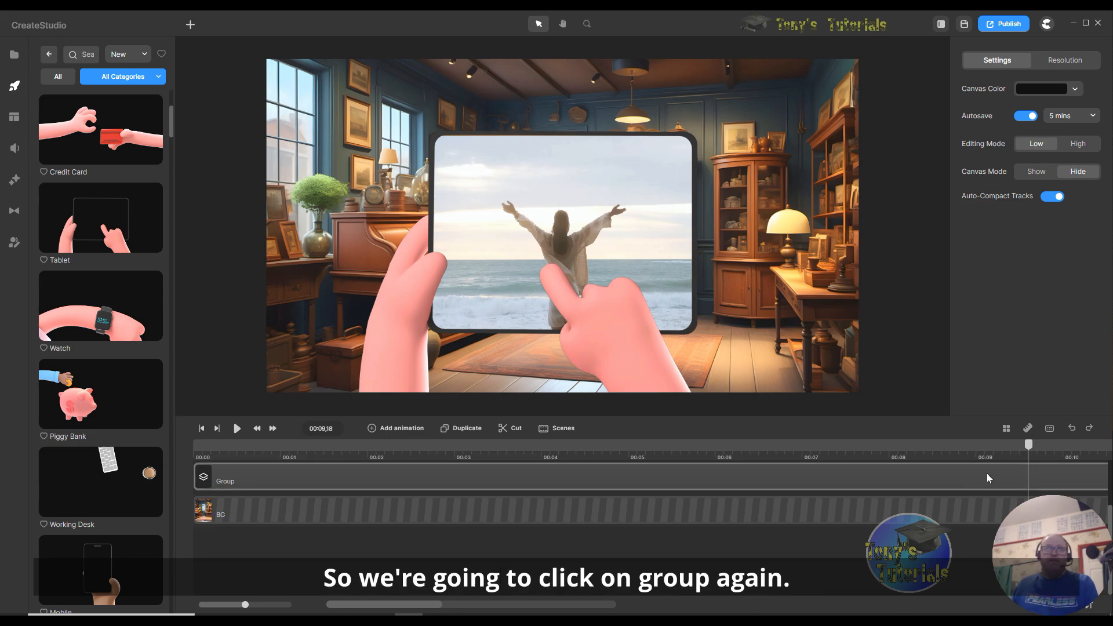
pyautogui.doubleClick(987, 475)
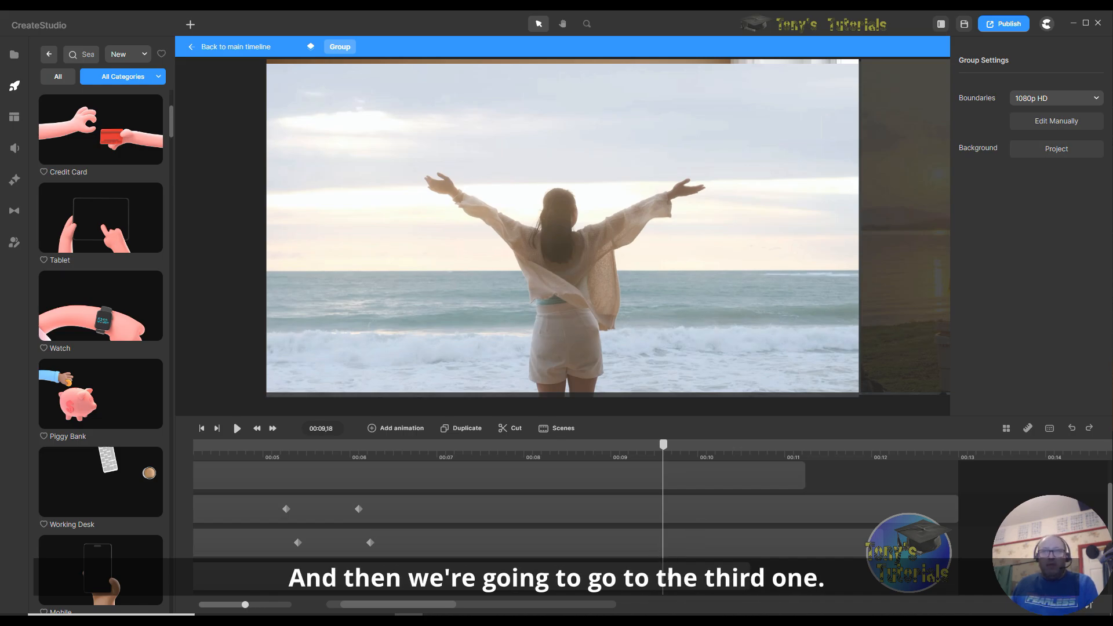
# Add a Position animation with Linear easing to the beach video at 00:09,18.
pyautogui.click(480, 498)
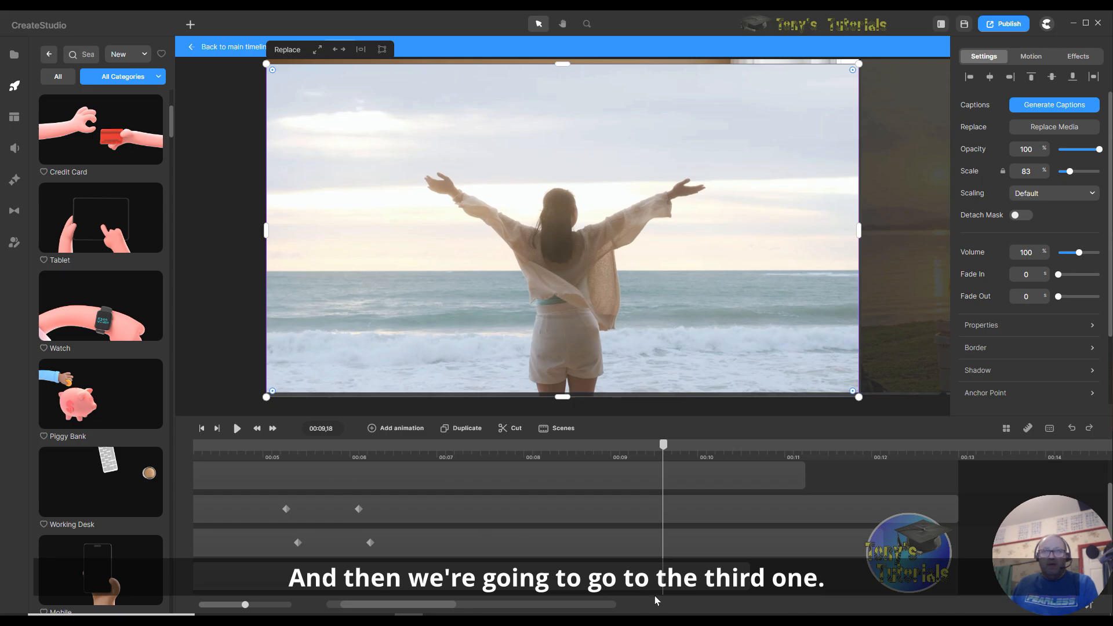
pyautogui.click(642, 557)
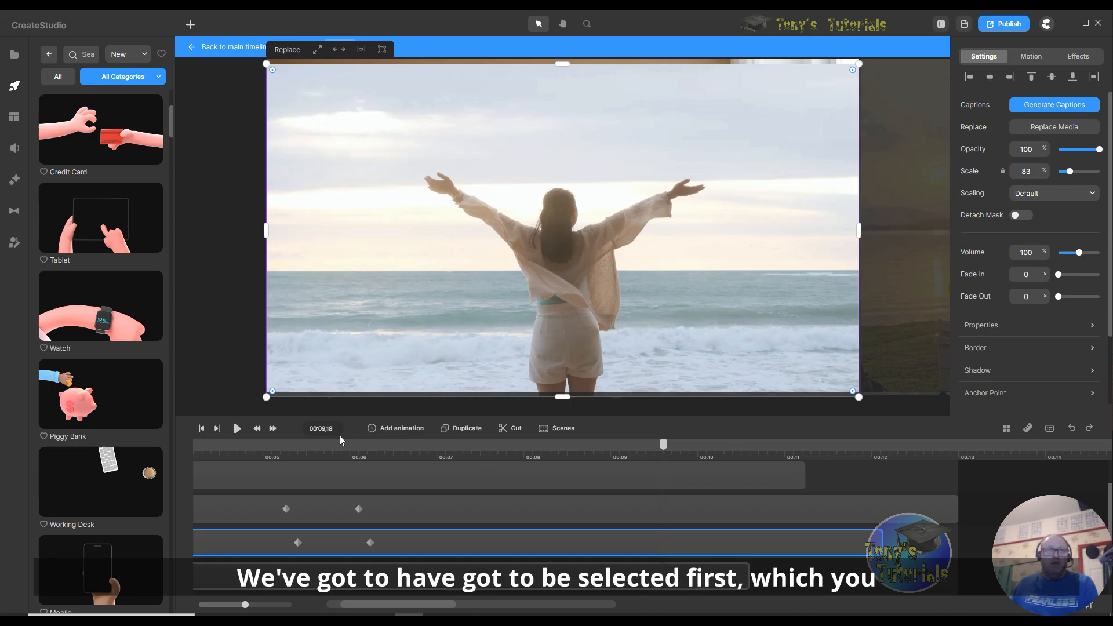
pyautogui.click(373, 432)
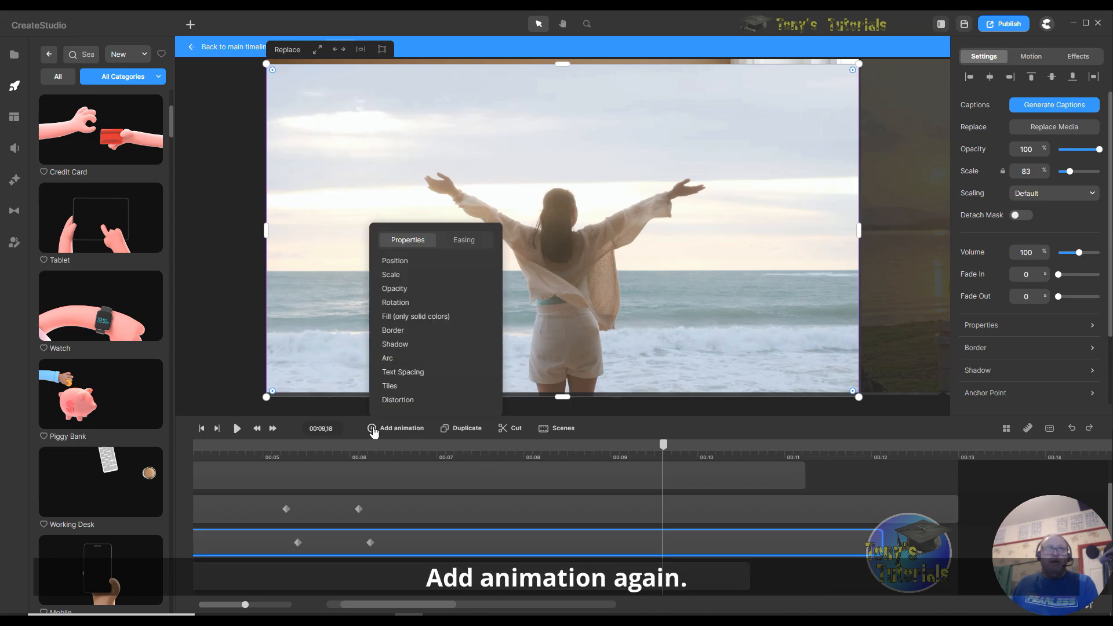
pyautogui.click(408, 265)
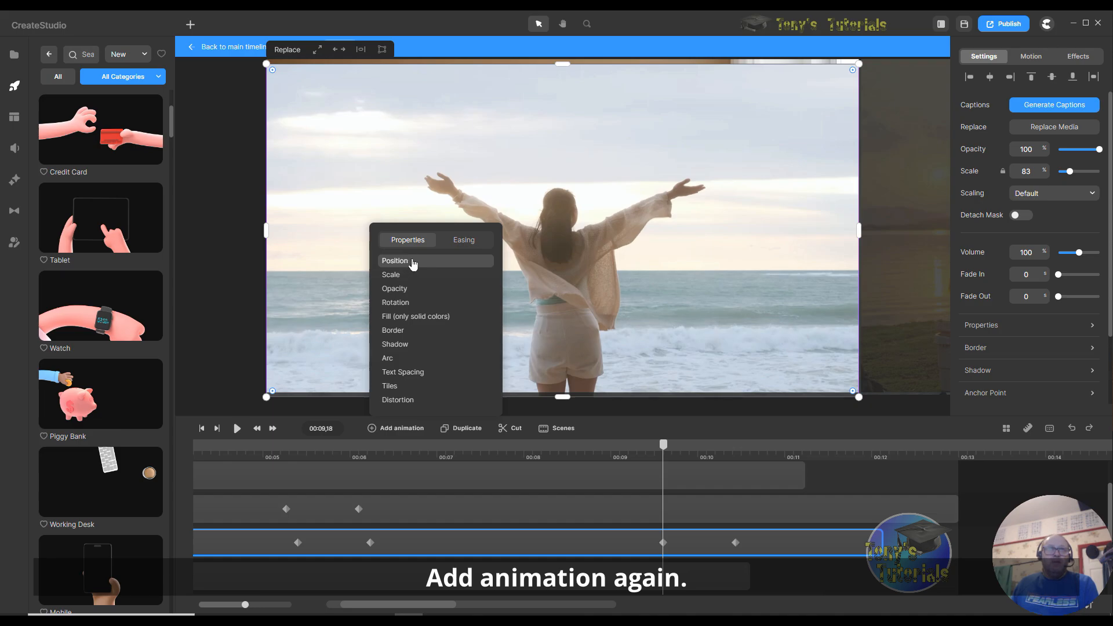
pyautogui.click(464, 240)
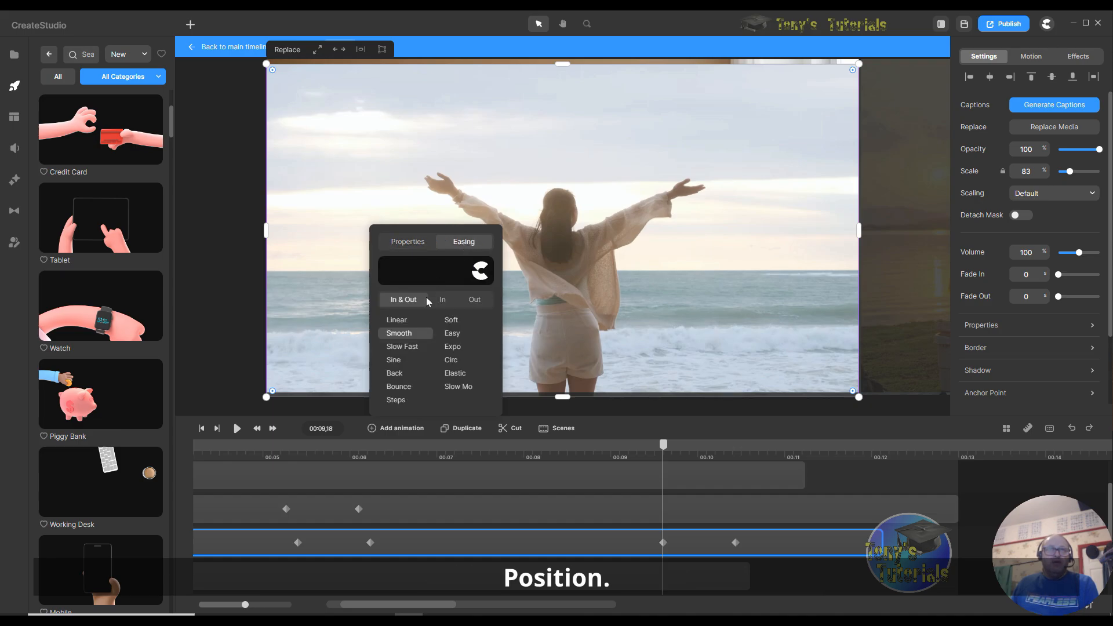
pyautogui.click(405, 321)
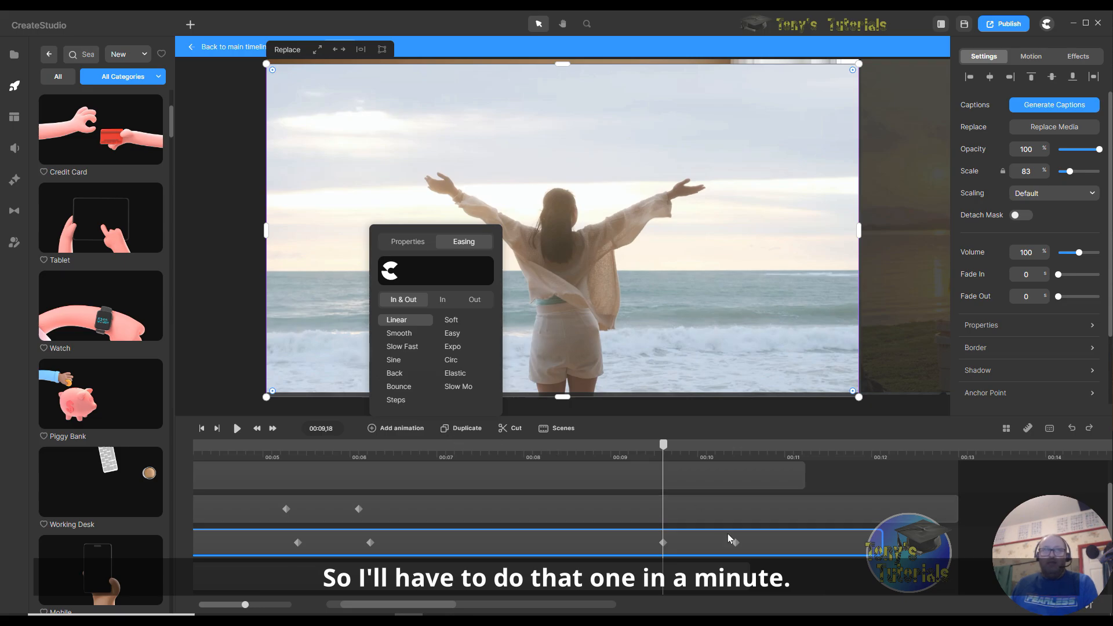
# Set the easing of the office team video's Position animation to Linear.
pyautogui.click(316, 514)
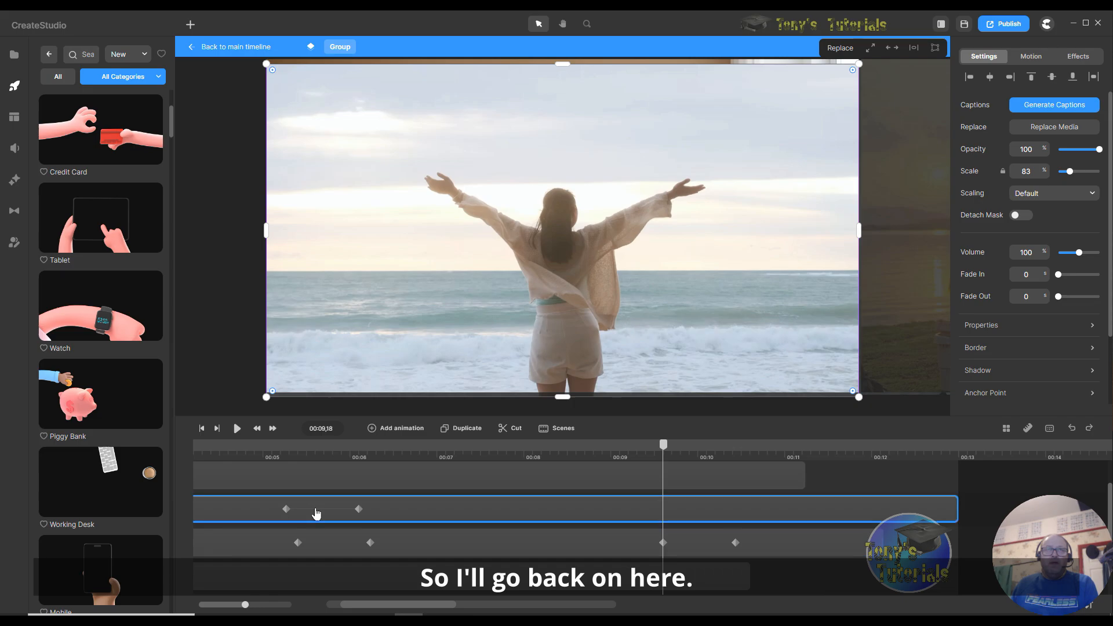
pyautogui.click(311, 460)
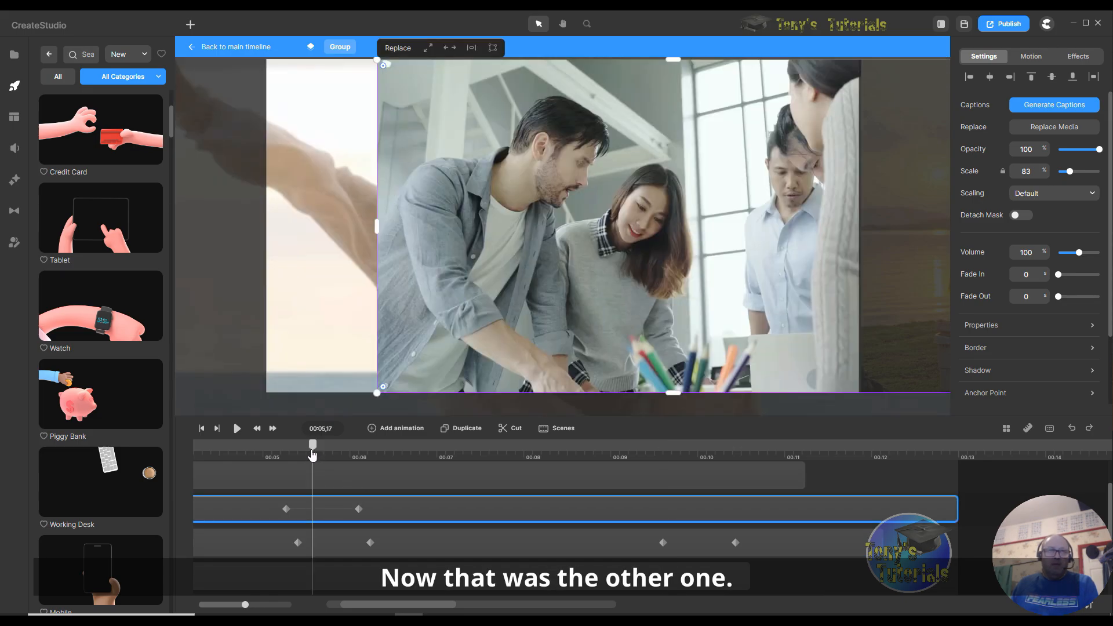
pyautogui.click(324, 511)
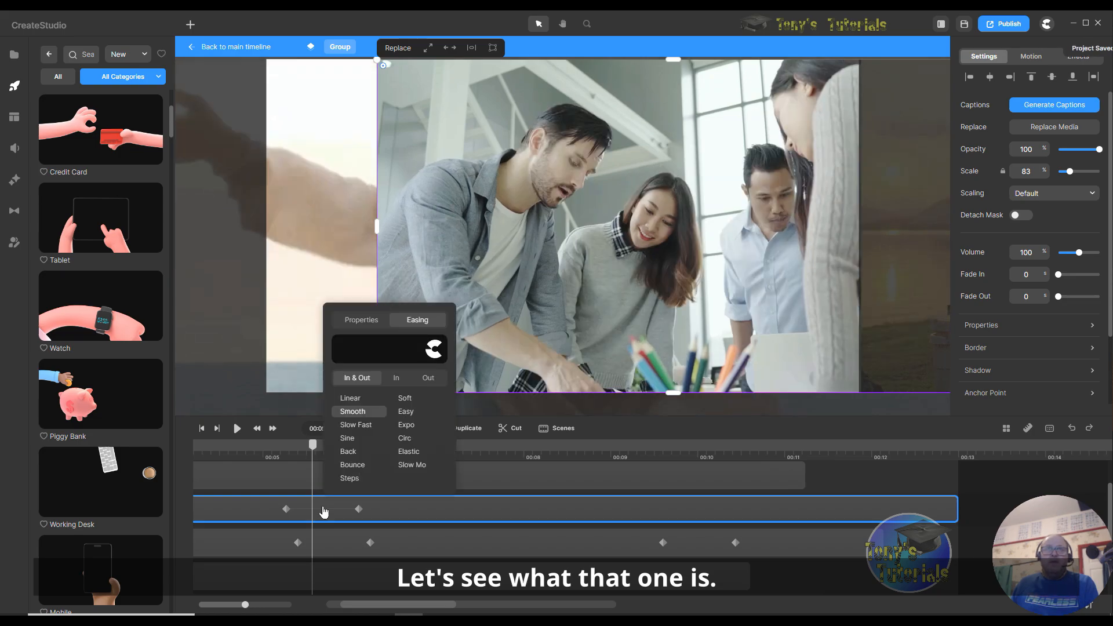
pyautogui.click(350, 398)
pyautogui.click(369, 322)
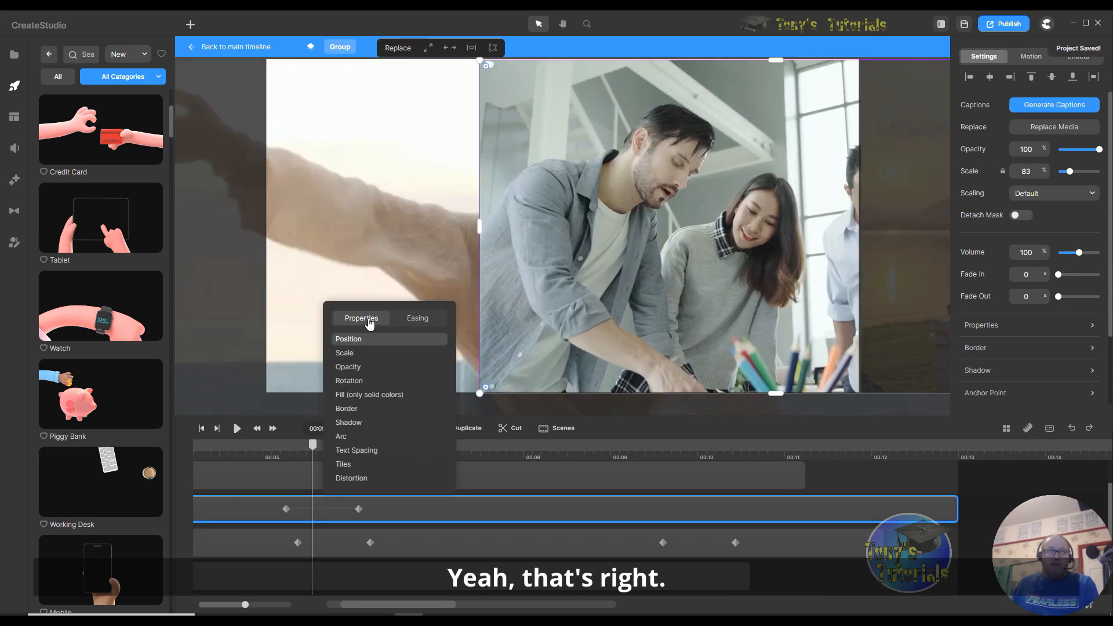
# Check the beach video's Position animation from 00:09,18 and apply Linear easing to it again.
pyautogui.click(695, 548)
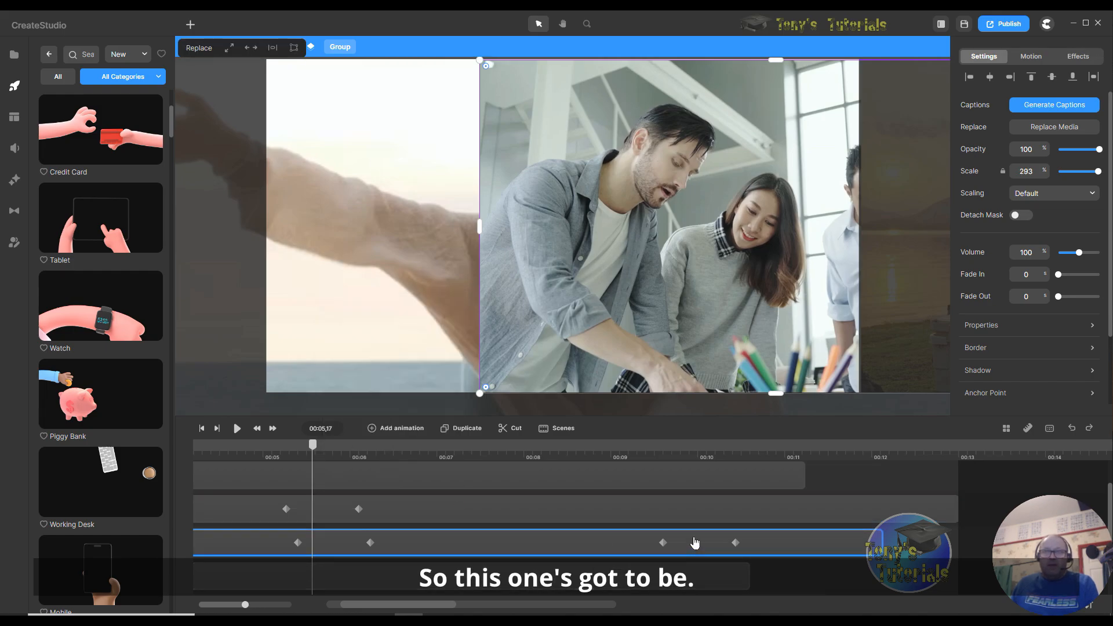
pyautogui.click(696, 547)
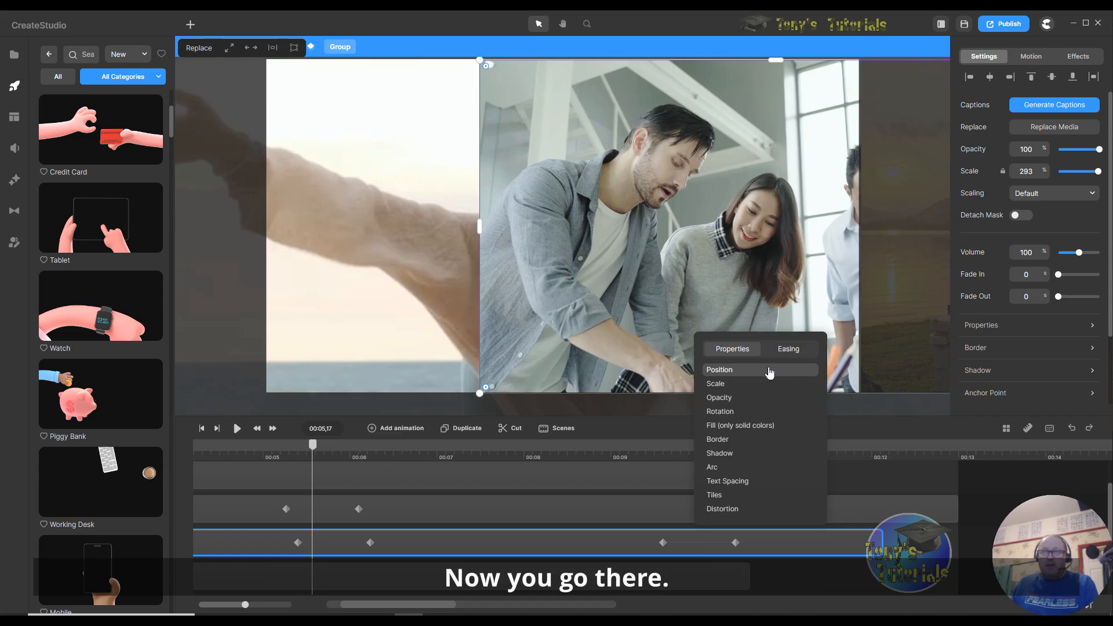
pyautogui.click(788, 356)
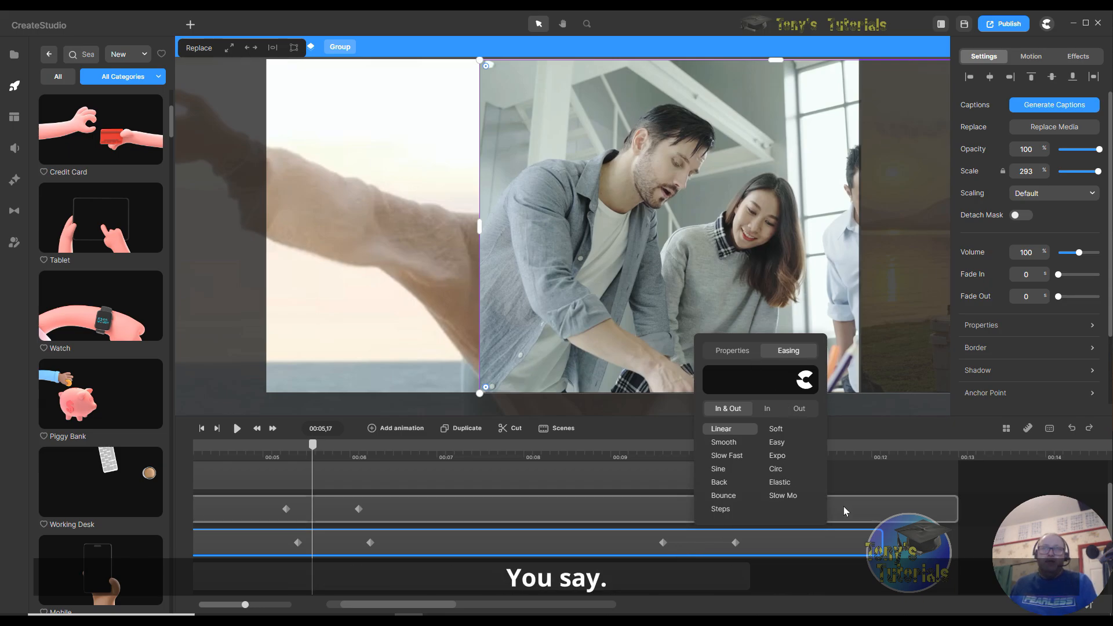
pyautogui.click(723, 428)
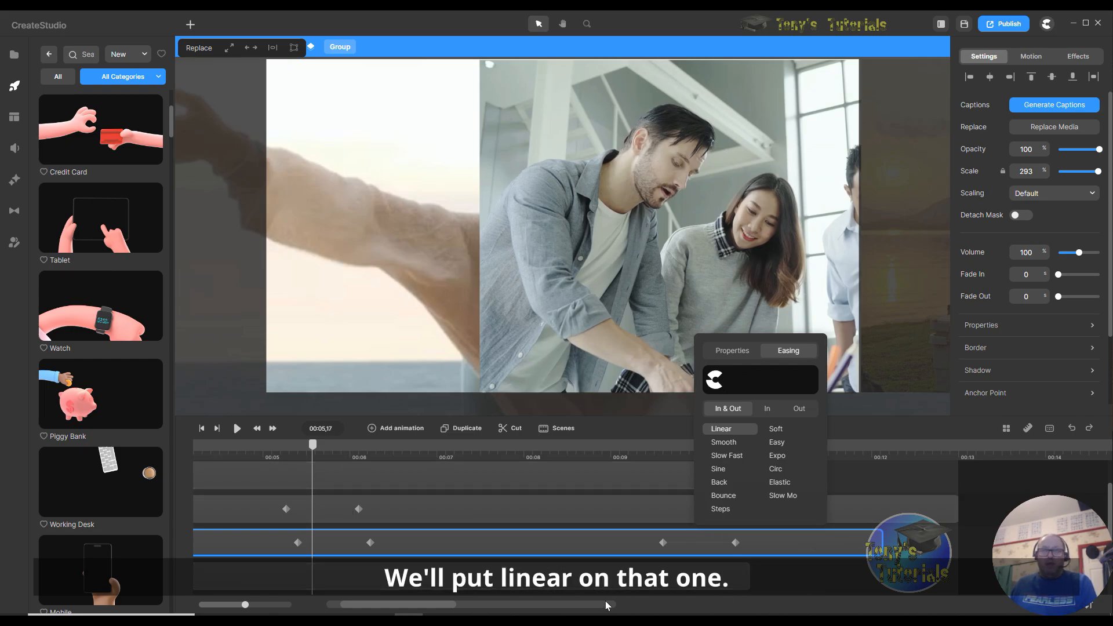
# At the beach video's end keyframe at 00:10,13, move the video completely off the canvas's right edge.
pyautogui.click(664, 543)
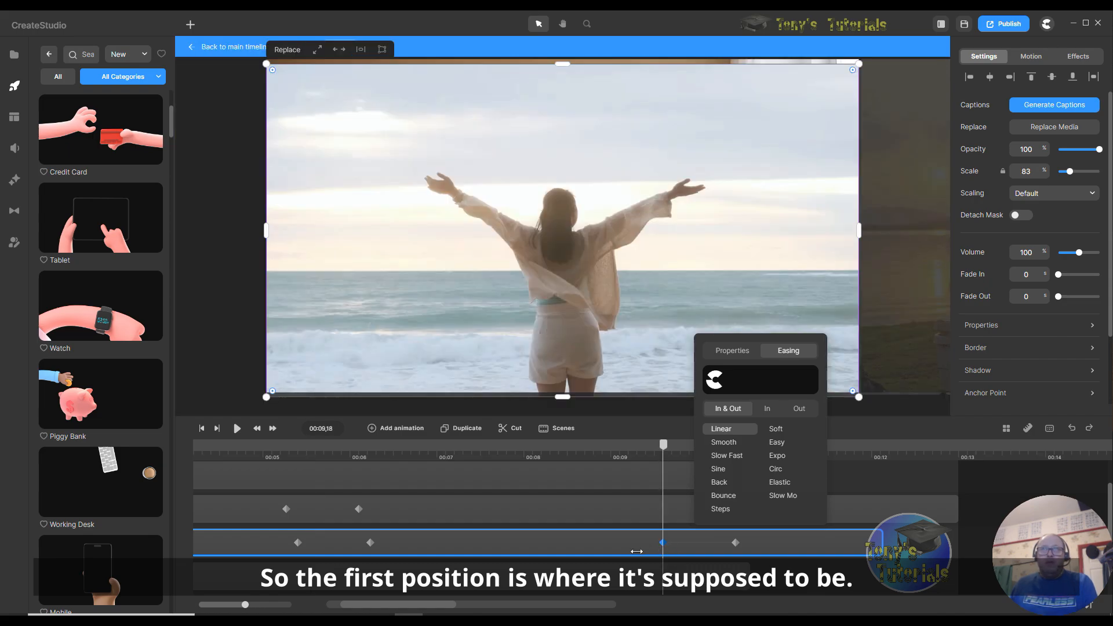
pyautogui.click(563, 347)
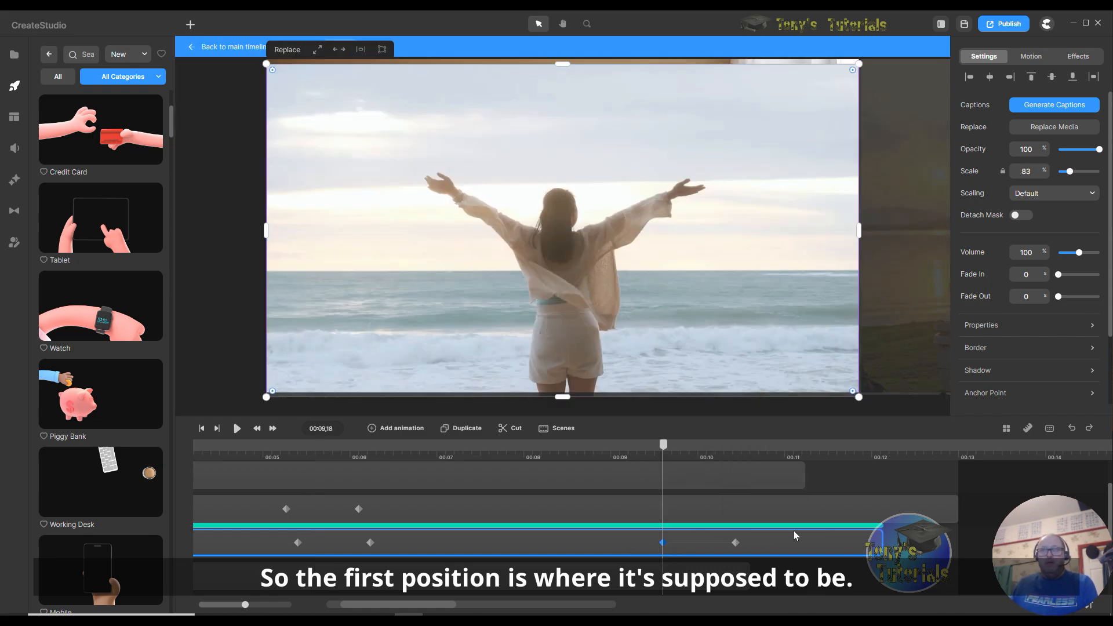
pyautogui.click(735, 544)
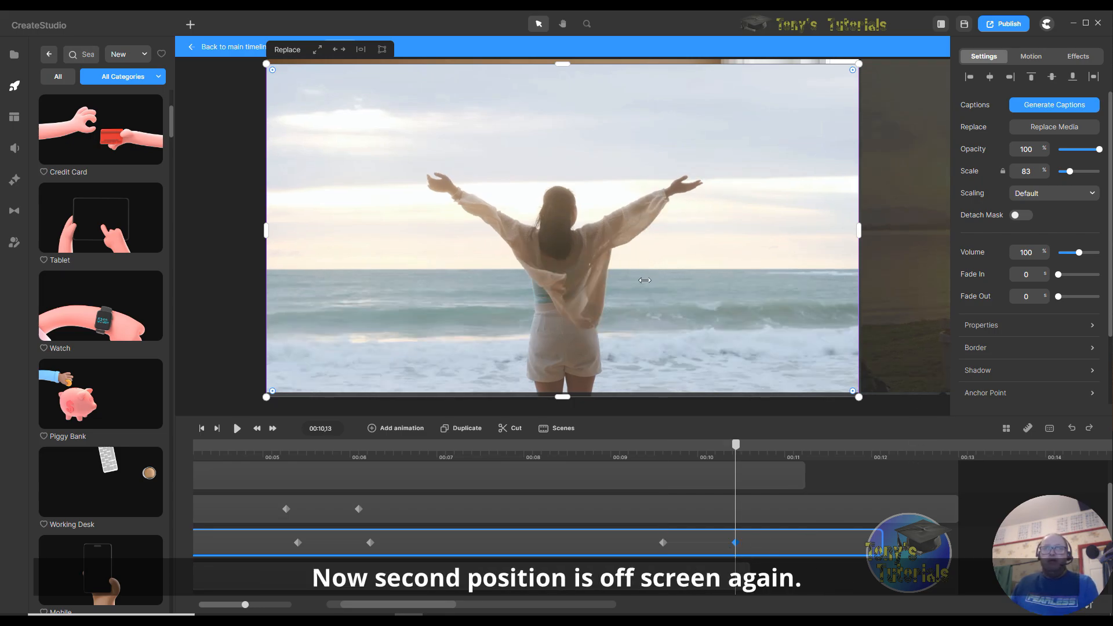
pyautogui.moveTo(685, 236); pyautogui.dragTo(877, 231)
pyautogui.moveTo(543, 270); pyautogui.dragTo(915, 266)
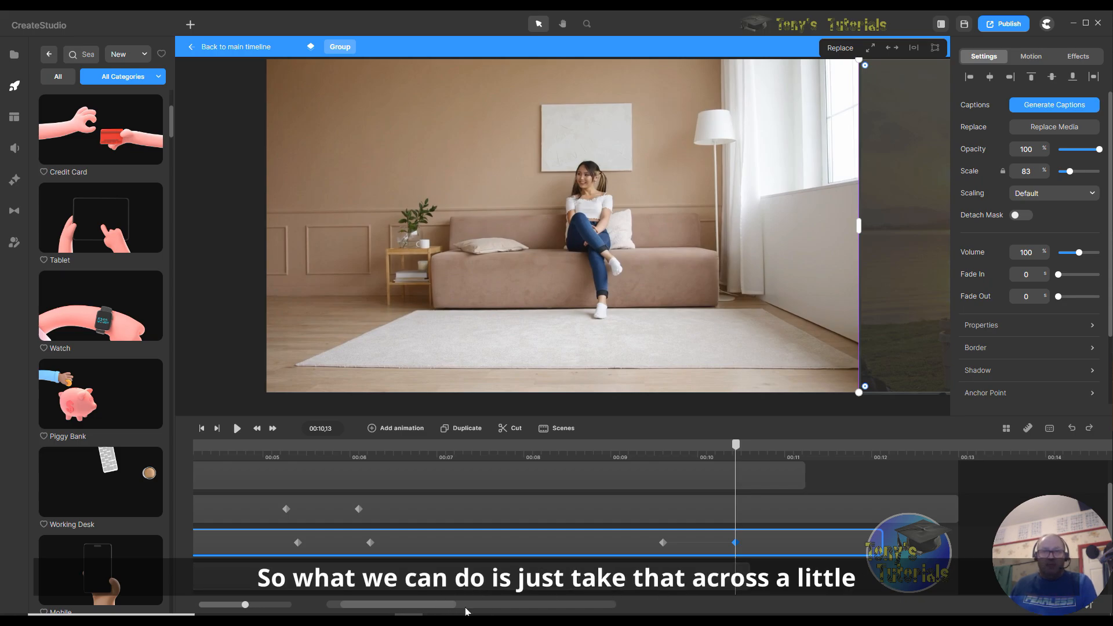
# Shift the living room video later on its track so it starts shortly before 00:08 and covers the group's end.
pyautogui.moveTo(429, 607); pyautogui.dragTo(442, 610)
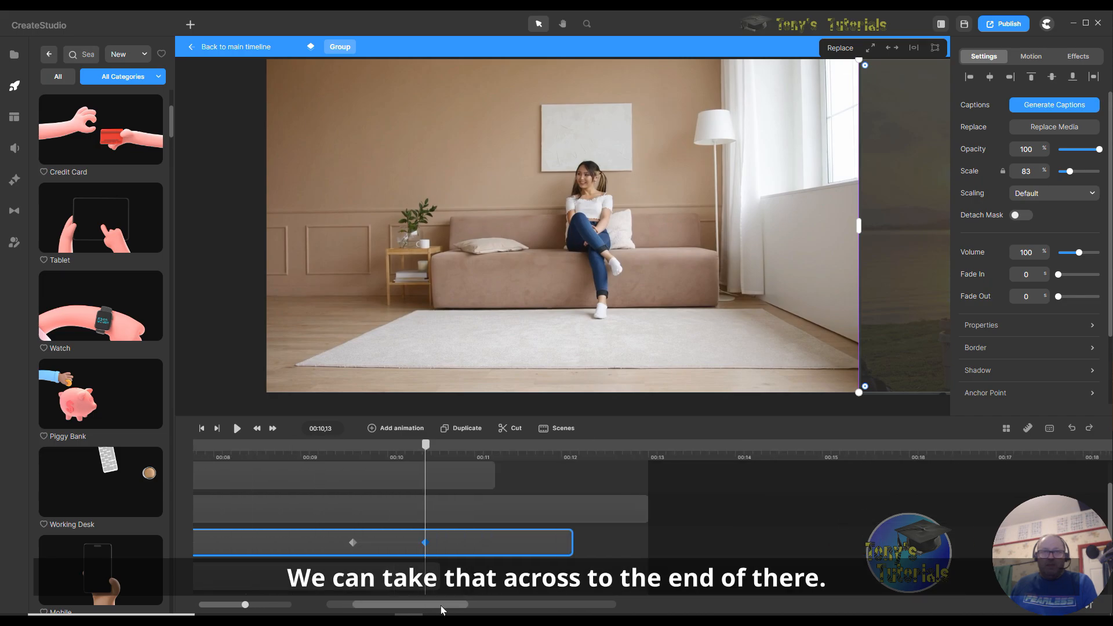
pyautogui.click(383, 587)
pyautogui.moveTo(682, 547); pyautogui.dragTo(706, 573)
pyautogui.moveTo(593, 546); pyautogui.dragTo(363, 545)
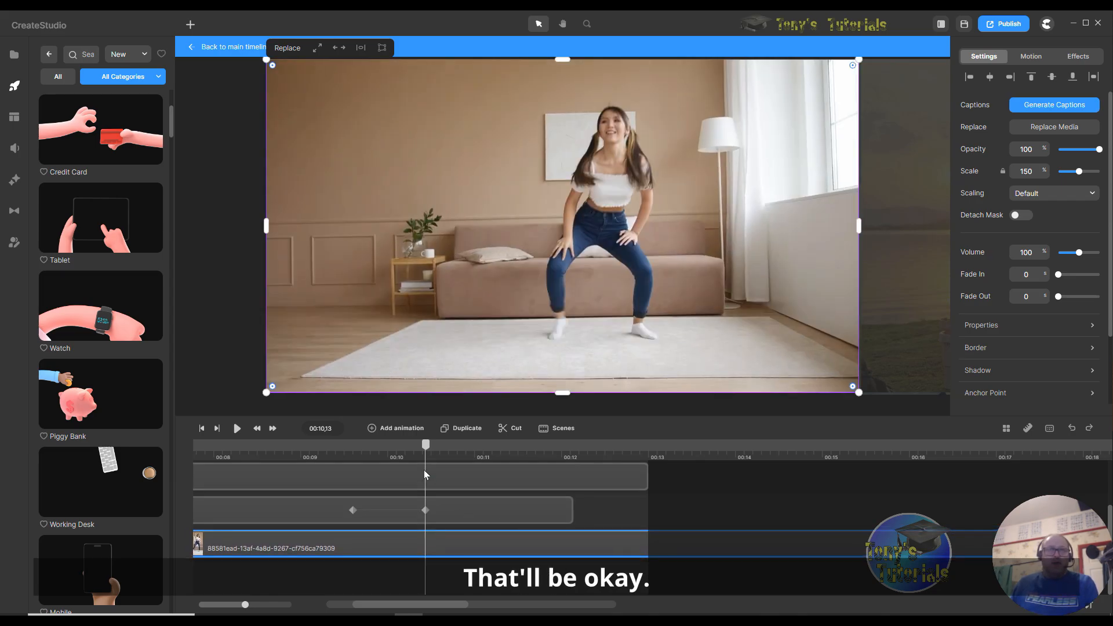
# Add a Scale animation with Linear easing to the living room video at 00:09,22, just after the beach video starts moving.
pyautogui.moveTo(422, 448); pyautogui.dragTo(366, 451)
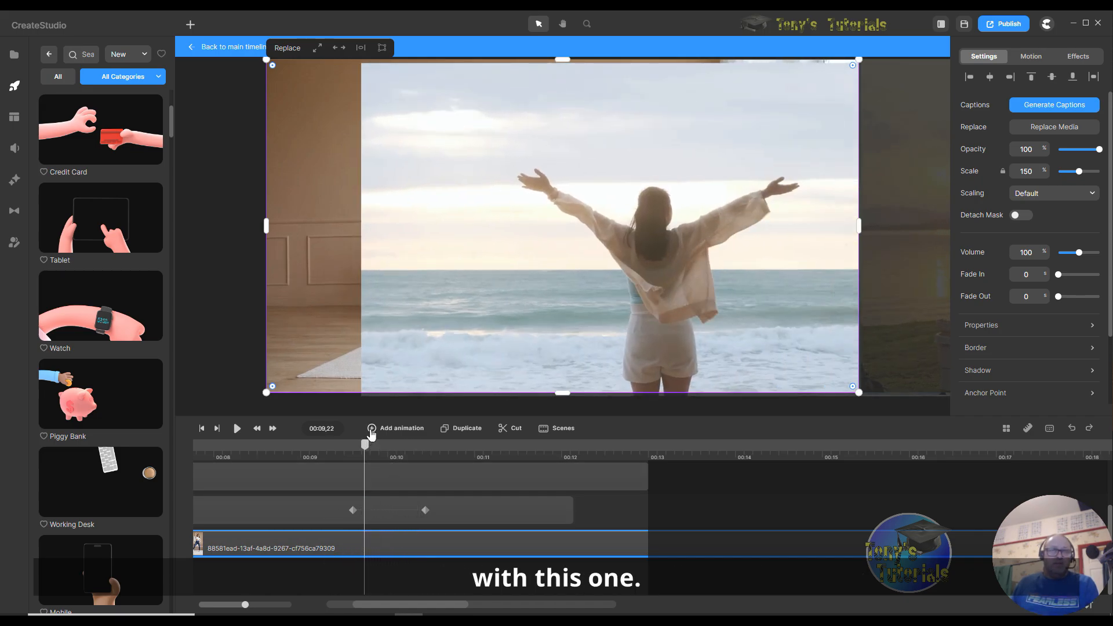
pyautogui.click(372, 429)
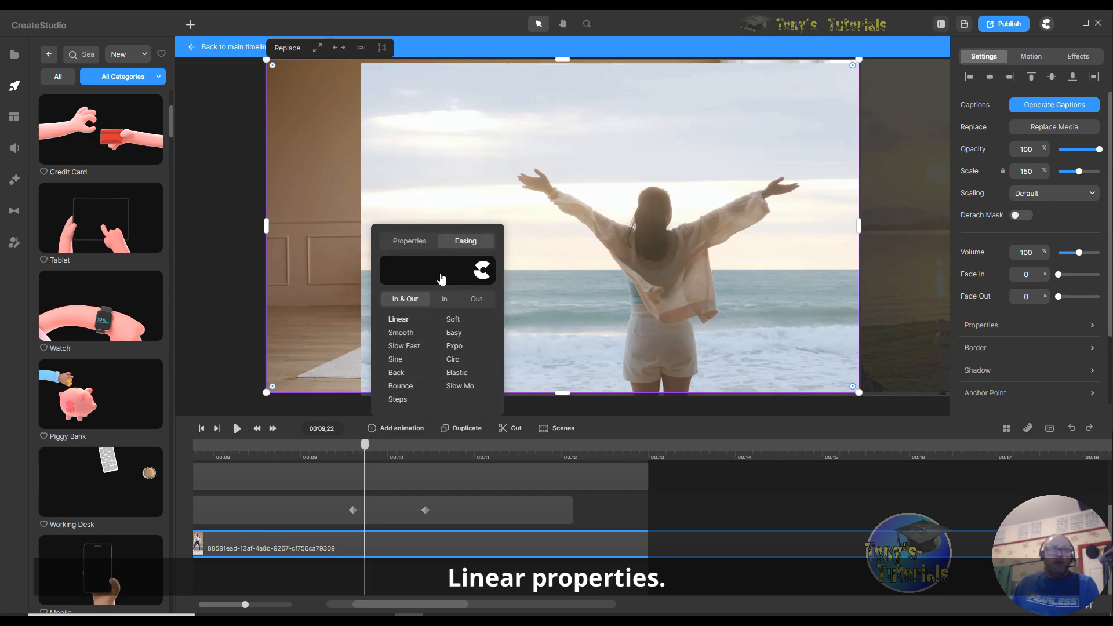
pyautogui.click(399, 320)
pyautogui.click(414, 248)
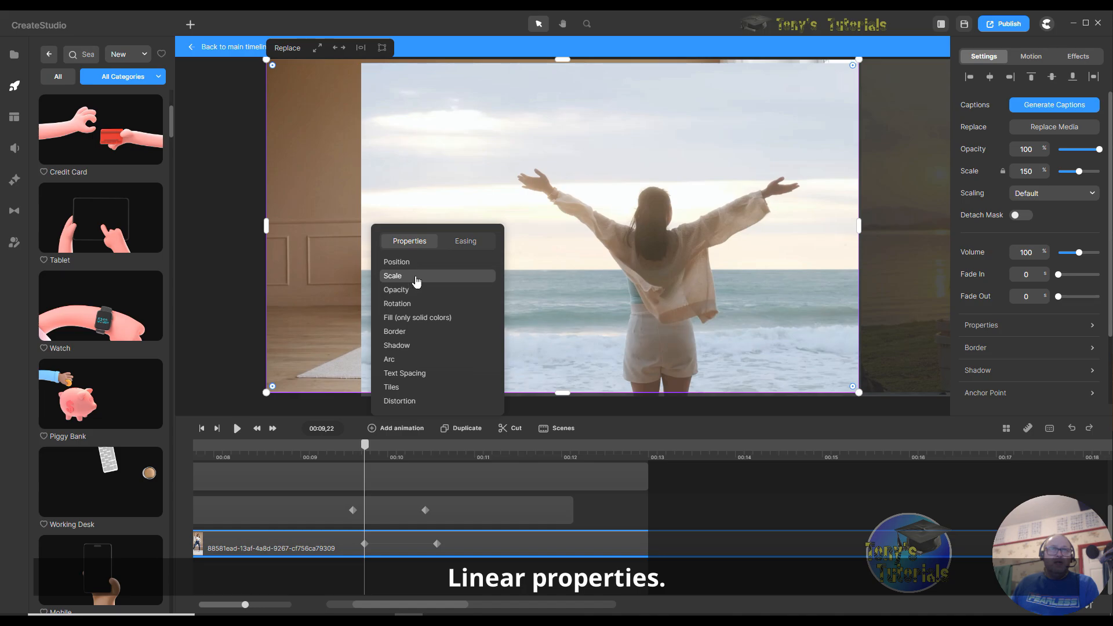
# Review the living room video's end keyframe, and set its scale to 300% at the start keyframe at 00:09,22.
pyautogui.click(437, 545)
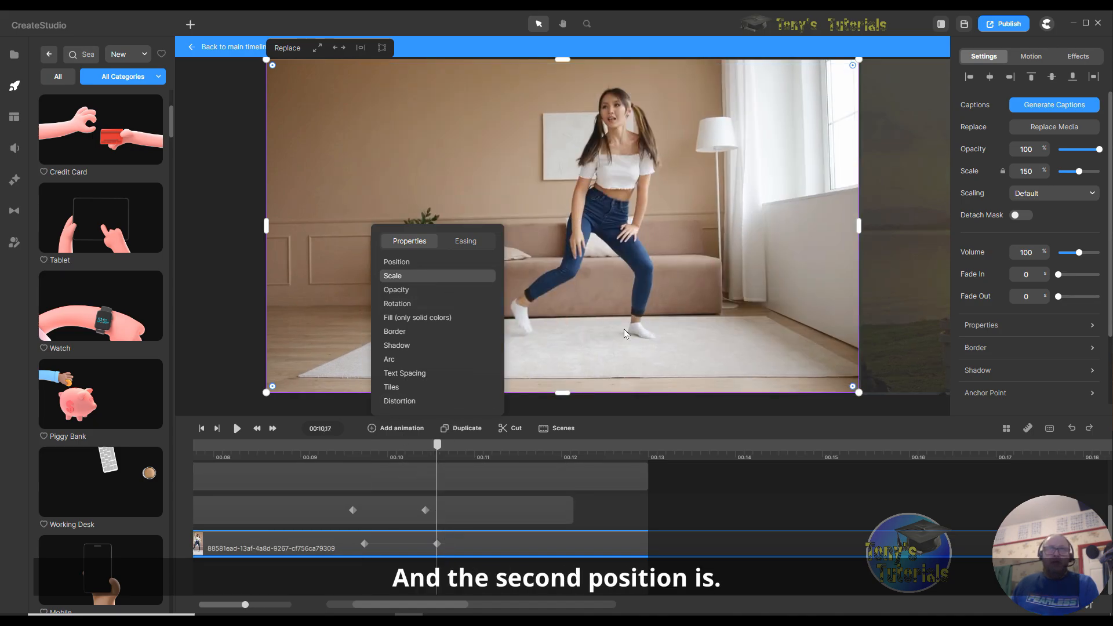
pyautogui.click(437, 545)
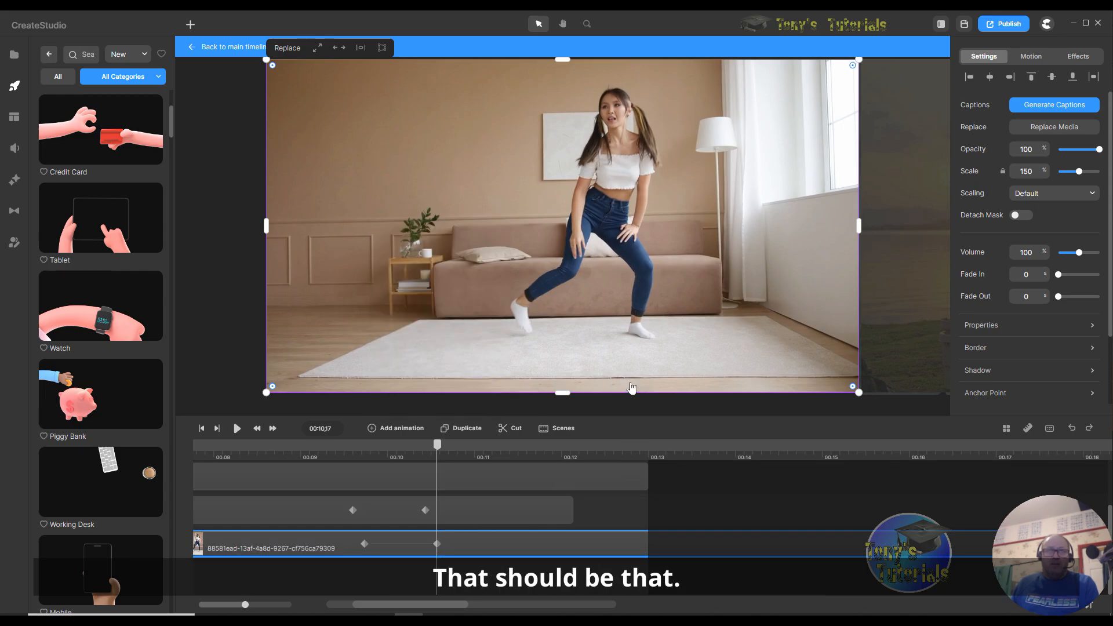
pyautogui.click(366, 543)
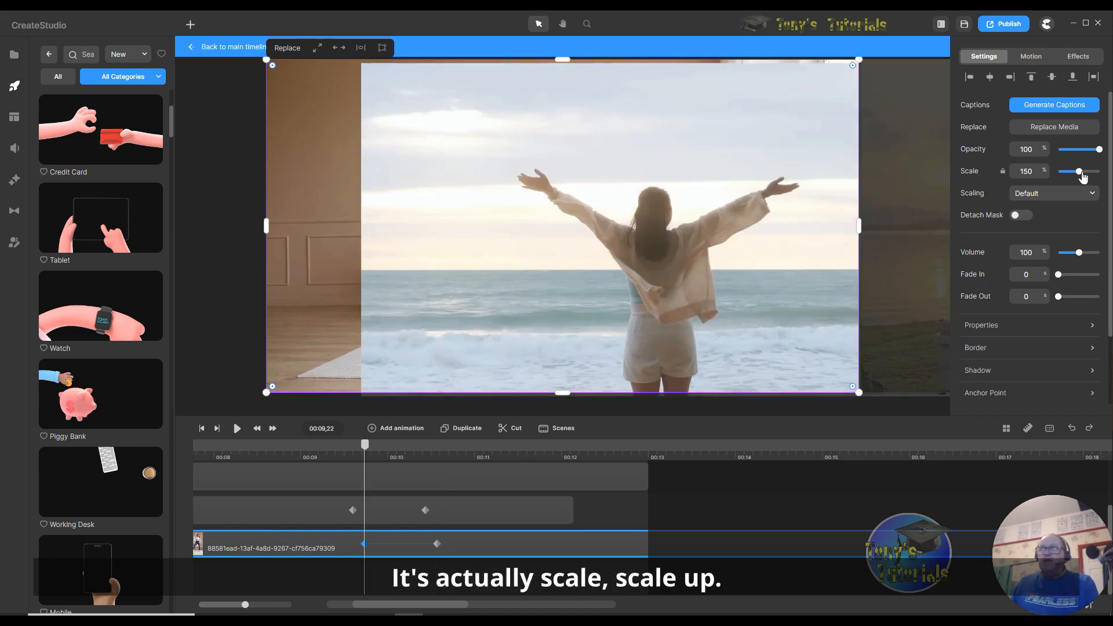
pyautogui.moveTo(1081, 171); pyautogui.dragTo(1099, 172)
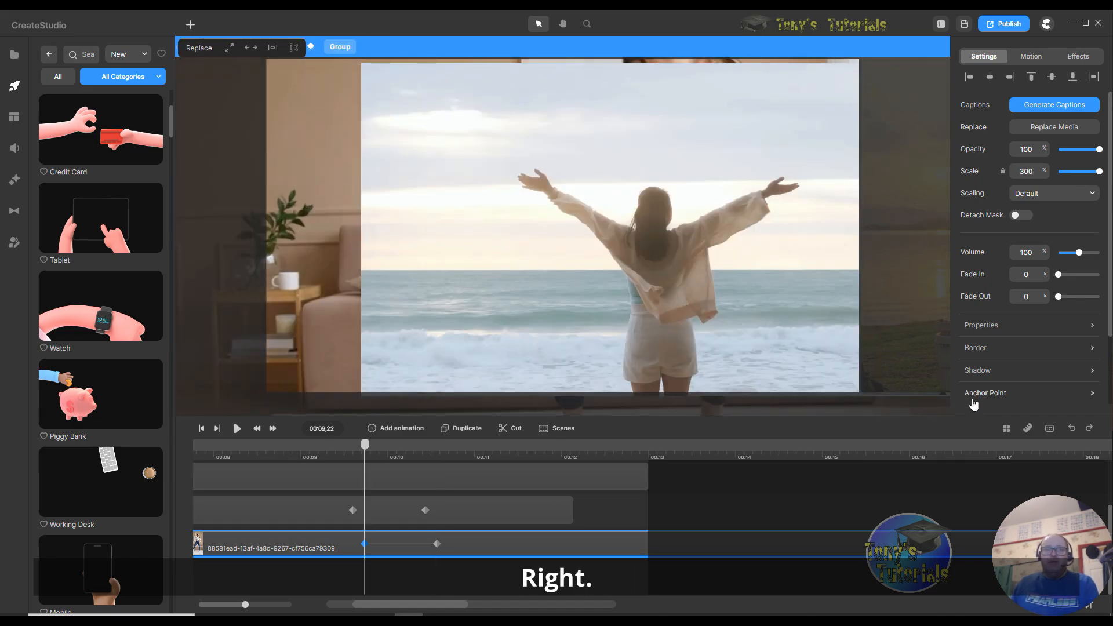
# Return to the main timeline and play the whole project from the beginning to check the swipes.
pyautogui.moveTo(366, 448); pyautogui.dragTo(298, 464)
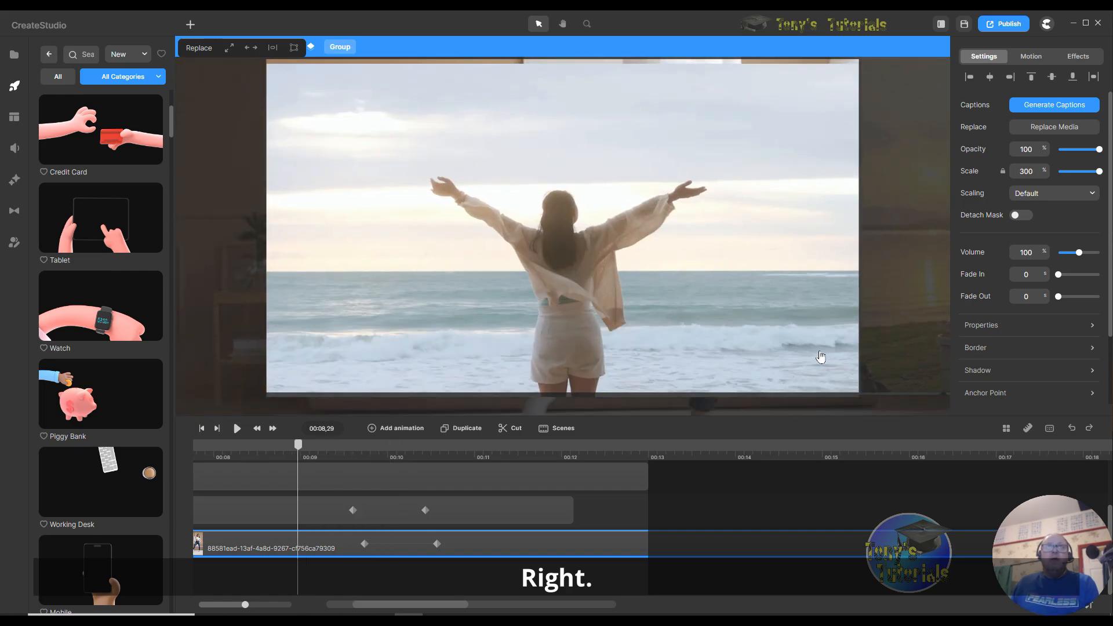
pyautogui.click(388, 39)
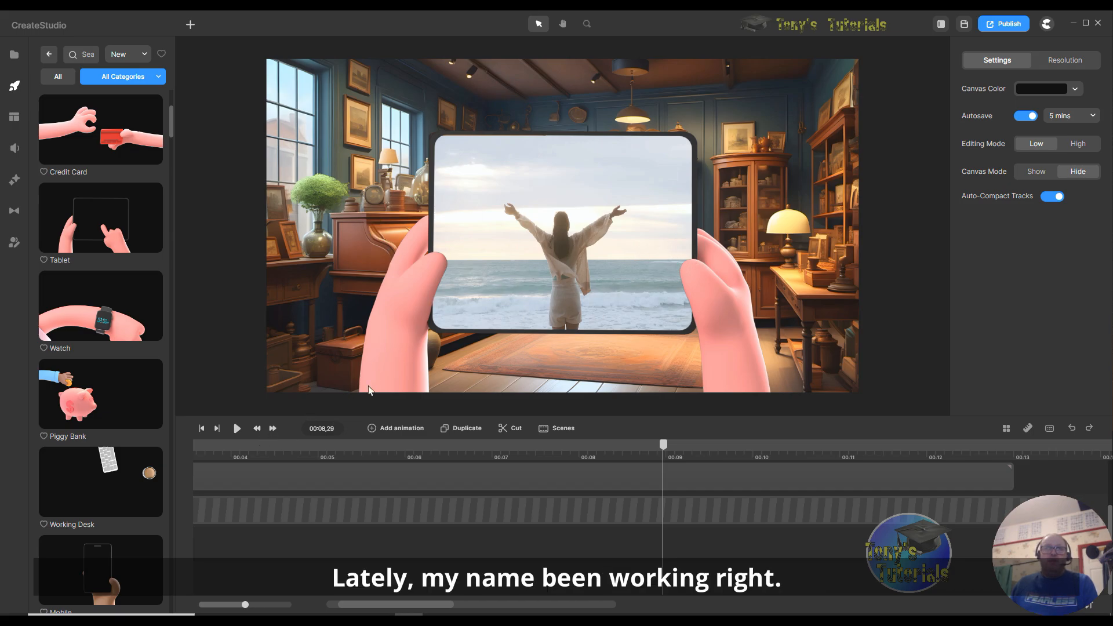
pyautogui.click(202, 429)
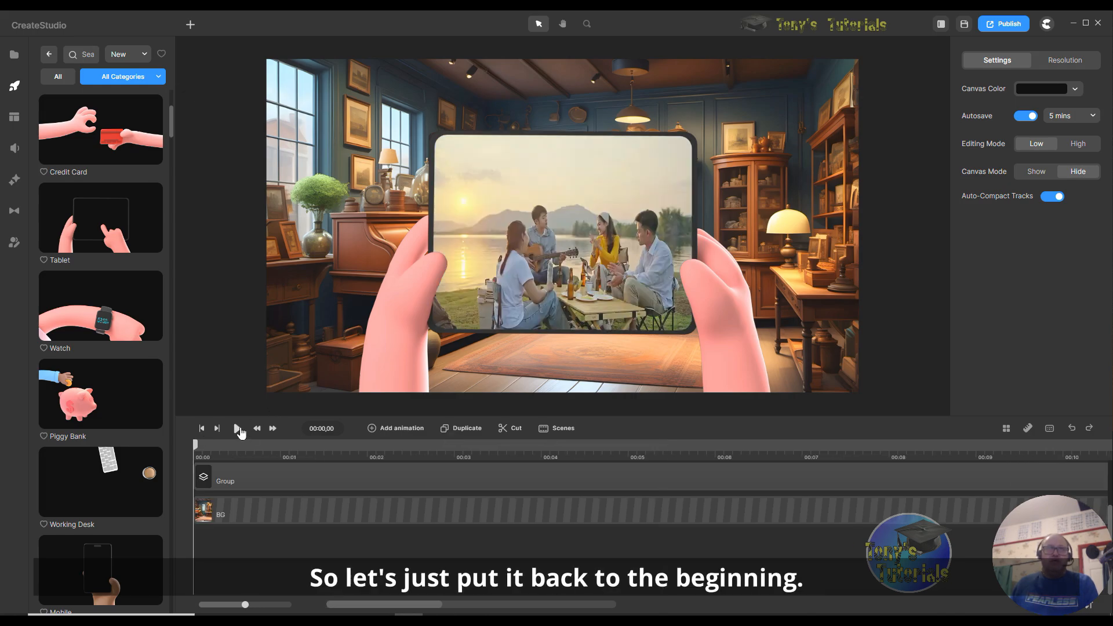
pyautogui.click(237, 429)
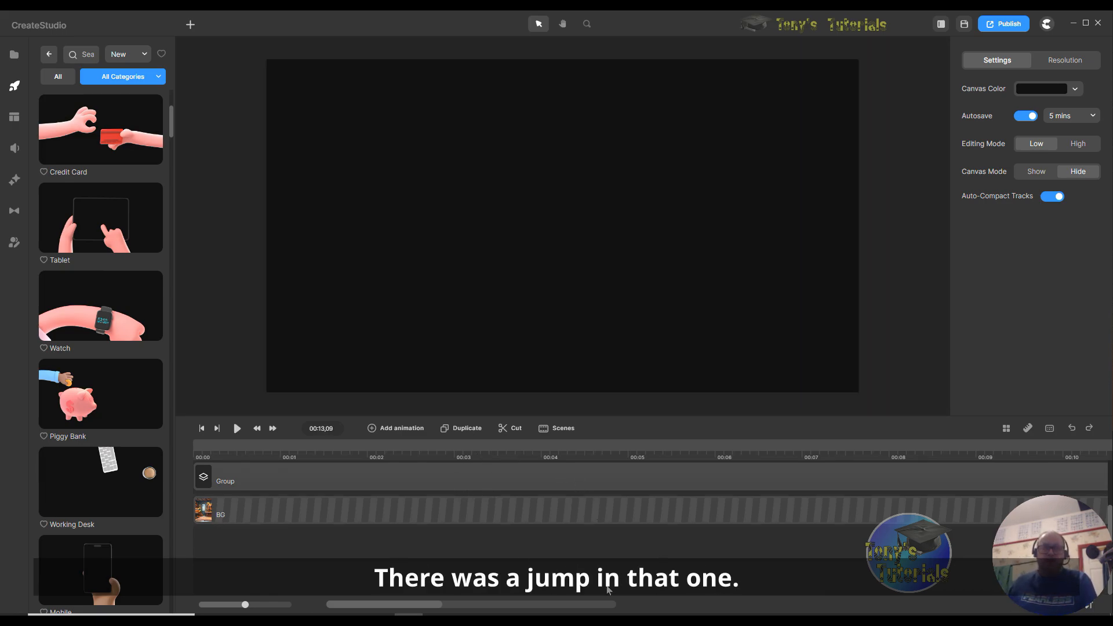
# Scrub through the main timeline to review the swipe transitions again, and return to the start of the project.
pyautogui.click(475, 447)
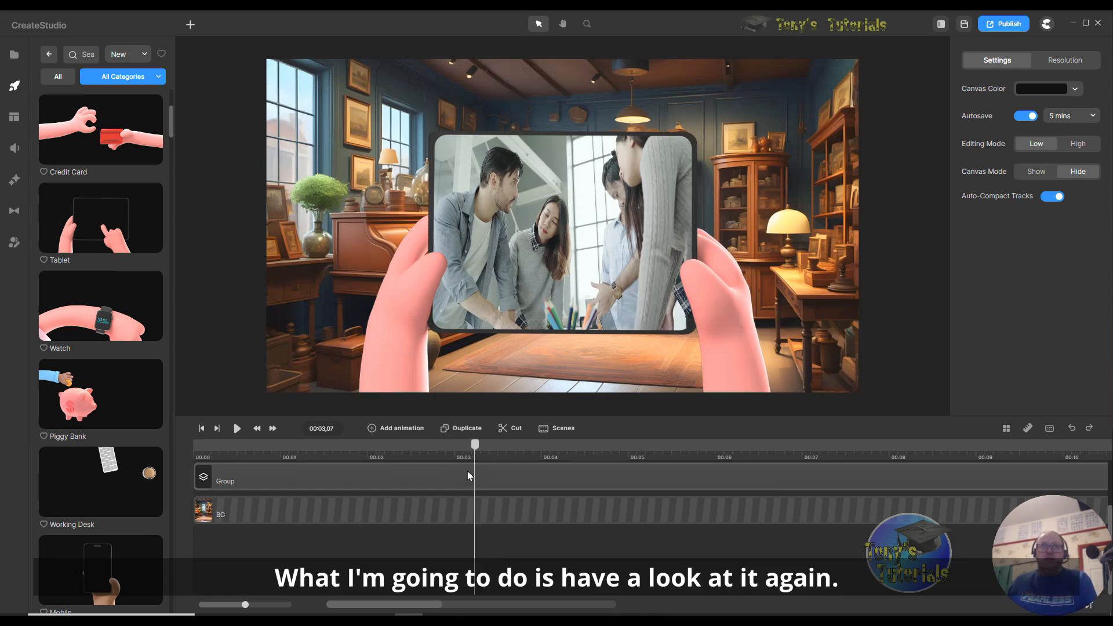
pyautogui.moveTo(475, 447); pyautogui.dragTo(870, 489)
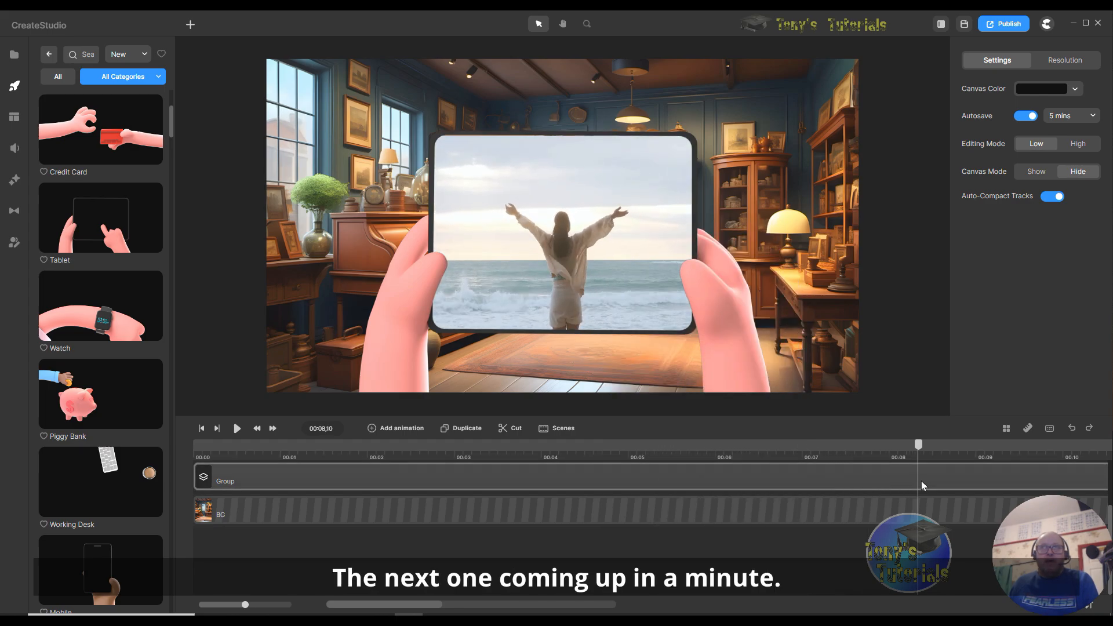
pyautogui.moveTo(978, 477); pyautogui.dragTo(1, 442)
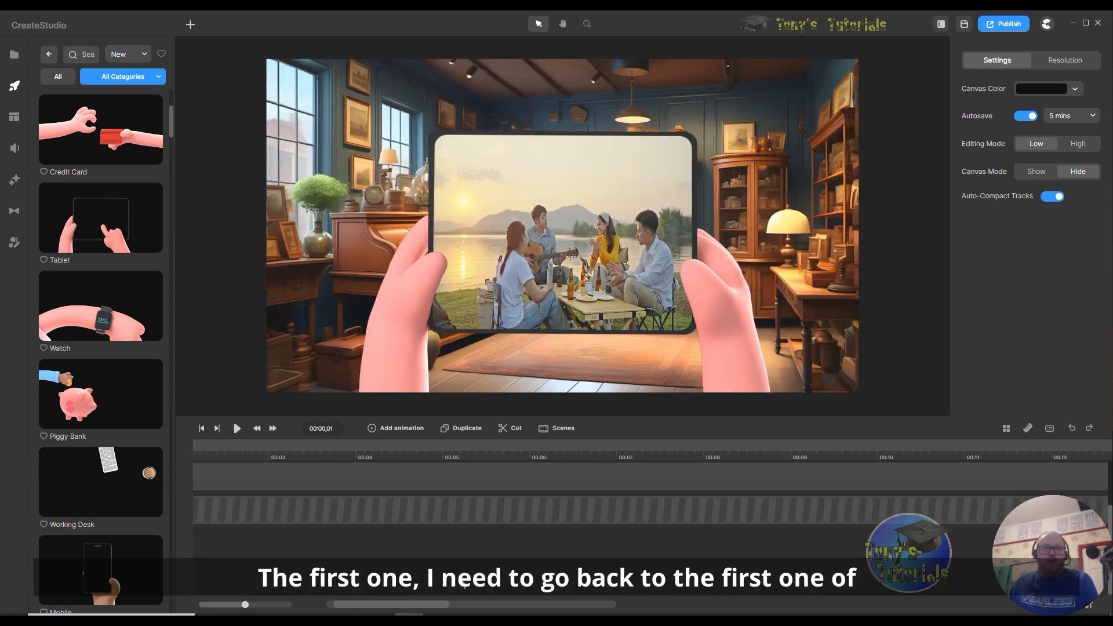
pyautogui.moveTo(389, 602); pyautogui.dragTo(367, 603)
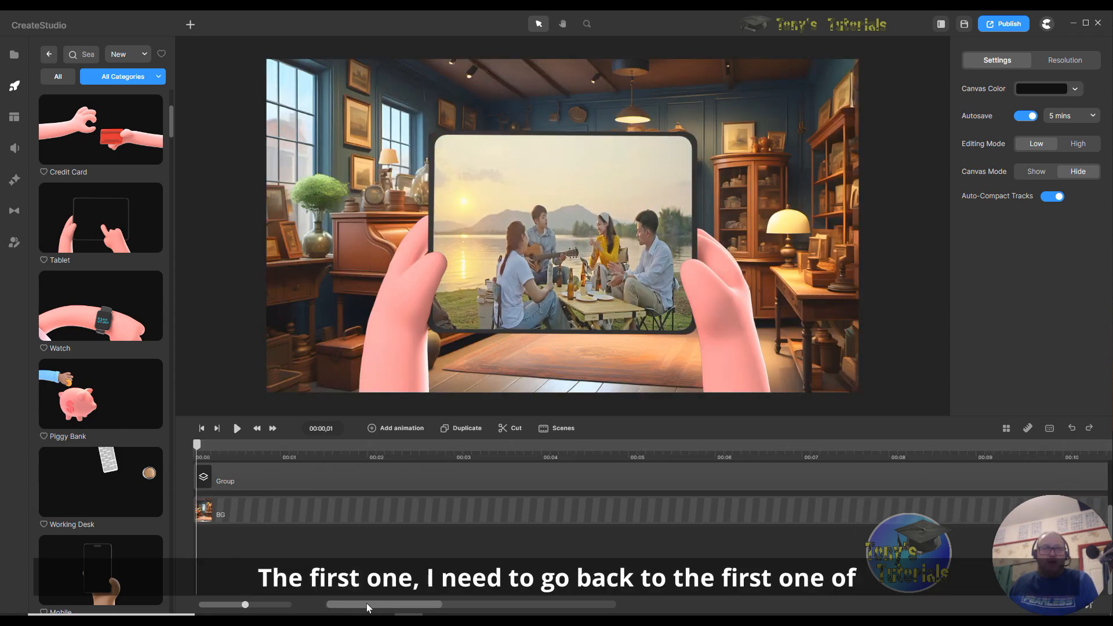
# Open the video group, select the picnic video, and look through the stacked tracks to confirm it is the first clip.
pyautogui.click(231, 486)
pyautogui.doubleClick(232, 486)
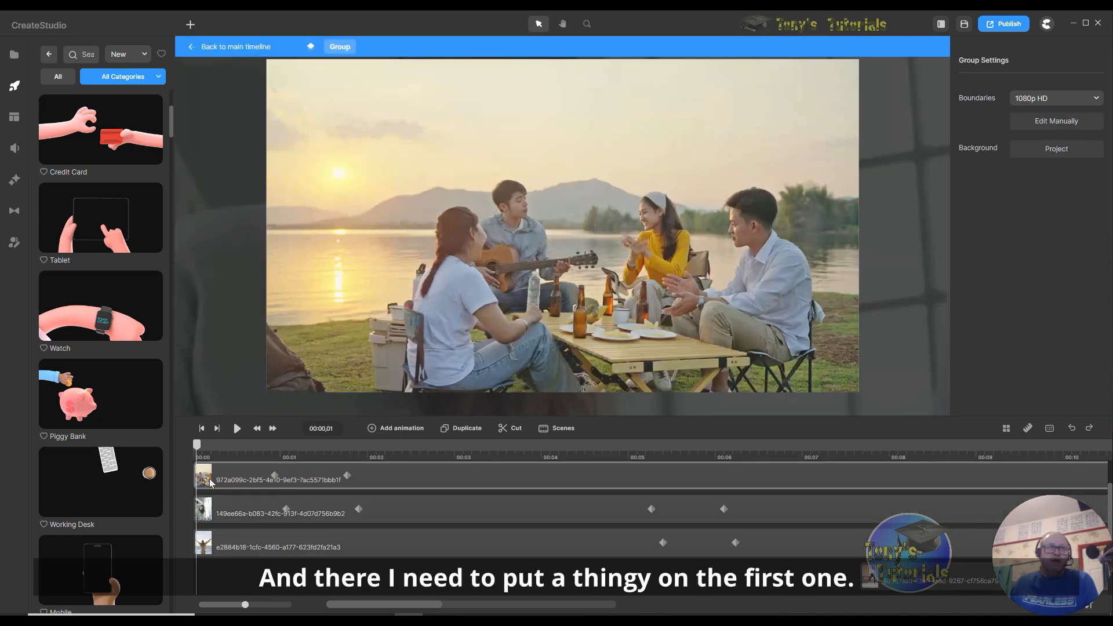
pyautogui.click(850, 475)
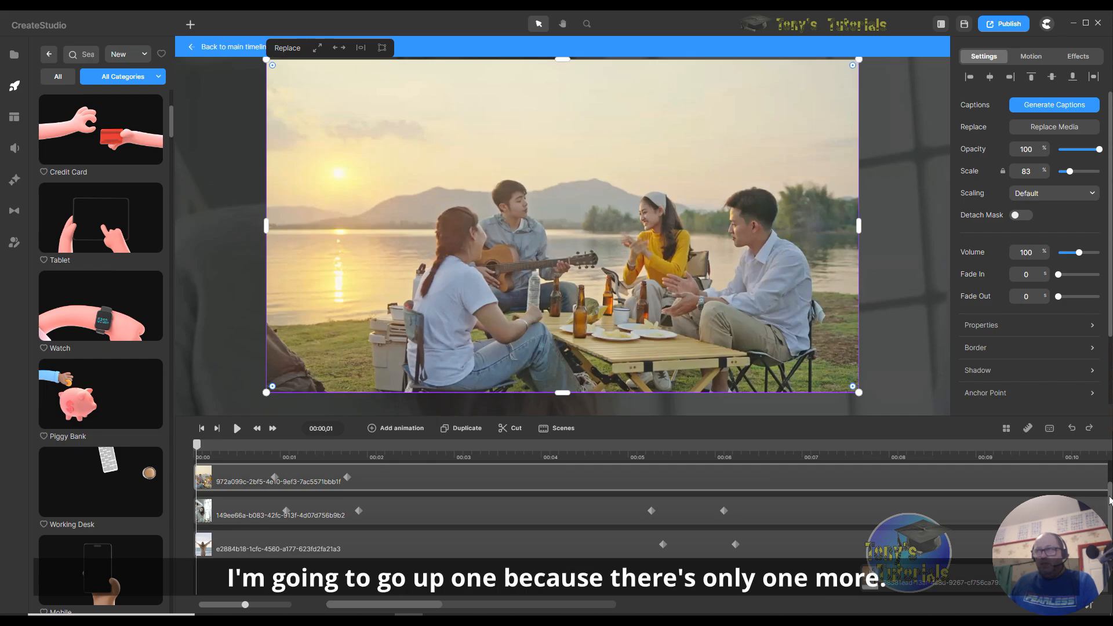
pyautogui.scroll(1, 1109, 500)
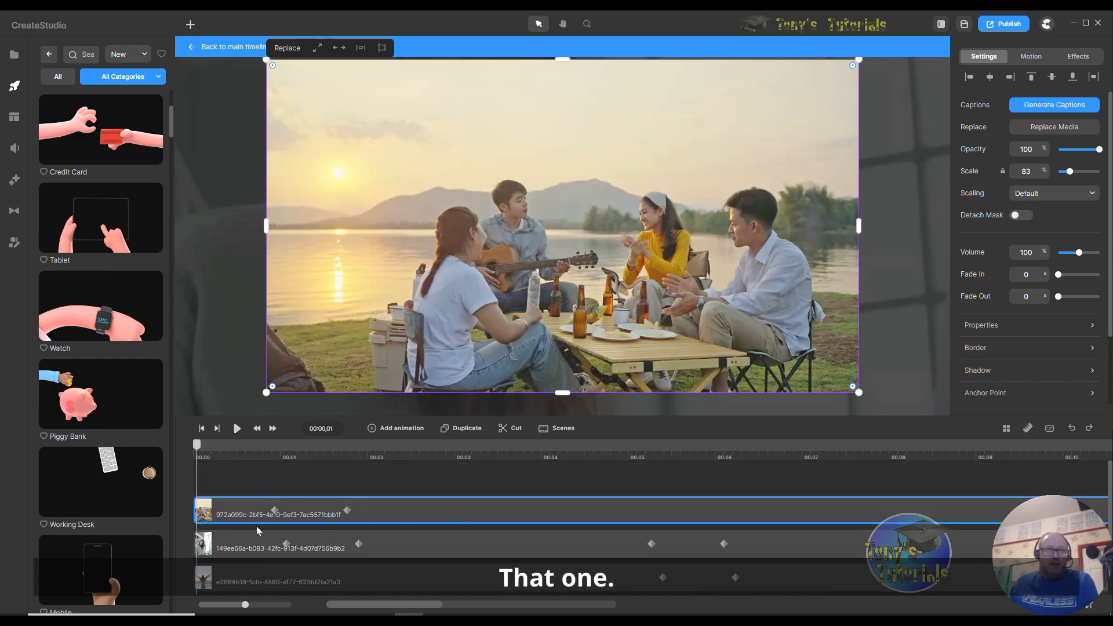
pyautogui.scroll(-2, 336, 536)
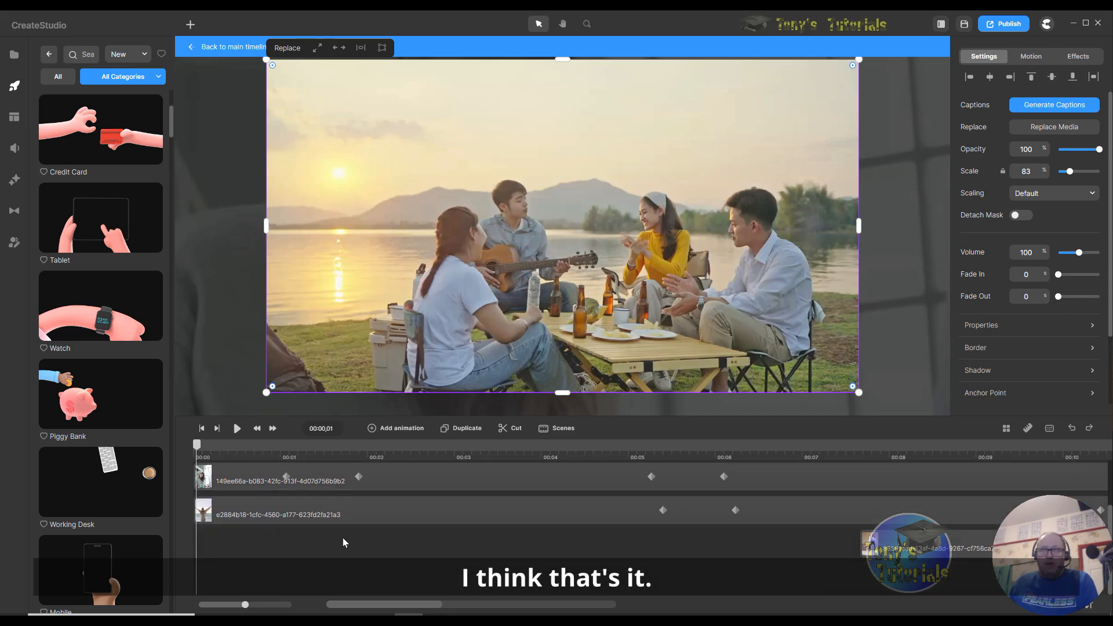
pyautogui.scroll(2, 342, 537)
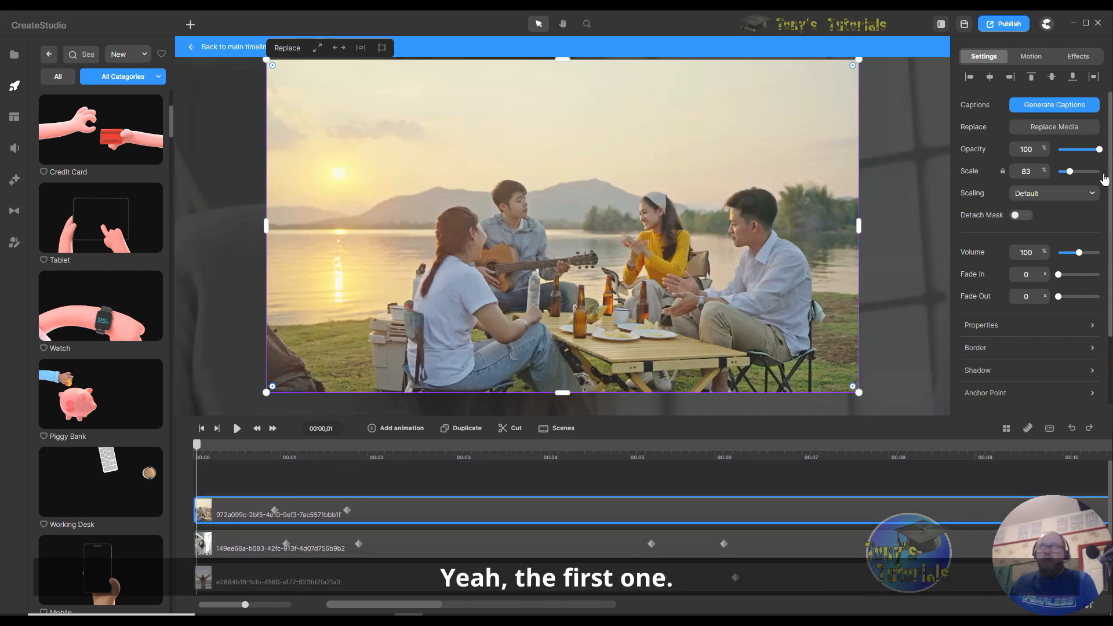
# Add a Scale Down in-motion to the picnic video and shorten it to end at about 00:00,12.
pyautogui.click(1034, 57)
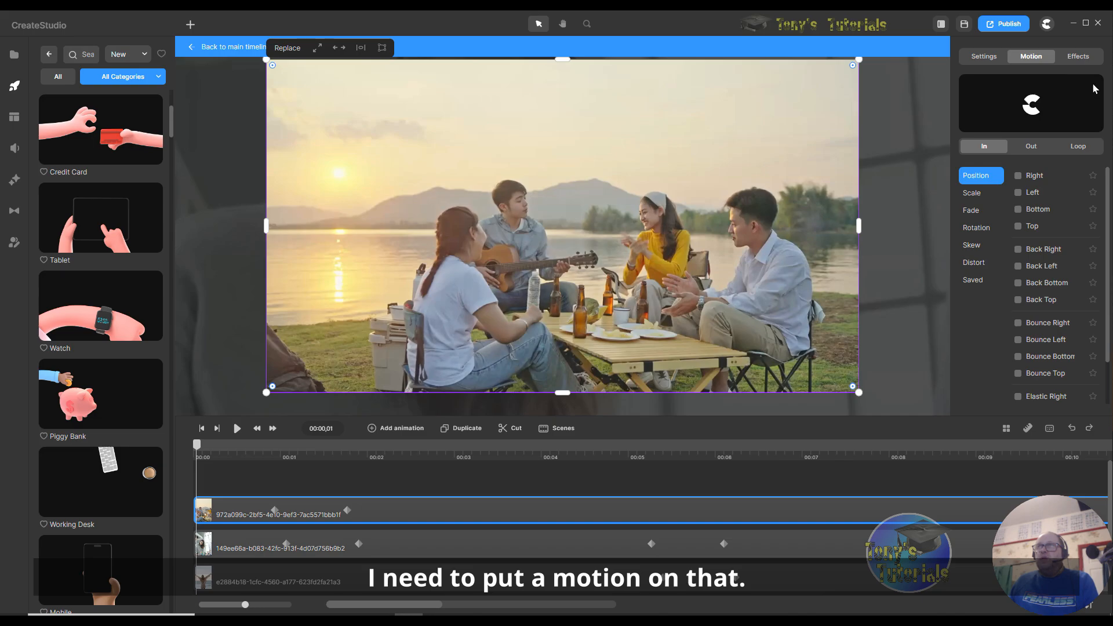
pyautogui.click(973, 197)
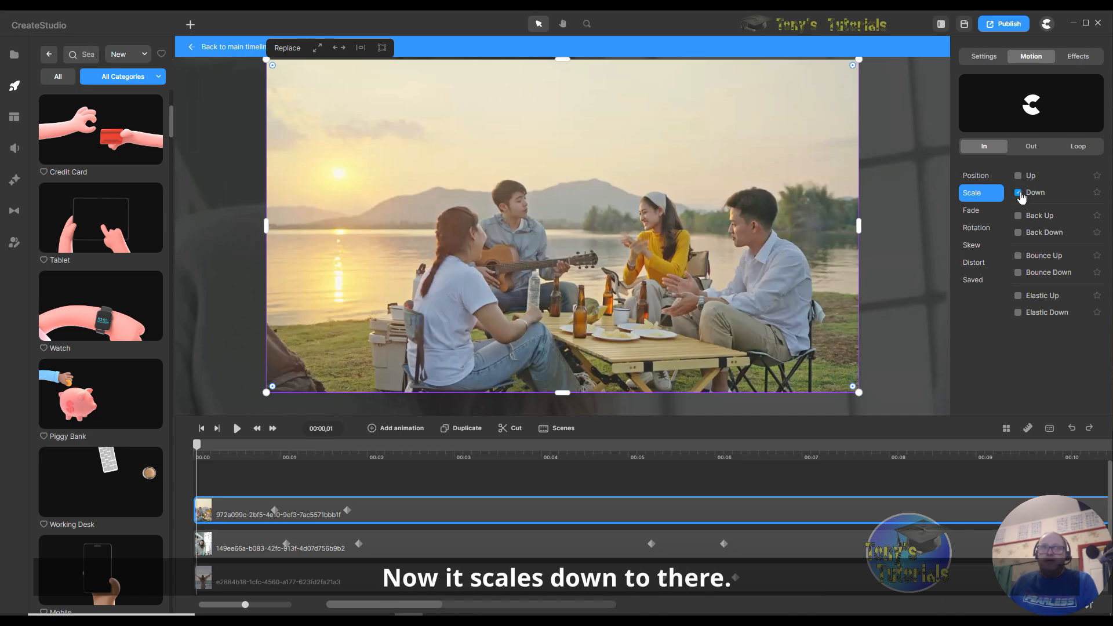
pyautogui.click(1019, 193)
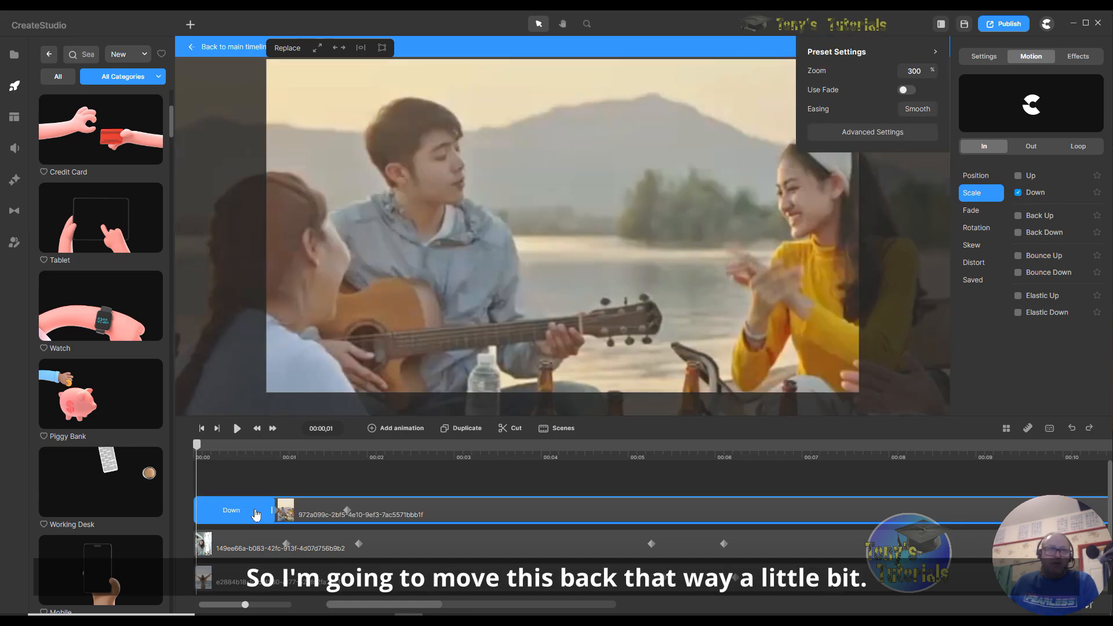
pyautogui.moveTo(273, 510); pyautogui.dragTo(227, 508)
pyautogui.click(404, 482)
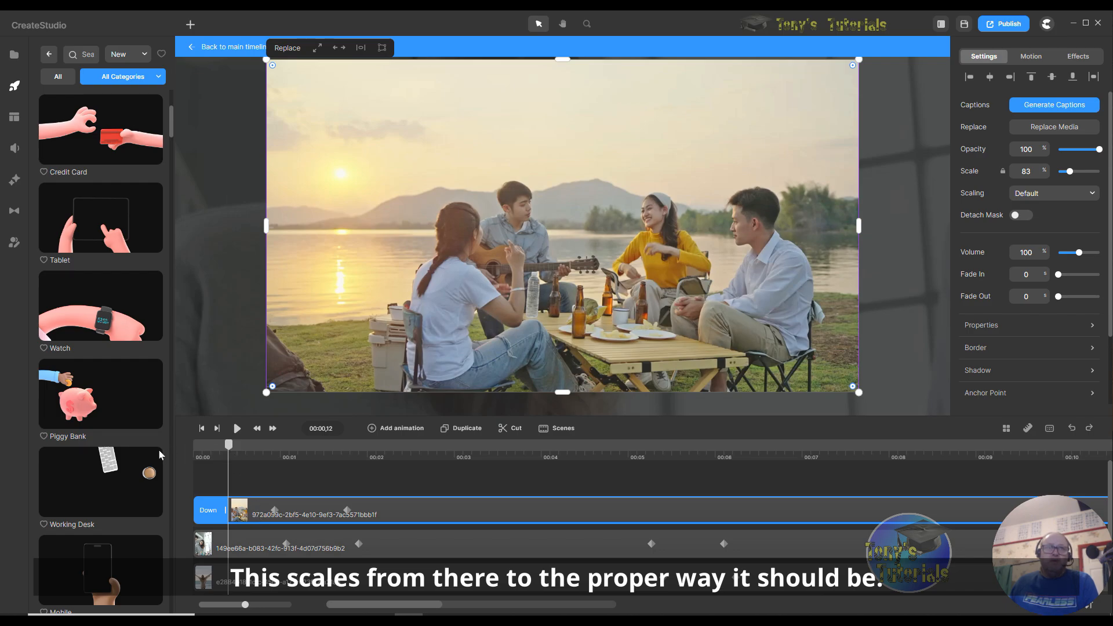
# Play the group from the beginning to check the picnic video's scale-in motion, and return to the start.
pyautogui.click(200, 458)
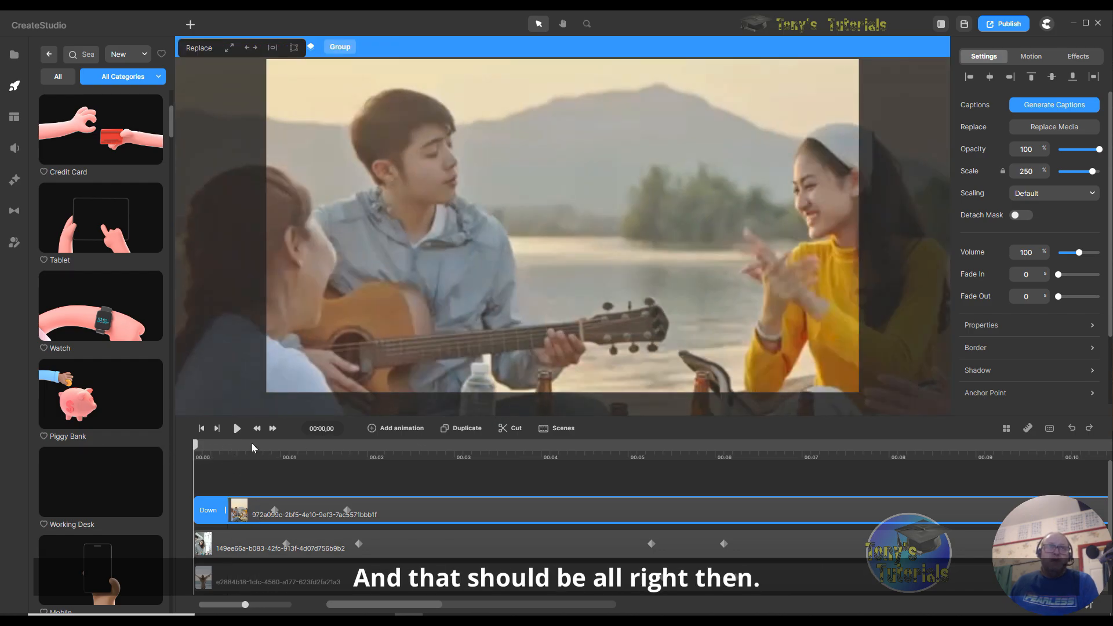
pyautogui.press('space')
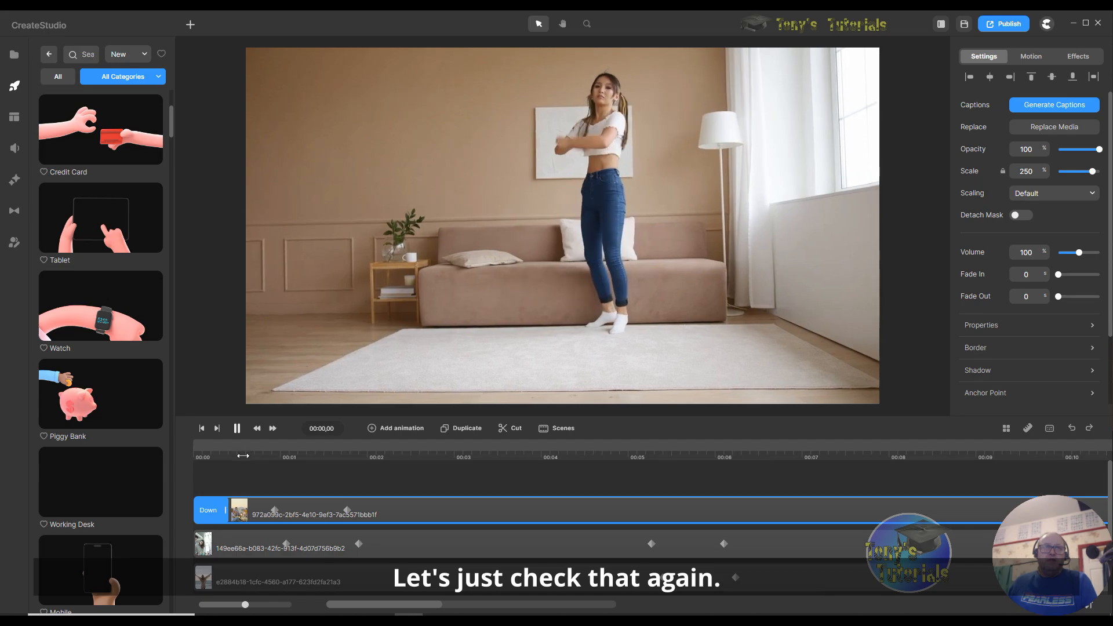
pyautogui.click(203, 429)
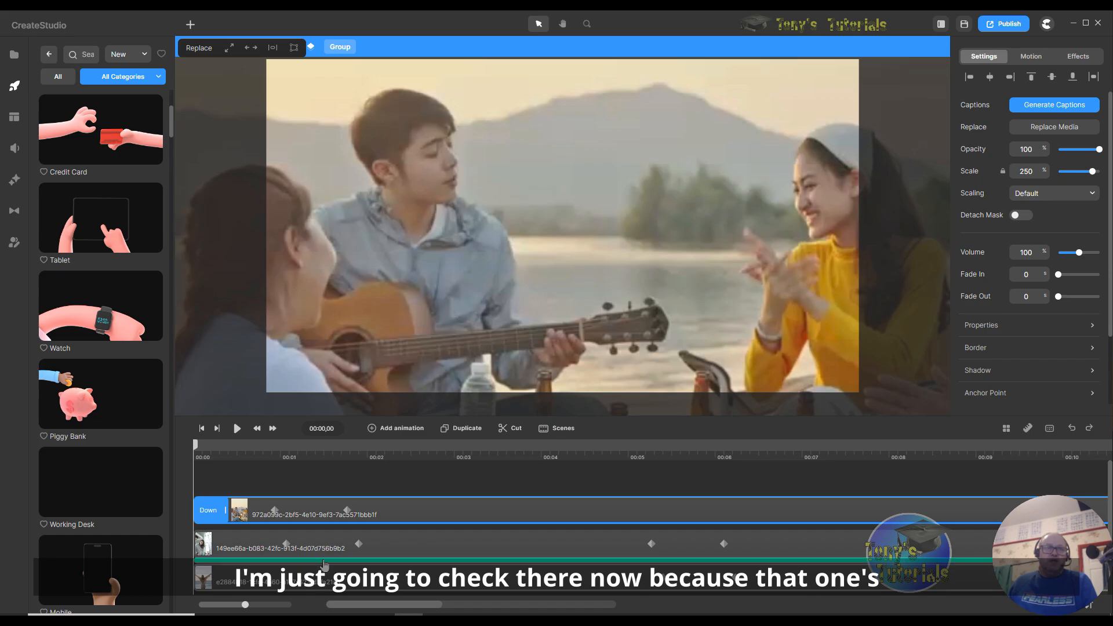
# Move the beach video up at its 00:06,07 keyframe so it fills the canvas from top to bottom edge.
pyautogui.click(433, 534)
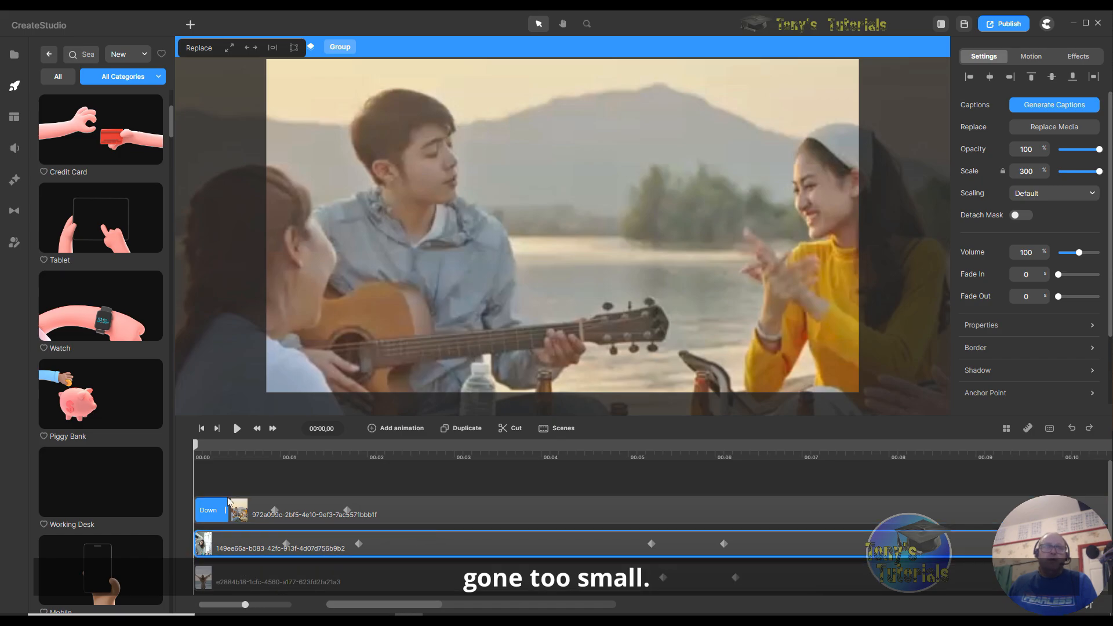
pyautogui.moveTo(196, 444); pyautogui.dragTo(460, 479)
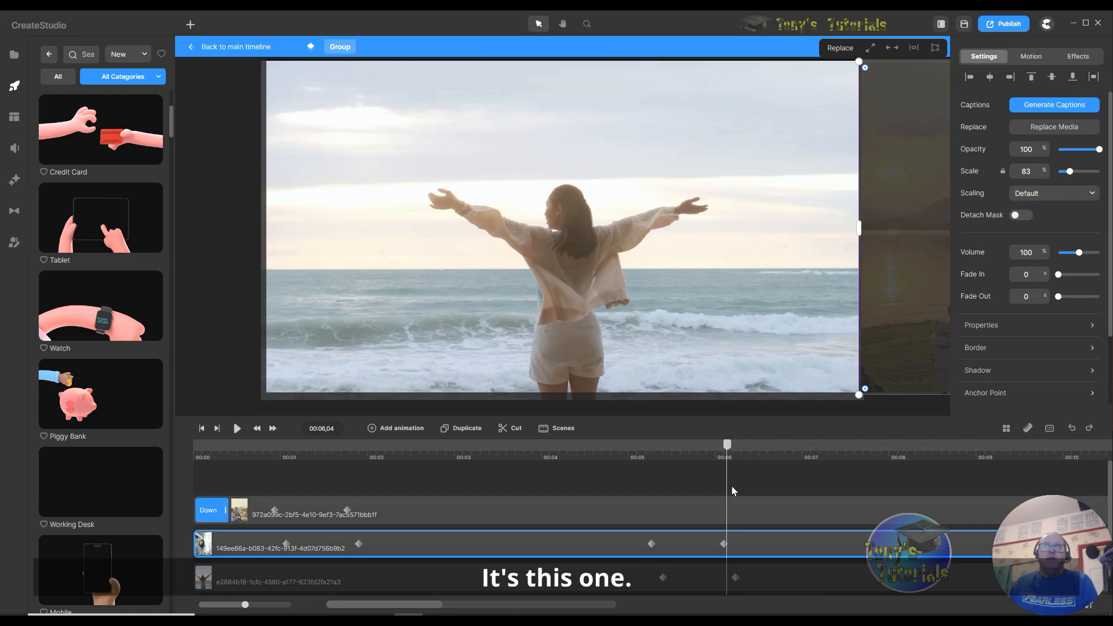
pyautogui.moveTo(781, 489); pyautogui.dragTo(726, 488)
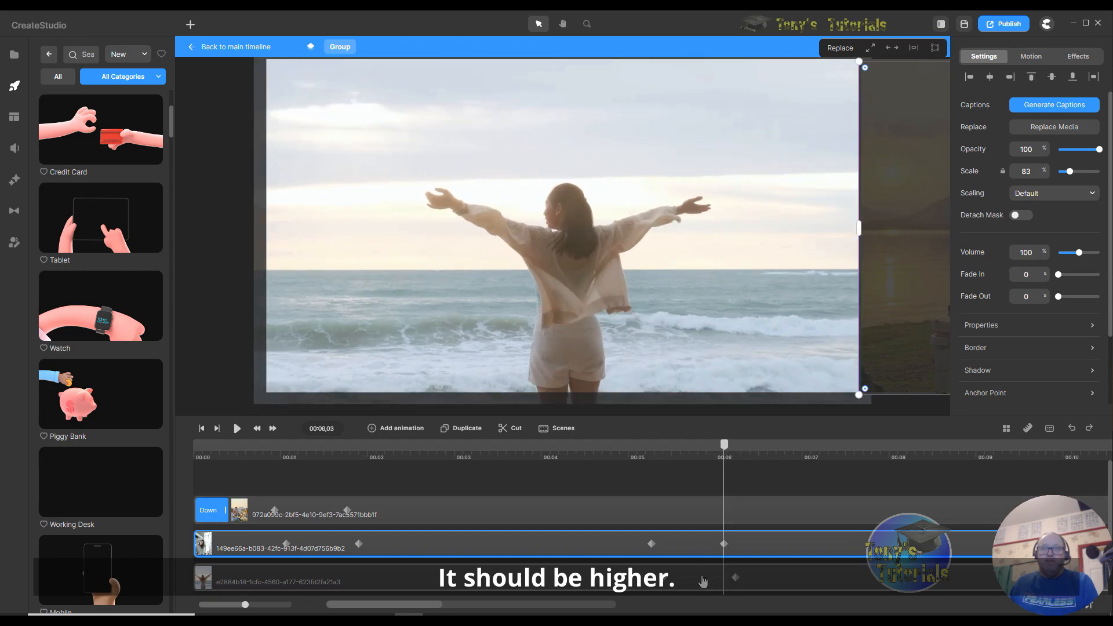
pyautogui.click(735, 579)
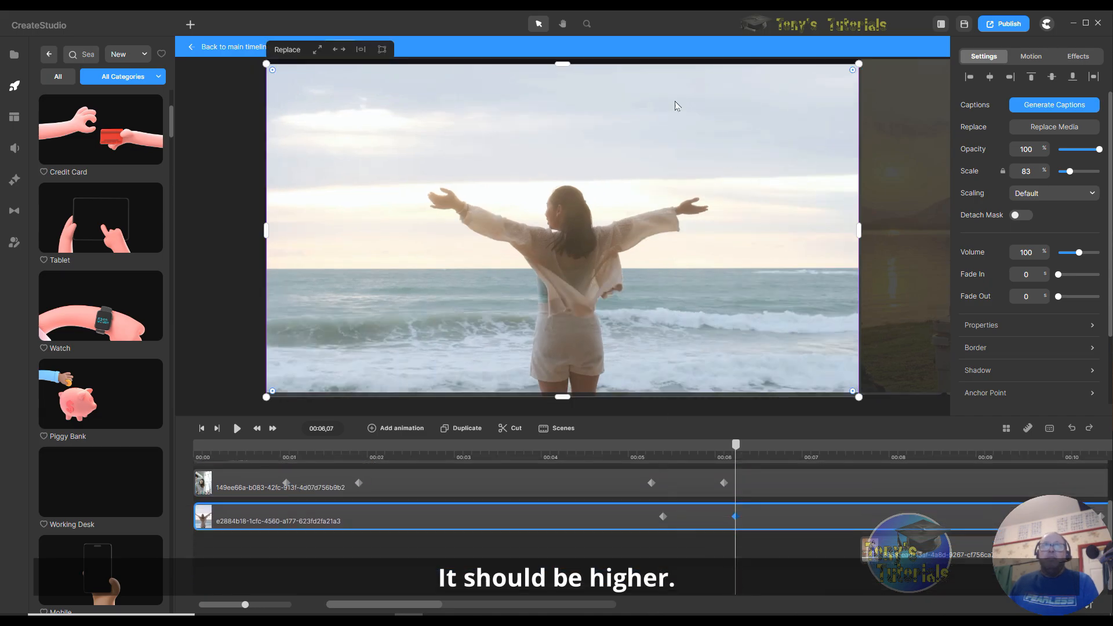
pyautogui.moveTo(563, 66); pyautogui.dragTo(566, 58)
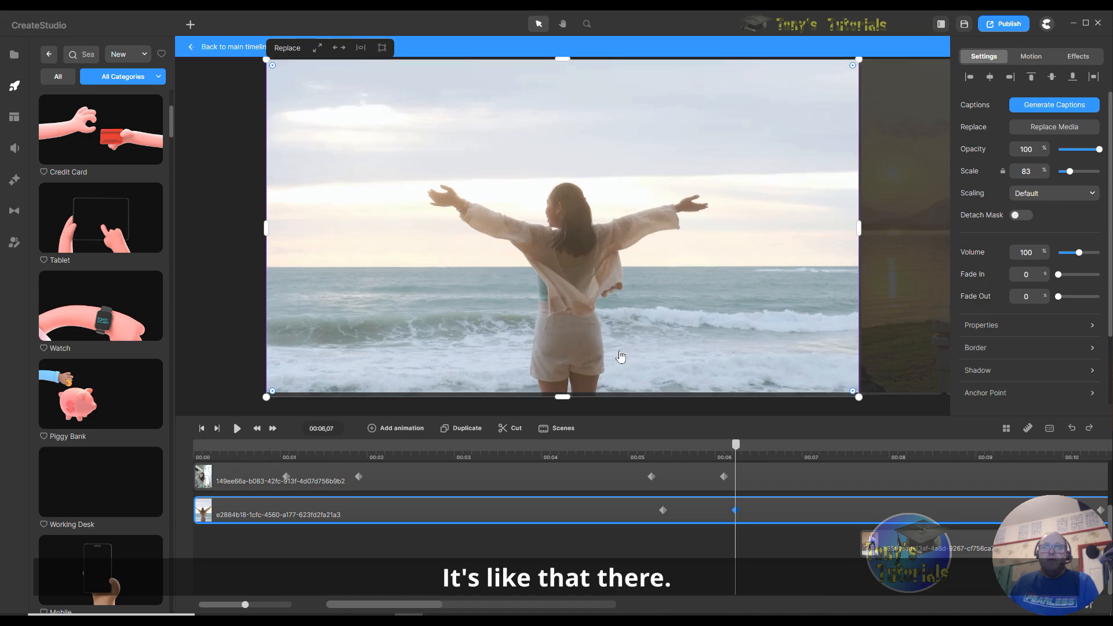
pyautogui.moveTo(563, 393); pyautogui.dragTo(563, 389)
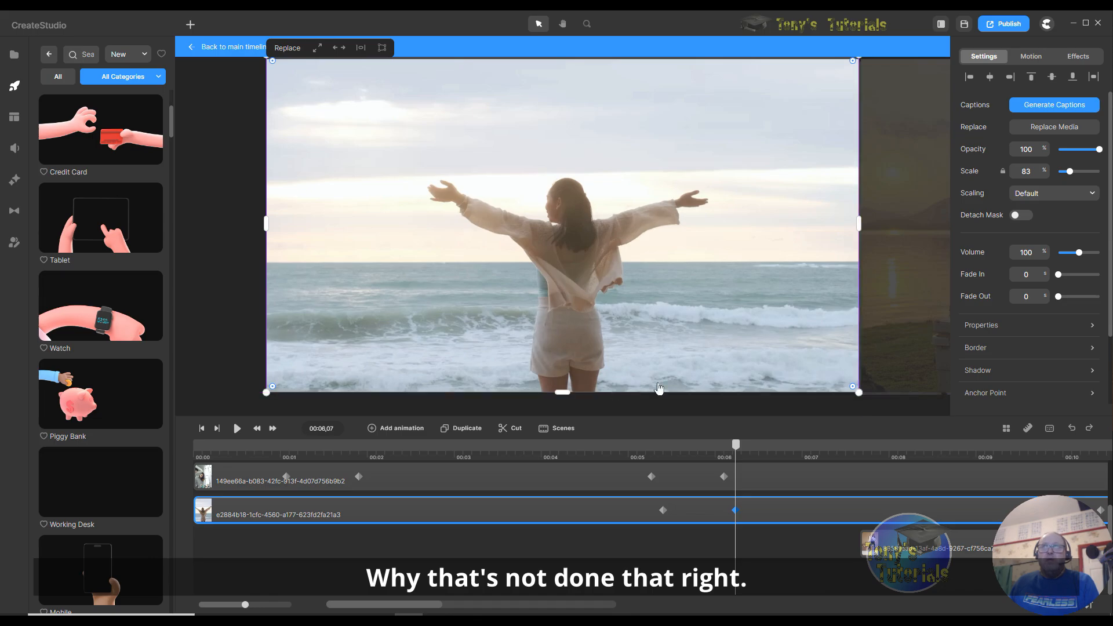
# Play the group from the start again to check the beach video's corrected position, and rewind to the beginning.
pyautogui.moveTo(738, 445); pyautogui.dragTo(24, 452)
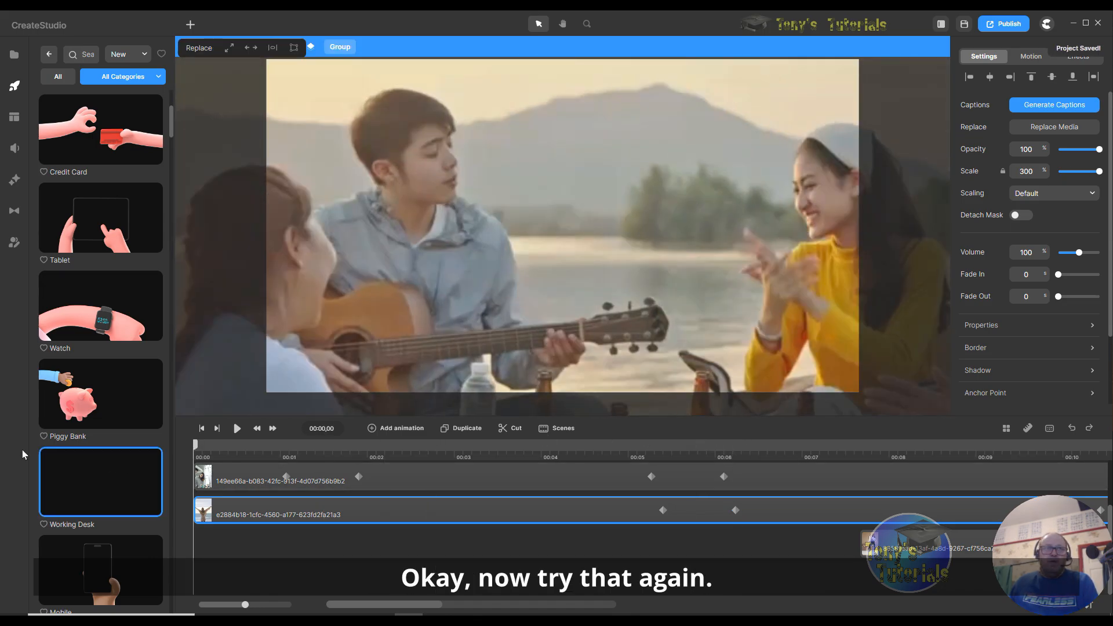
pyautogui.click(236, 428)
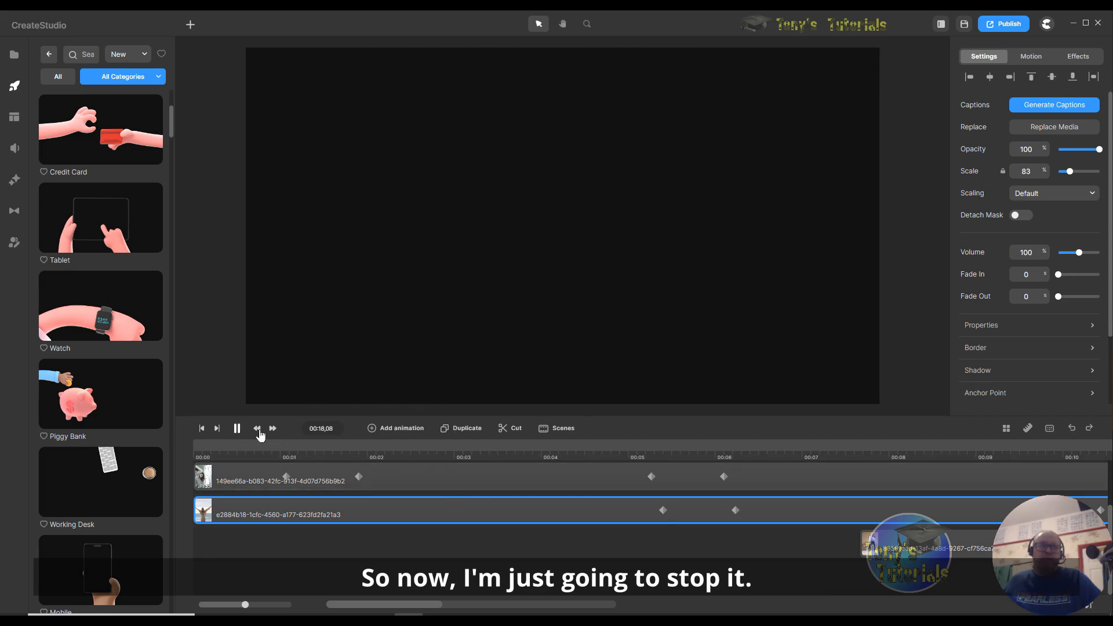
pyautogui.click(237, 427)
pyautogui.click(201, 428)
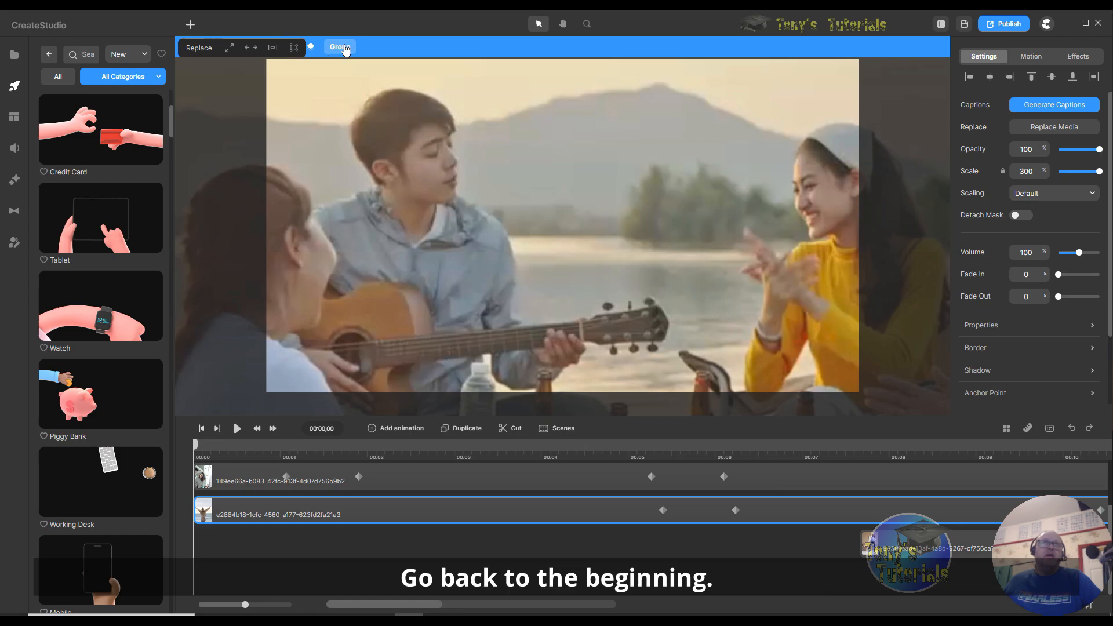
# Leave the group for the main timeline and play the whole project from the start.
pyautogui.click(370, 49)
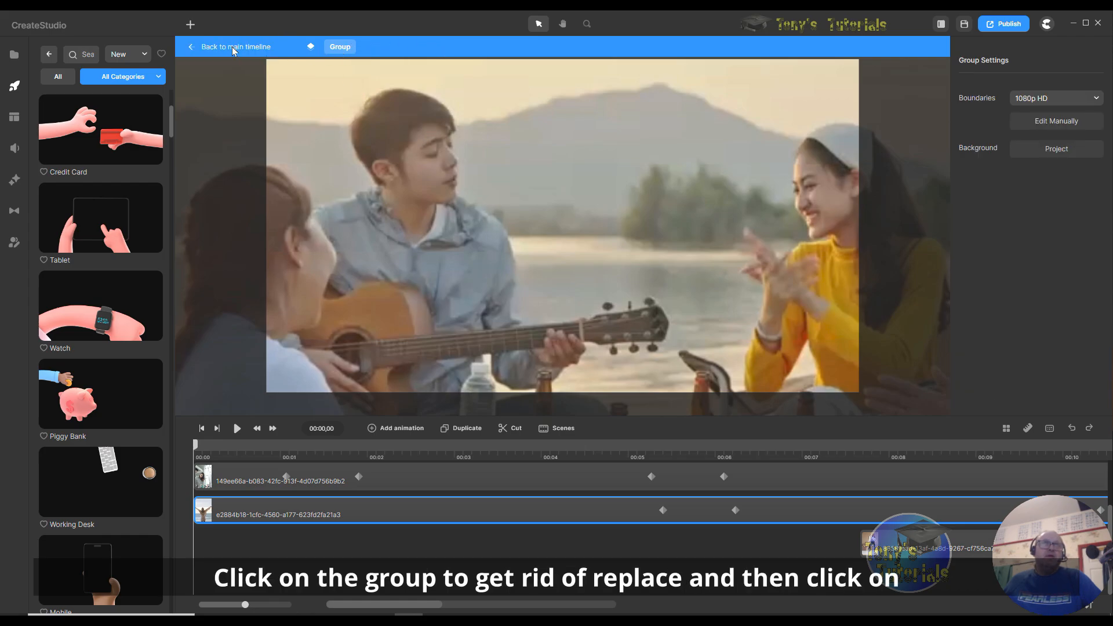
pyautogui.click(232, 46)
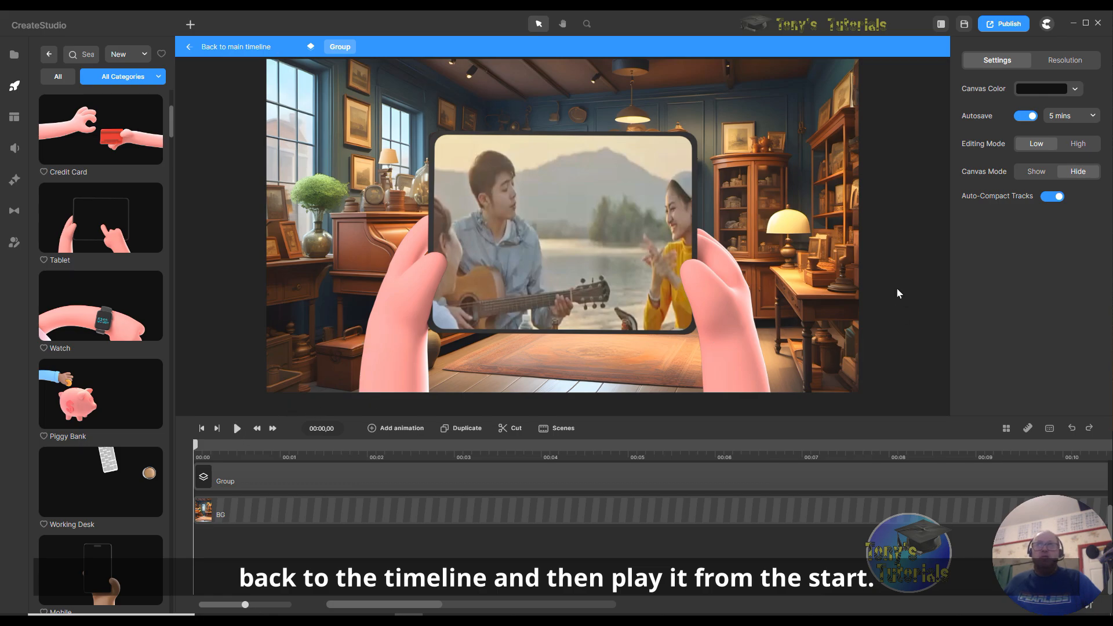
pyautogui.press('space')
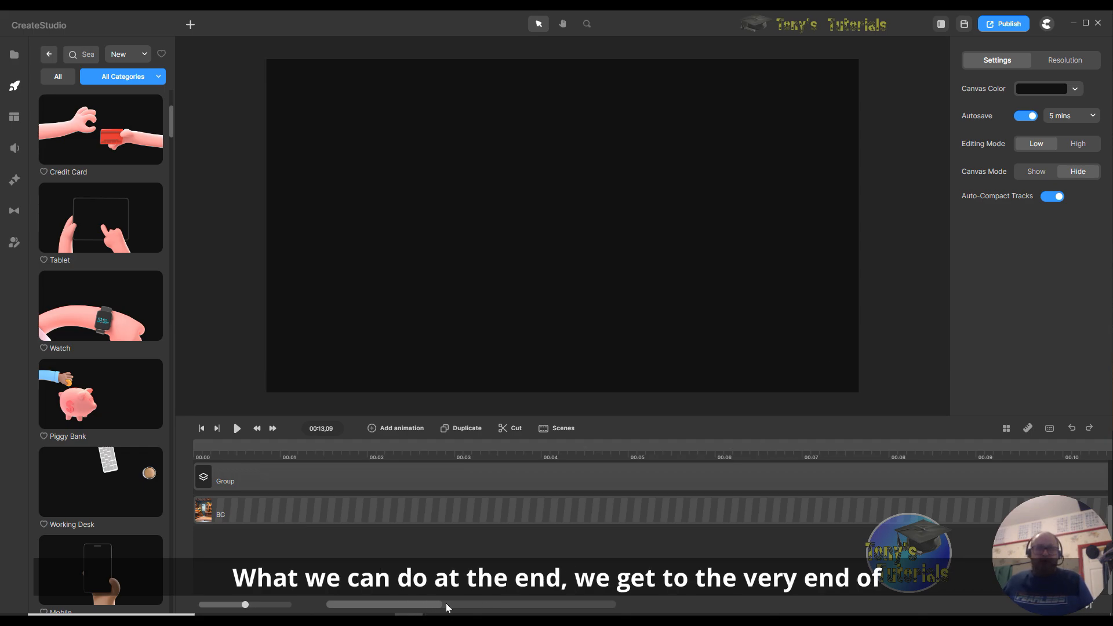
# Unlock the Antiques background track at the end of the main timeline.
pyautogui.click(500, 604)
pyautogui.moveTo(434, 603); pyautogui.dragTo(450, 603)
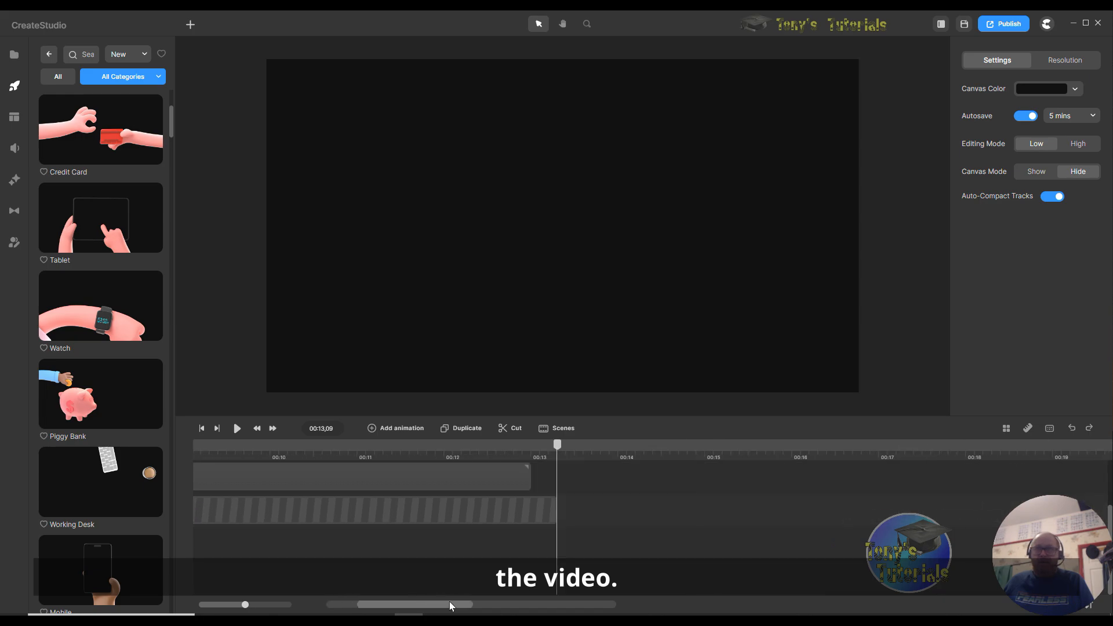
pyautogui.scroll(2, 806, 500)
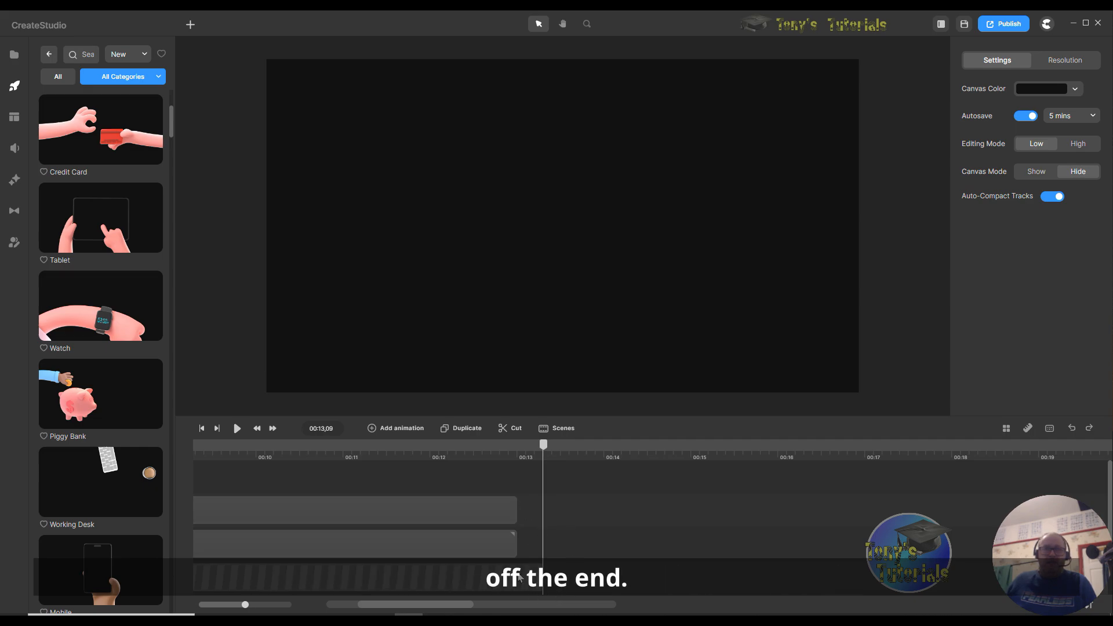
pyautogui.rightClick(498, 583)
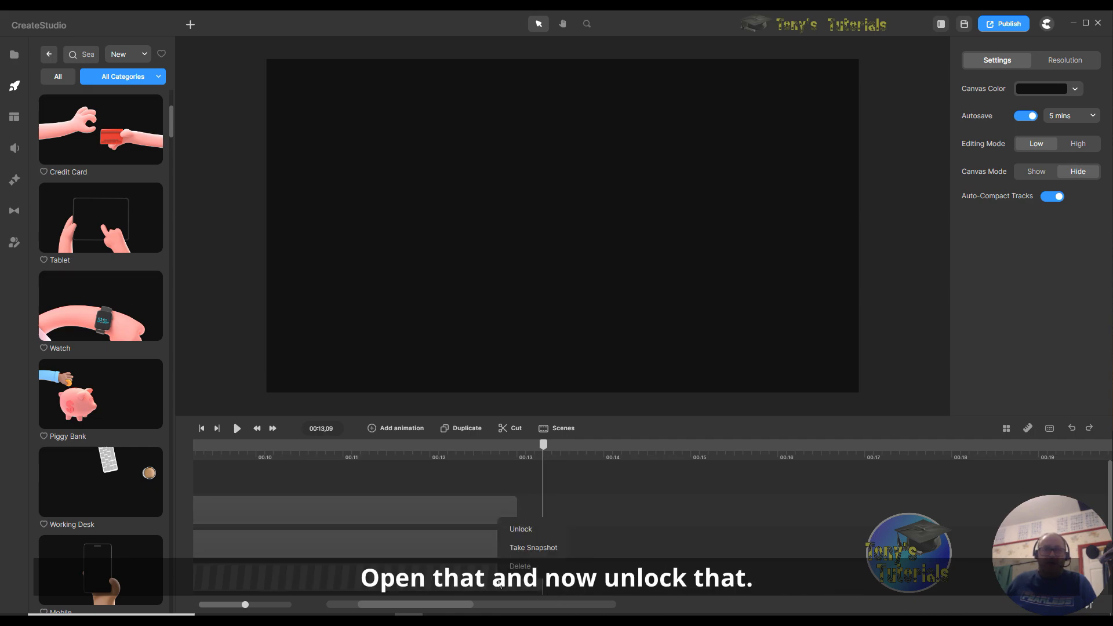
pyautogui.click(535, 539)
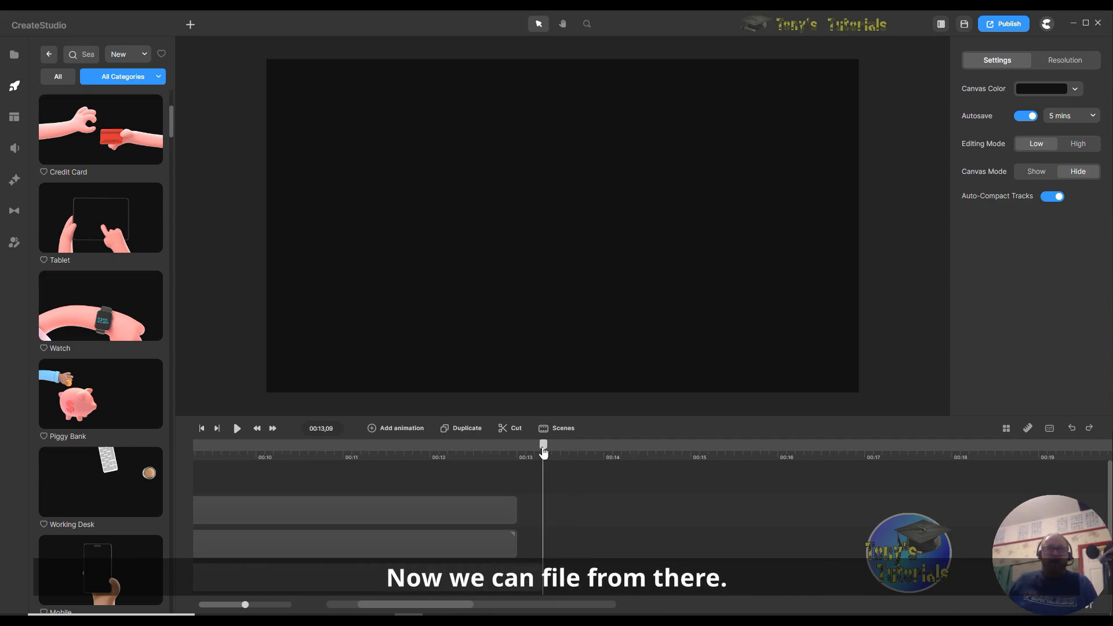
# Add a Fade Out motion to the tablet hands clip, shortened to about its last half second, with the playhead at 00:12,21.
pyautogui.moveTo(543, 449); pyautogui.dragTo(483, 450)
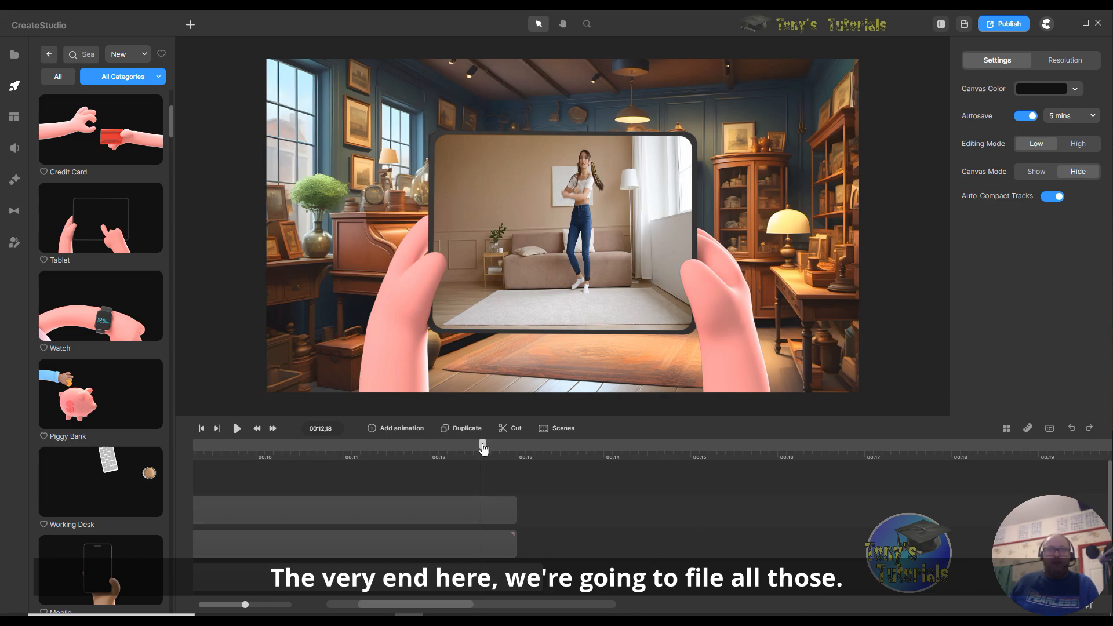
pyautogui.moveTo(482, 446); pyautogui.dragTo(490, 450)
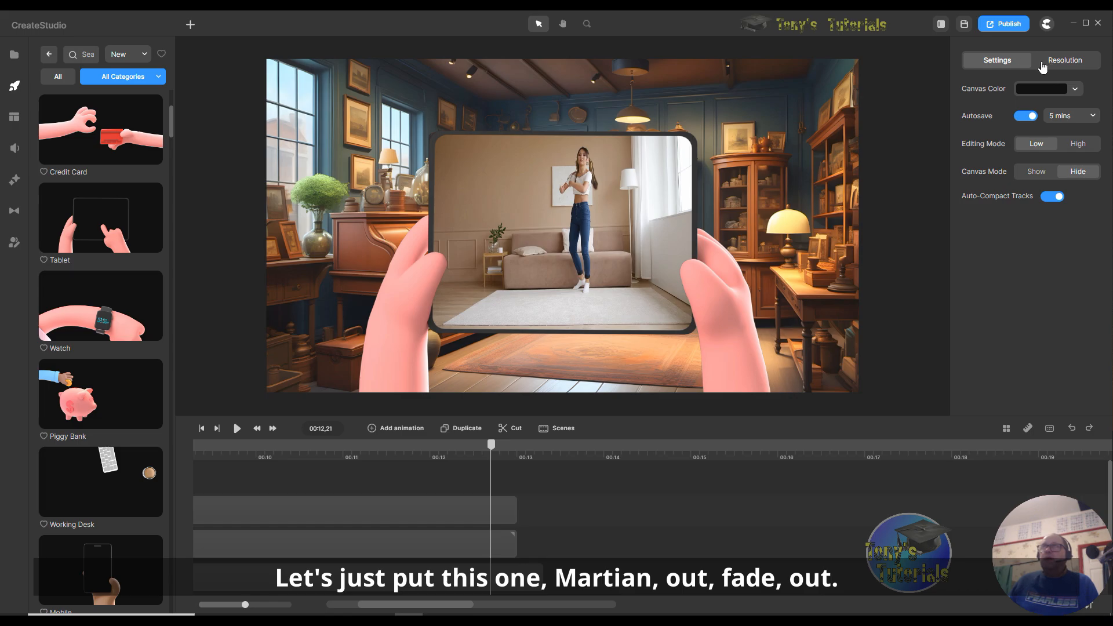
pyautogui.click(478, 504)
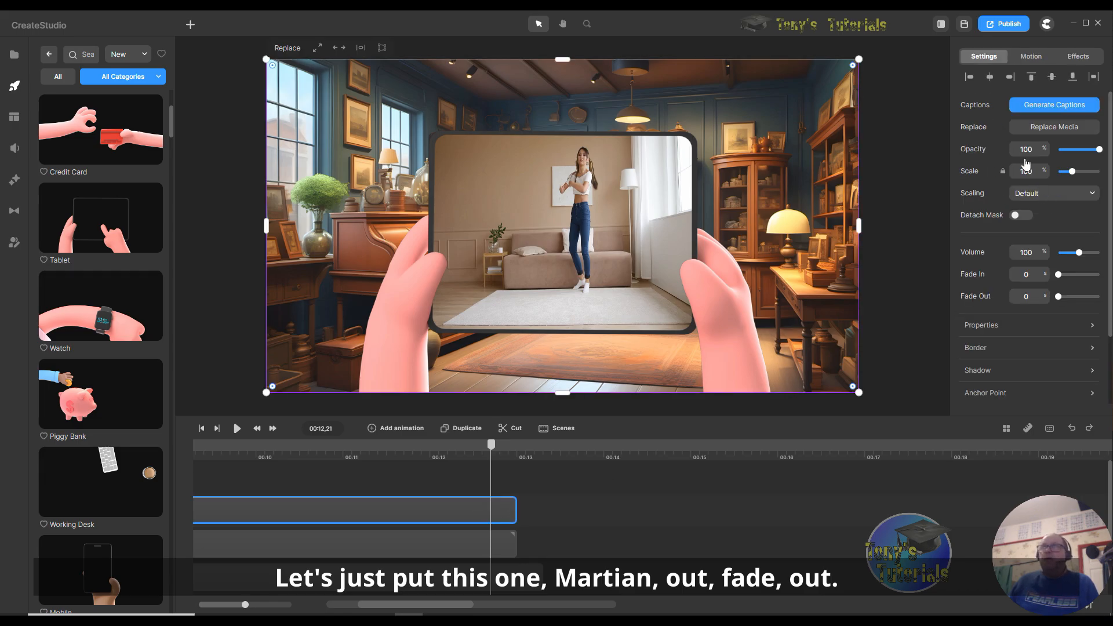
pyautogui.click(1038, 62)
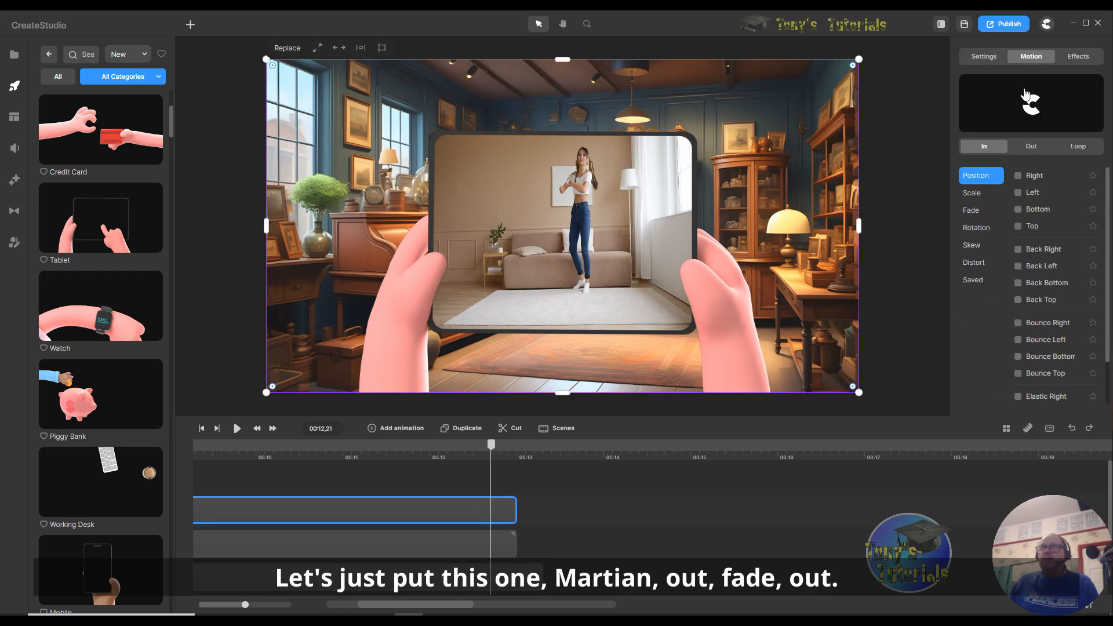
pyautogui.click(1031, 148)
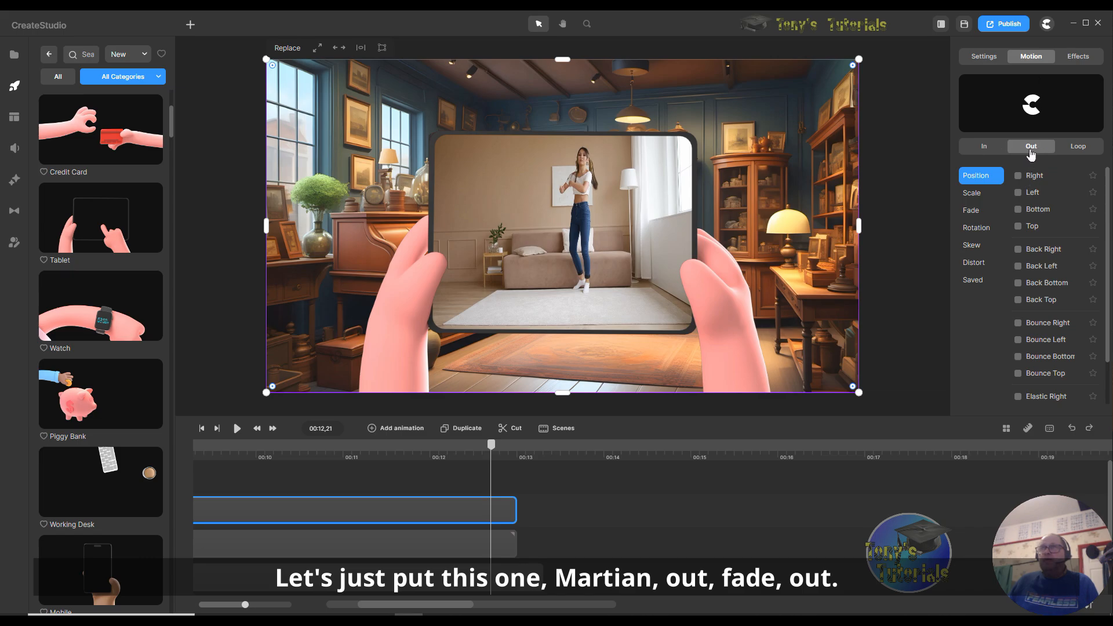
pyautogui.click(971, 213)
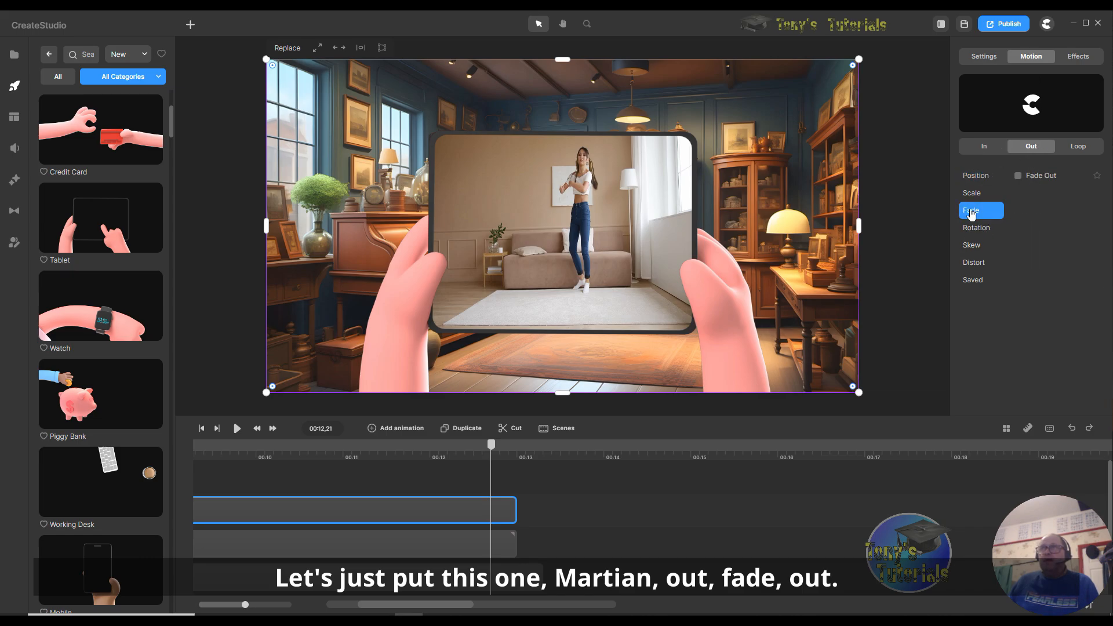
pyautogui.click(1018, 177)
pyautogui.moveTo(432, 508); pyautogui.dragTo(474, 511)
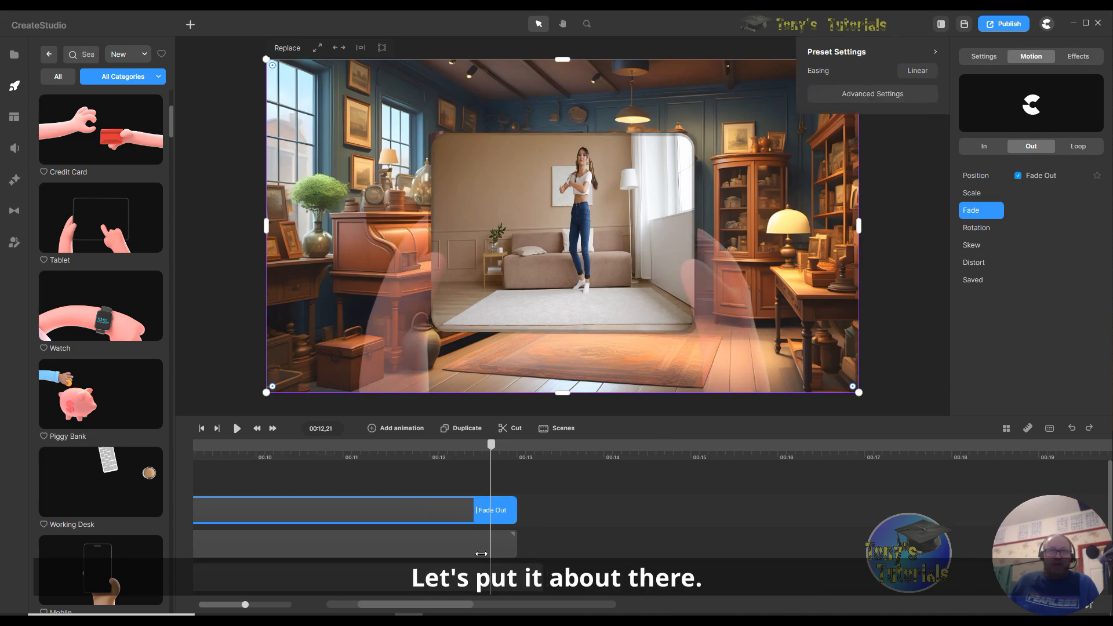
# Add a Fade Out motion to the video group, shortened so it starts at the playhead at 00:12,15.
pyautogui.click(475, 445)
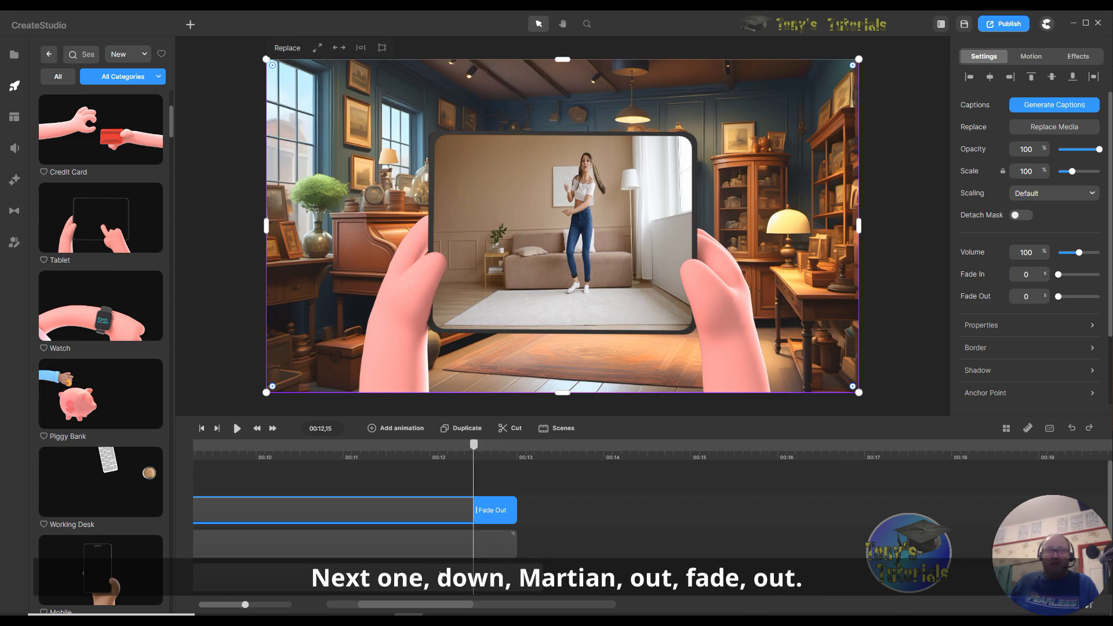
pyautogui.click(458, 543)
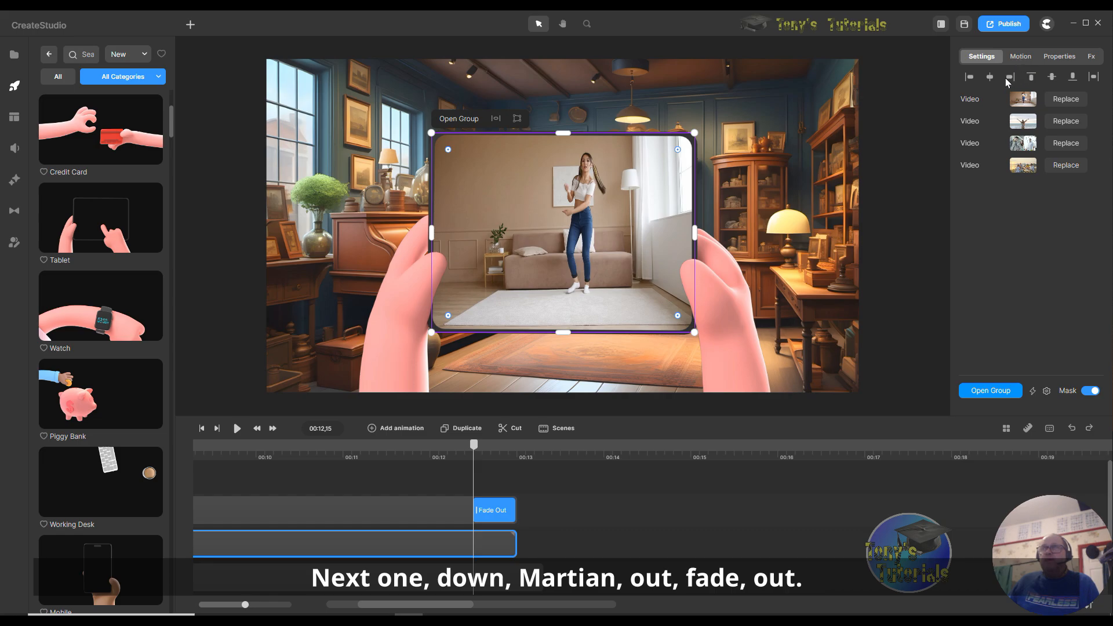
pyautogui.click(1020, 58)
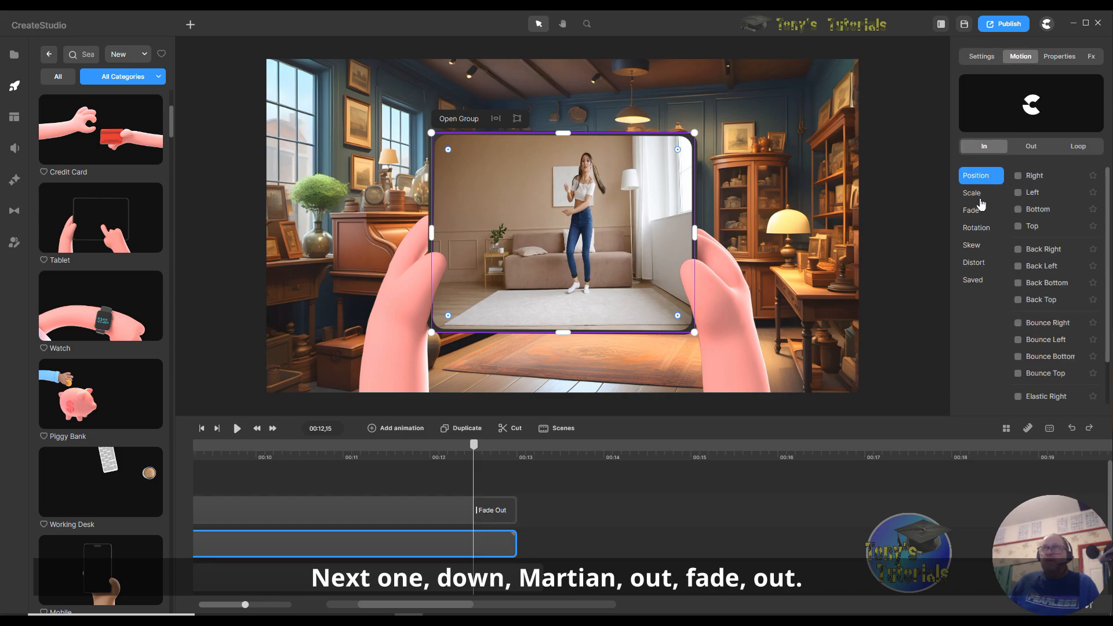
pyautogui.click(1030, 150)
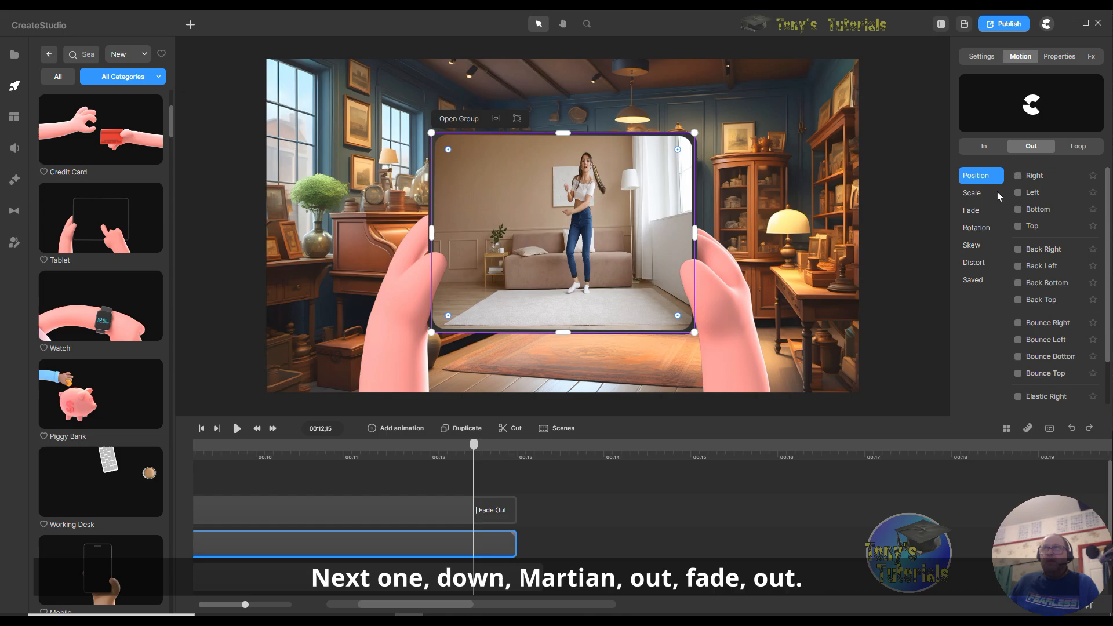
pyautogui.click(977, 214)
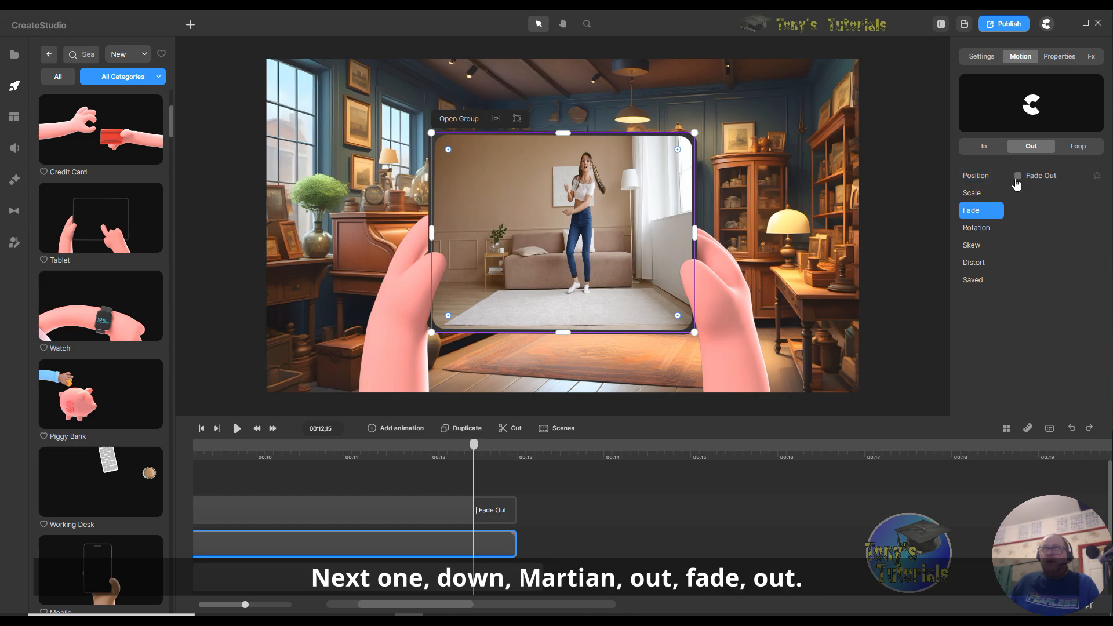
pyautogui.click(1018, 178)
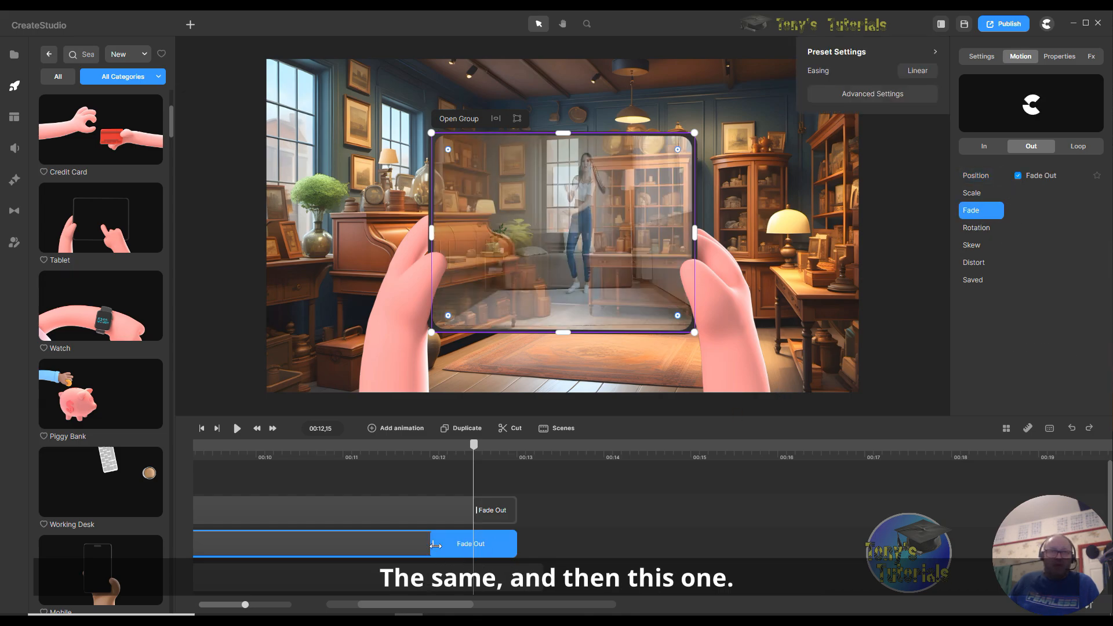
pyautogui.moveTo(436, 545); pyautogui.dragTo(475, 545)
# Add a Fade Out motion to the Antiques background clip.
pyautogui.click(493, 587)
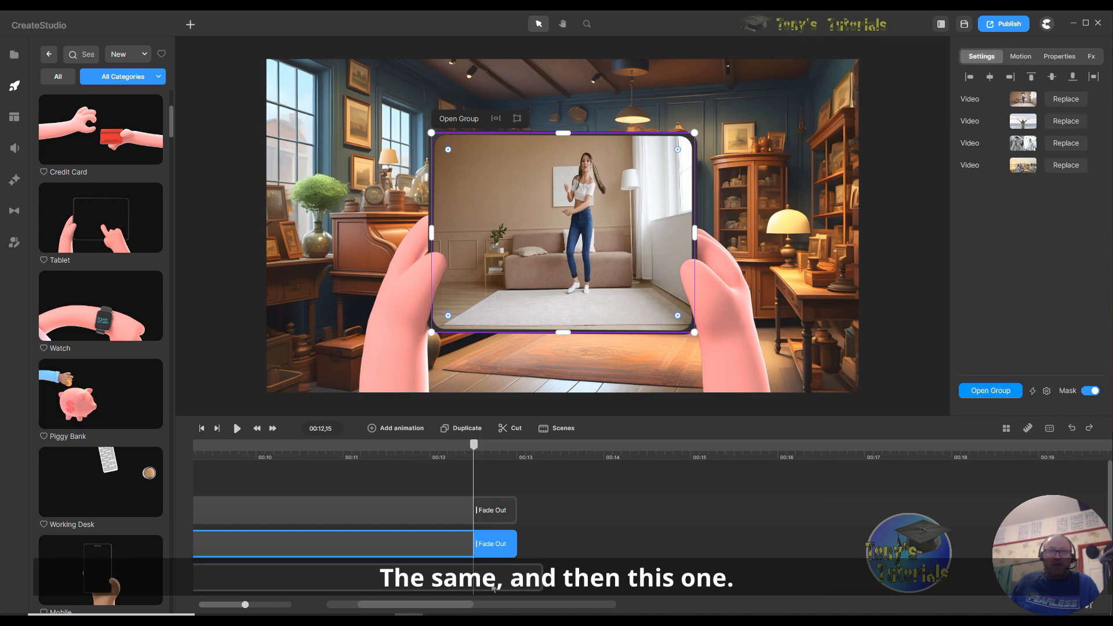
pyautogui.click(623, 507)
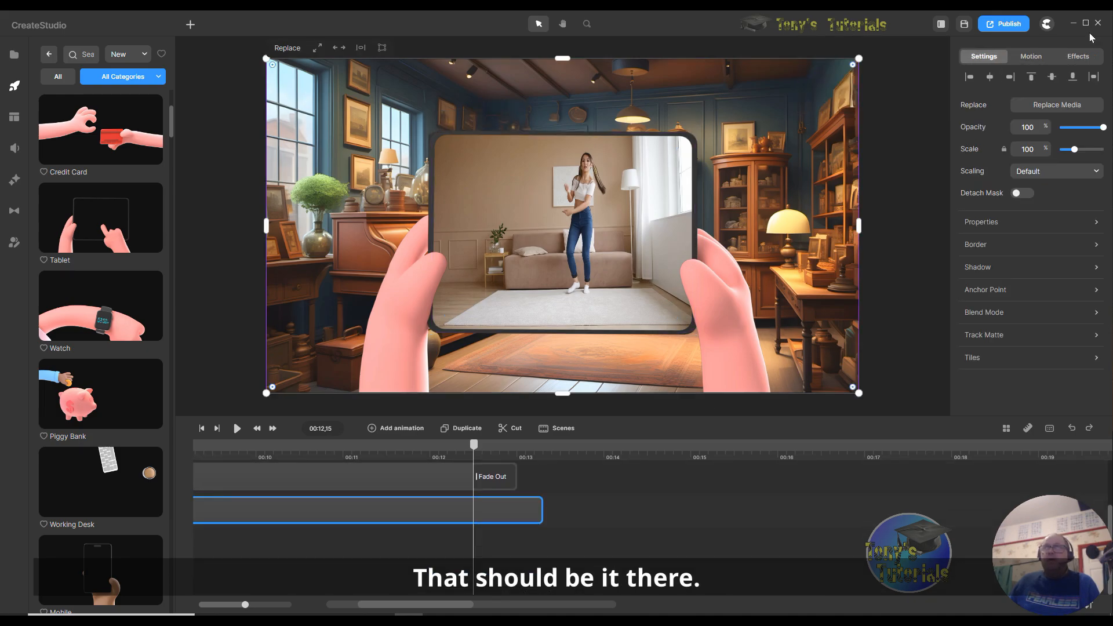
pyautogui.click(1030, 57)
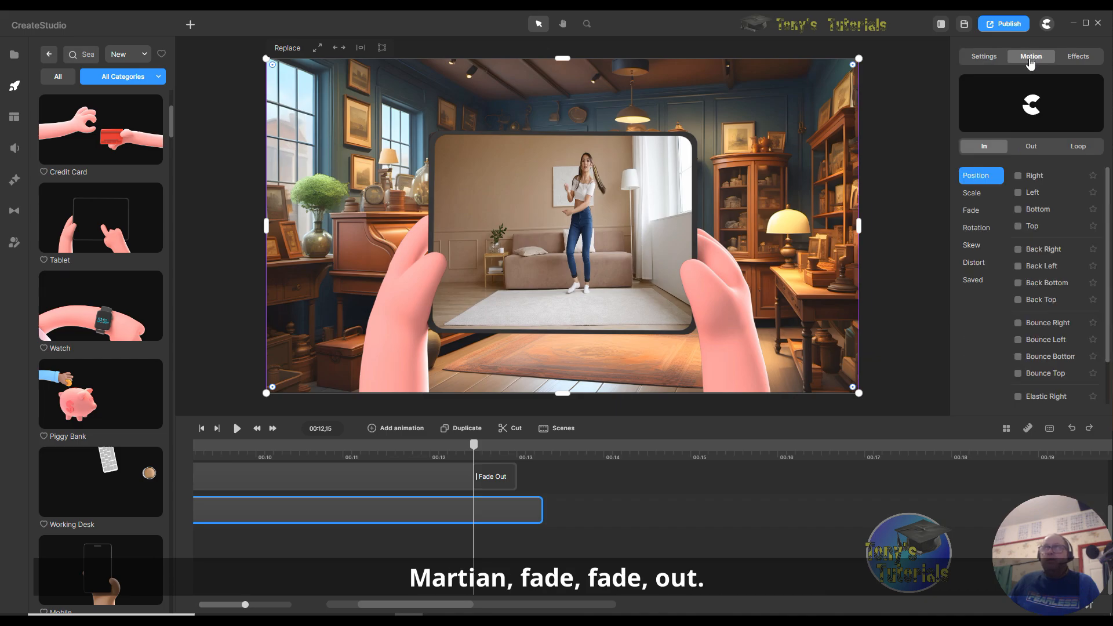
pyautogui.click(979, 211)
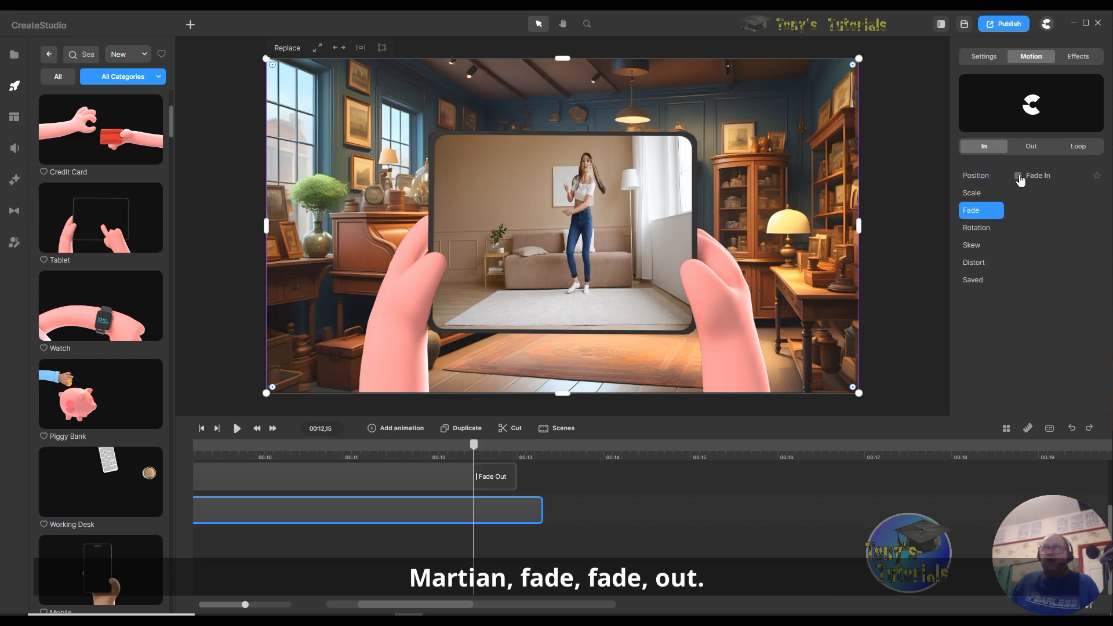
pyautogui.click(1026, 154)
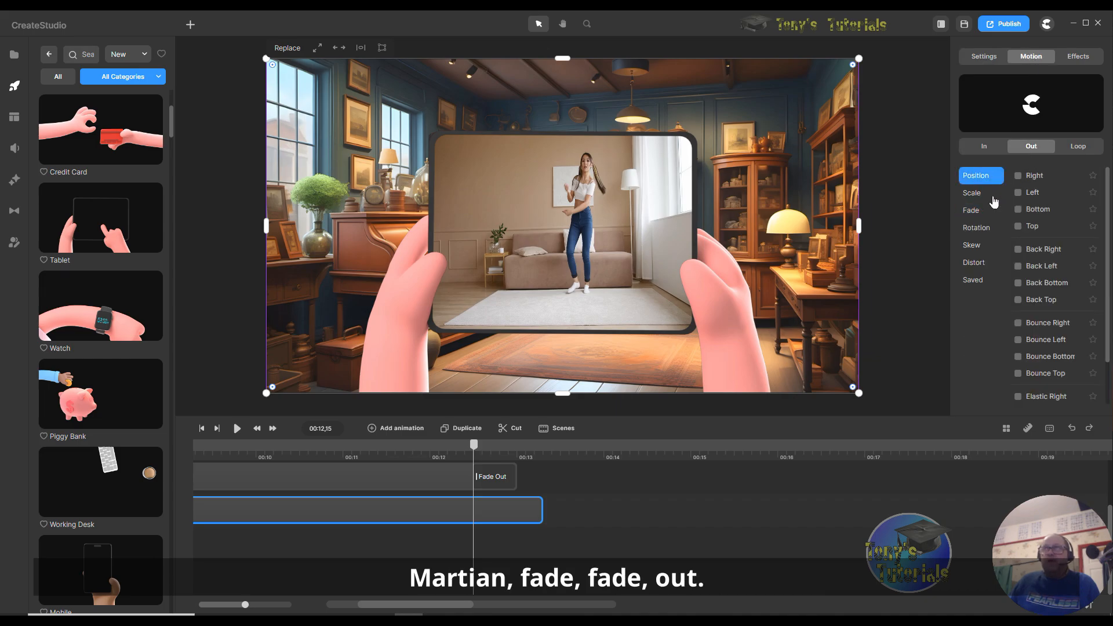
pyautogui.click(967, 212)
pyautogui.click(1023, 176)
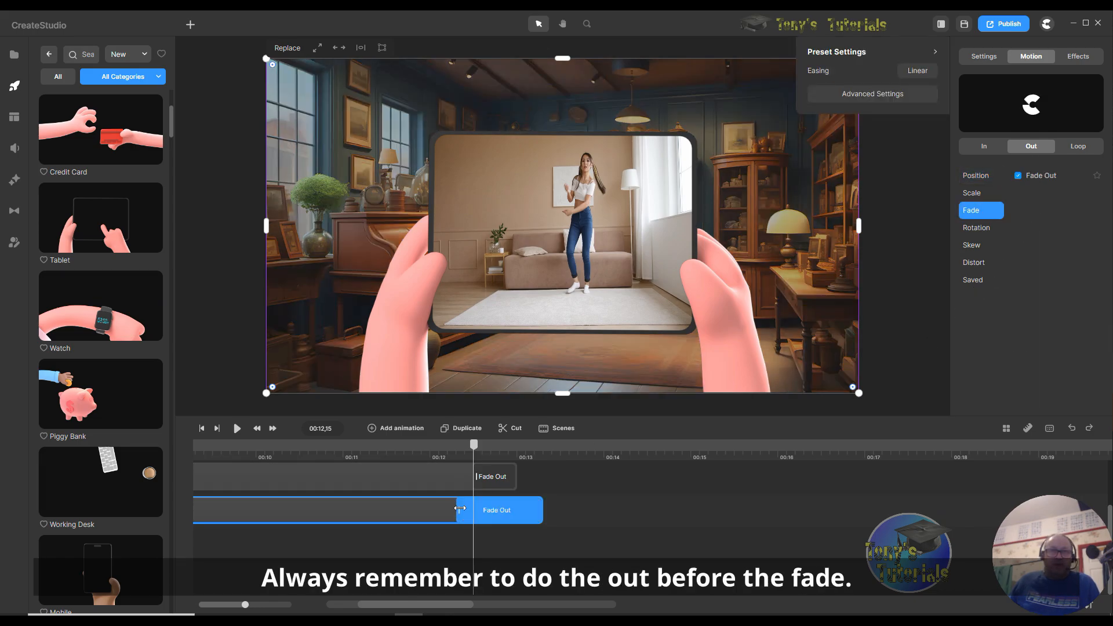
# Trim the background clip's end to line up with the clips above, with its Fade Out starting at 00:12,15.
pyautogui.moveTo(459, 508); pyautogui.dragTo(477, 508)
pyautogui.click(482, 506)
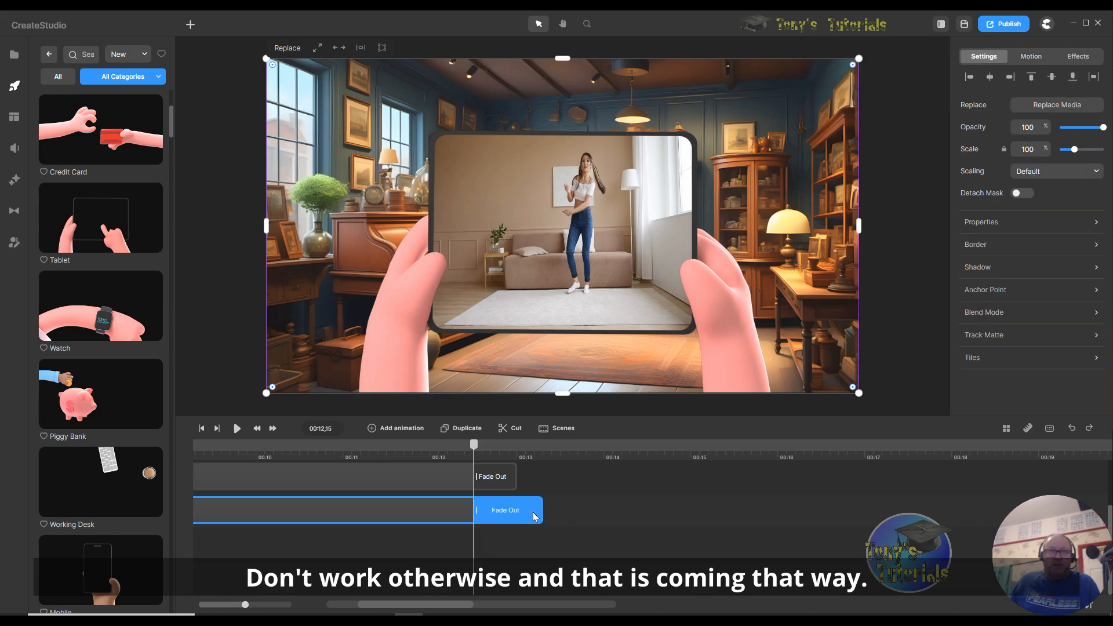
pyautogui.click(539, 511)
pyautogui.moveTo(539, 511); pyautogui.dragTo(473, 512)
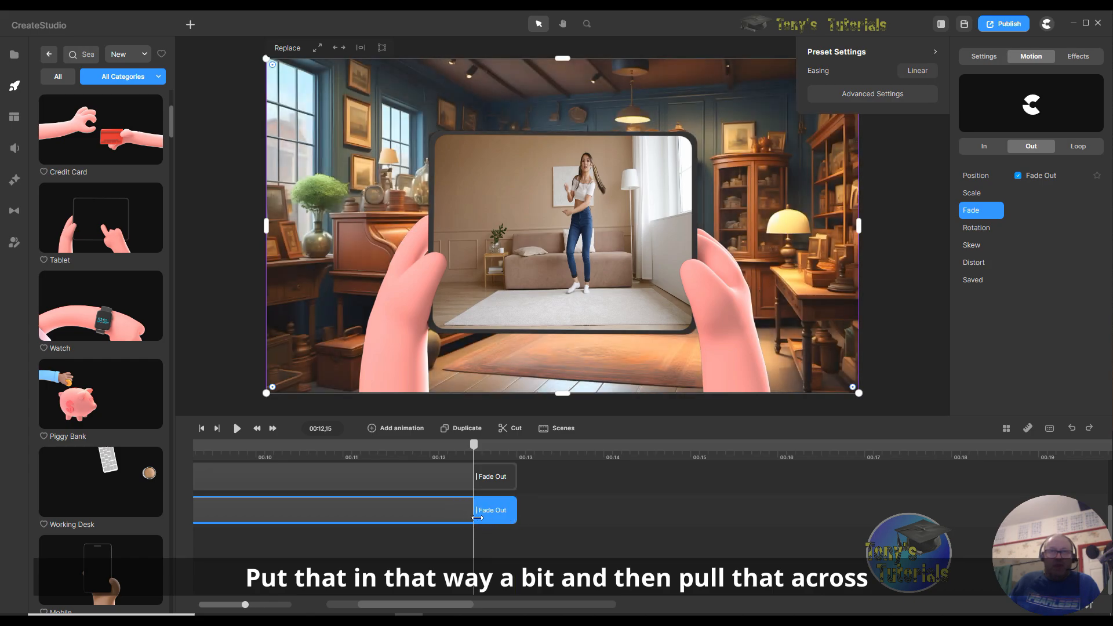
# Deselect the background clip and play the whole project from the start to check the fade-outs.
pyautogui.click(698, 493)
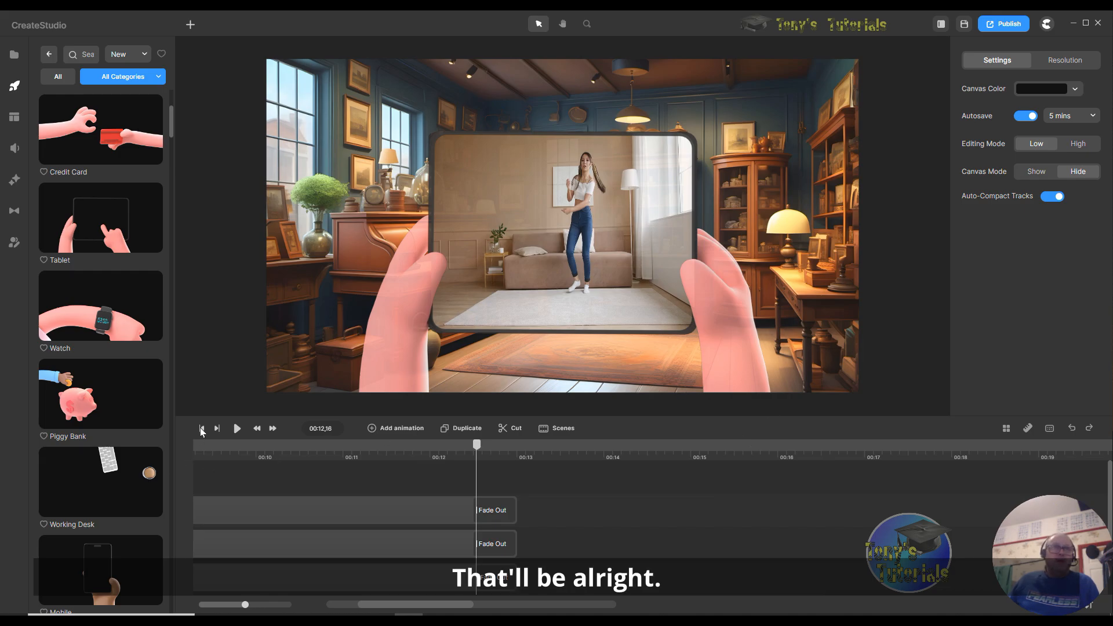
pyautogui.press('Home')
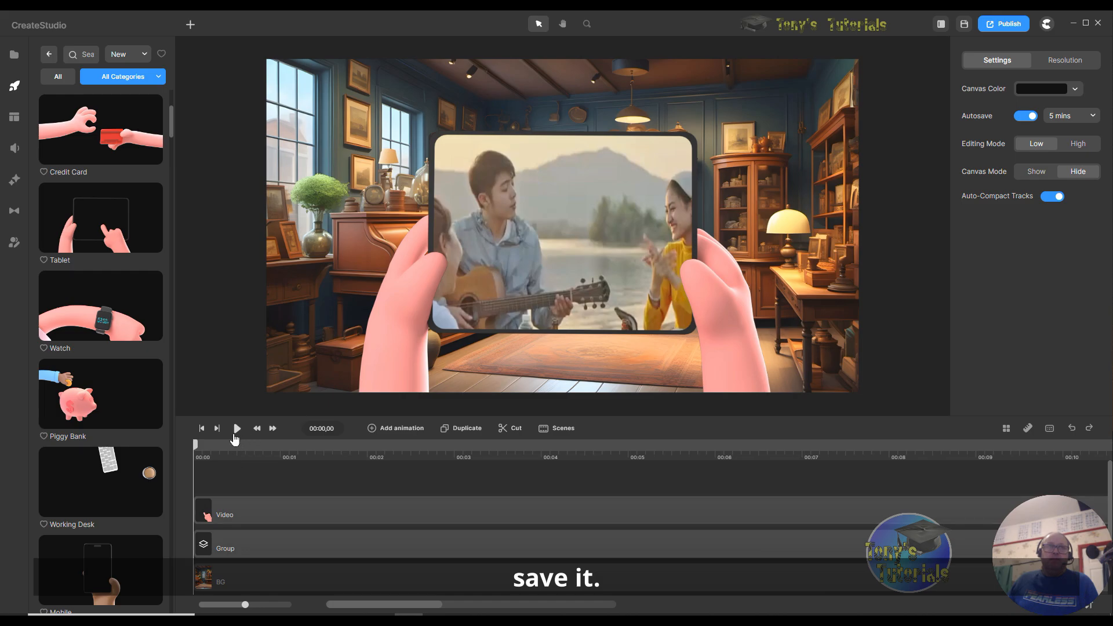
pyautogui.press('space')
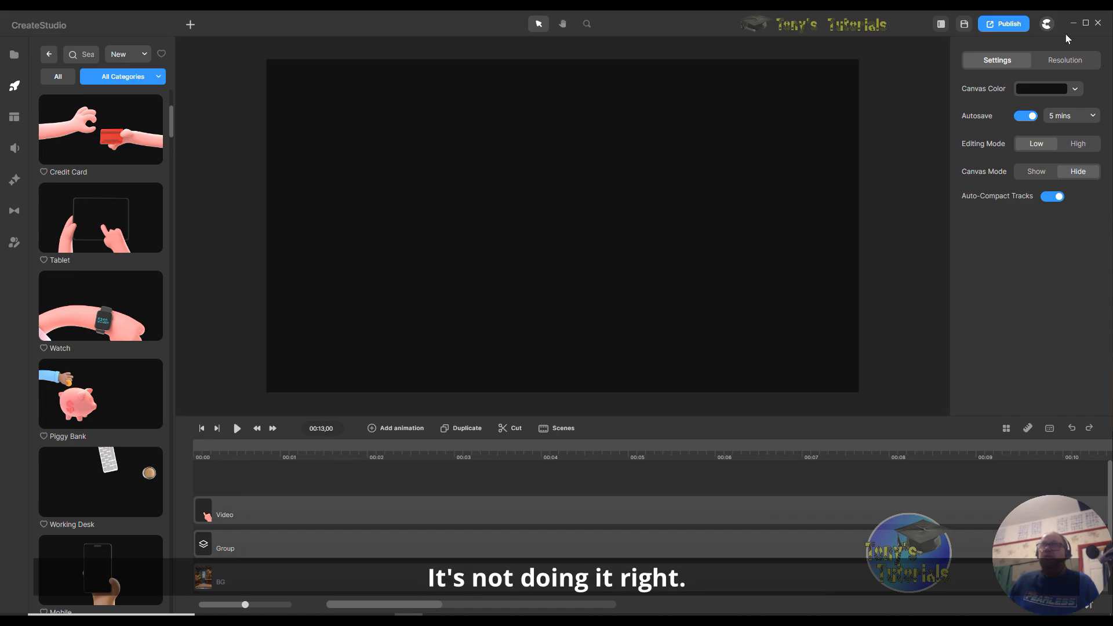
# Save the project on the Desktop as "Swipe tutorial on hands.cspro".
pyautogui.click(964, 25)
pyautogui.click(961, 23)
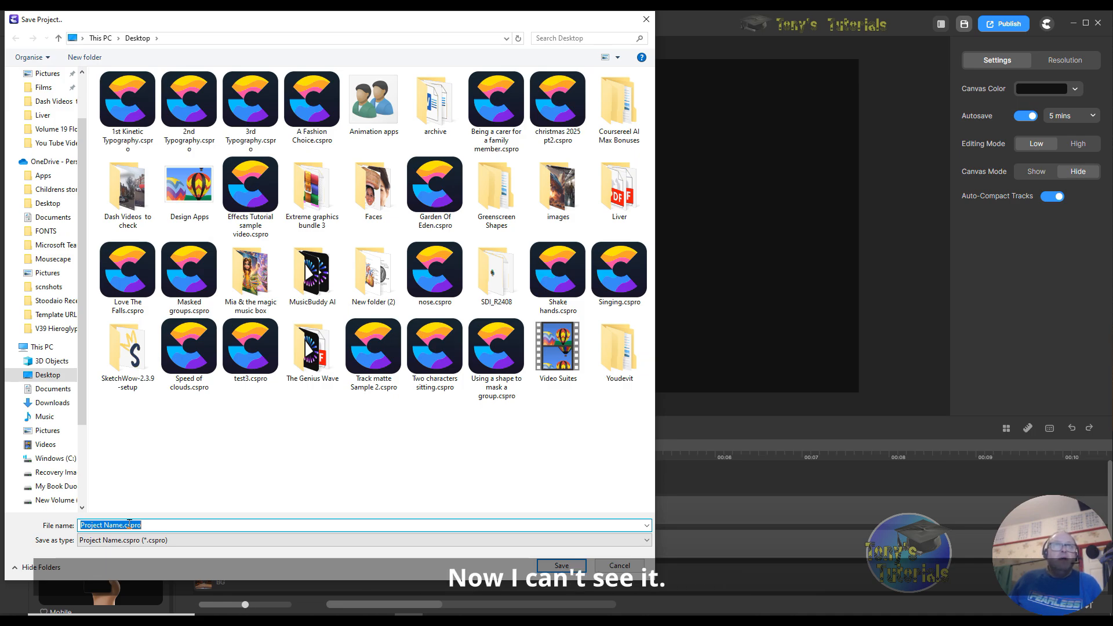
pyautogui.moveTo(124, 525); pyautogui.dragTo(71, 526)
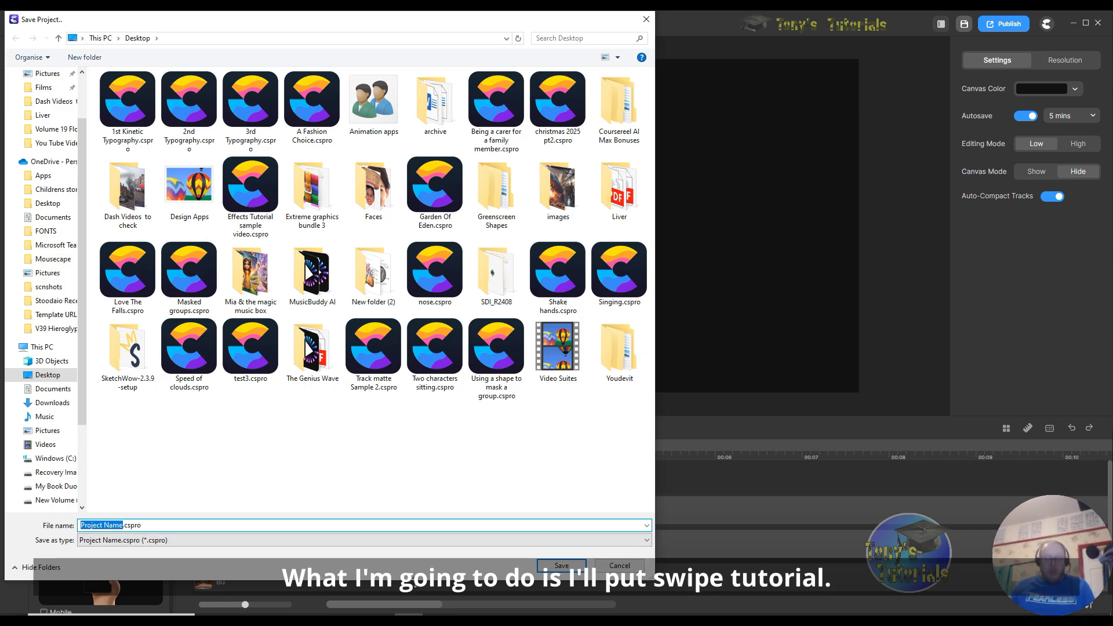
pyautogui.write('Swipe tutorial ')
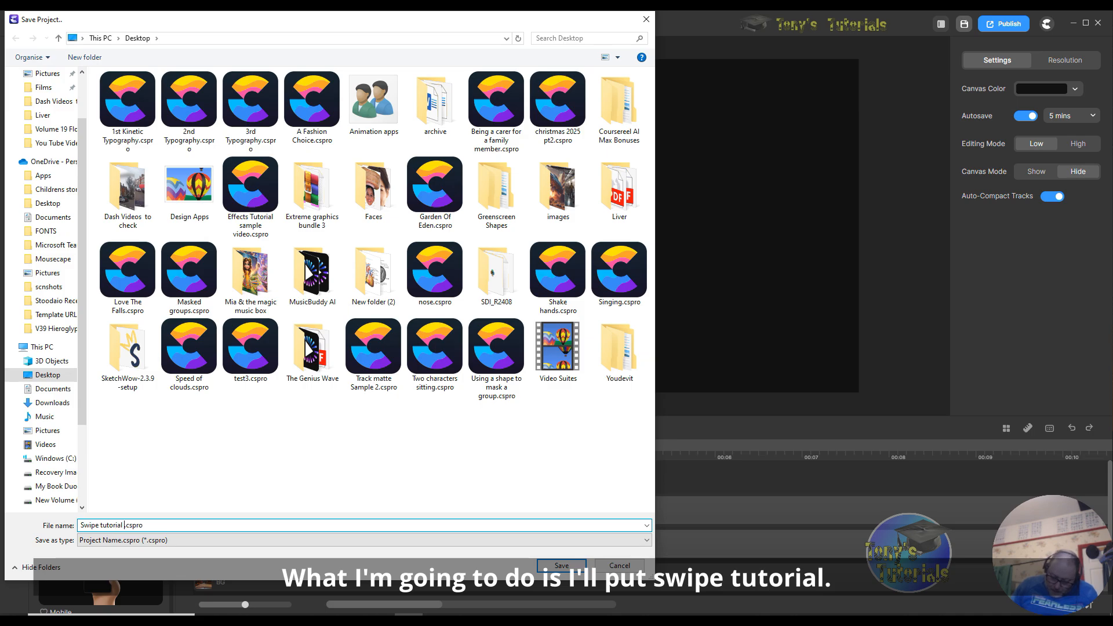
pyautogui.write('on ha')
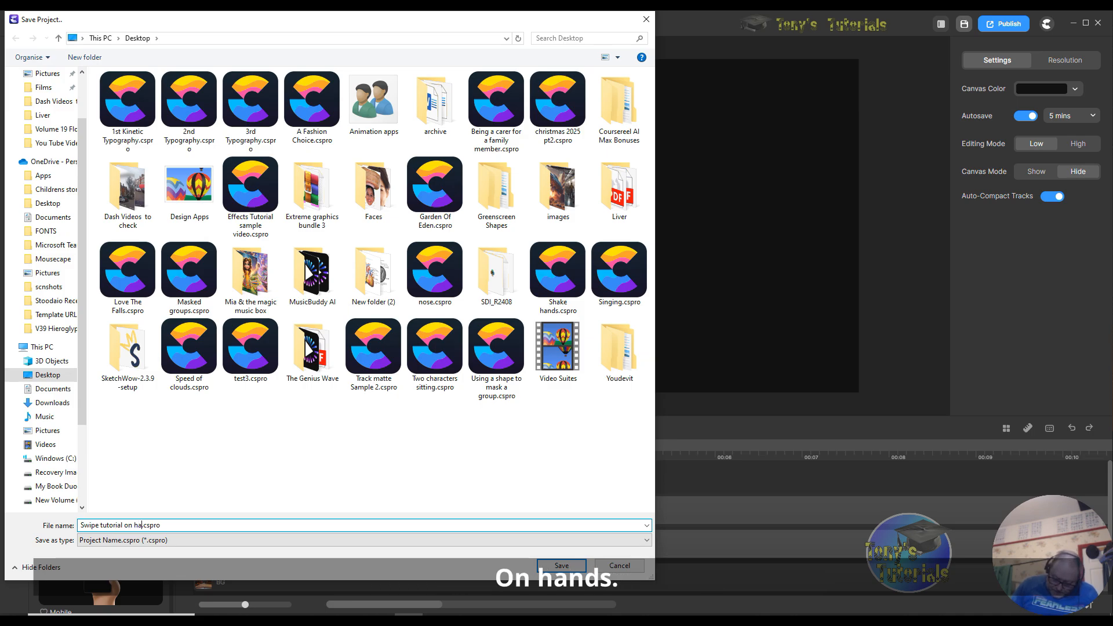
pyautogui.write('nds')
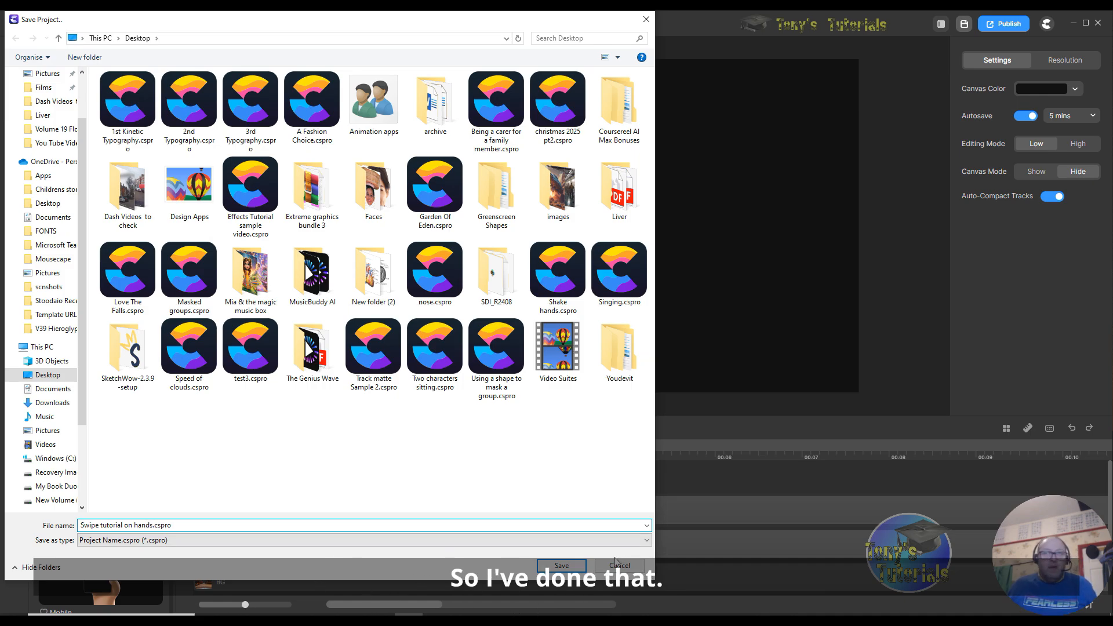
pyautogui.click(570, 566)
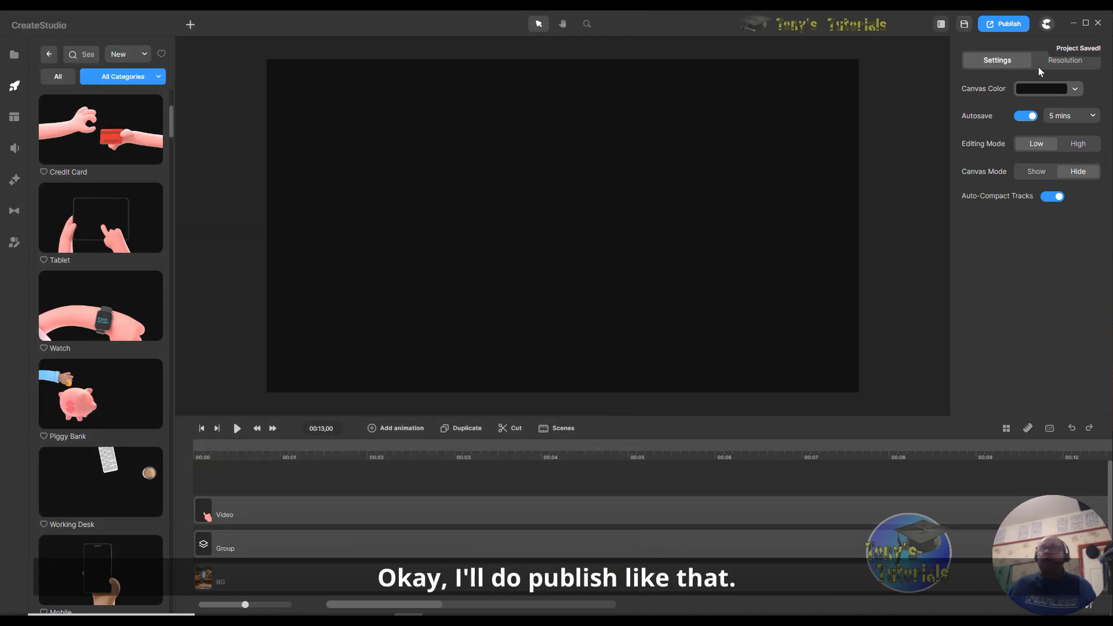
# Publish the project as an MP4 named video.mp4 on the Desktop, replacing the existing file, and open the finished video.
pyautogui.click(1010, 26)
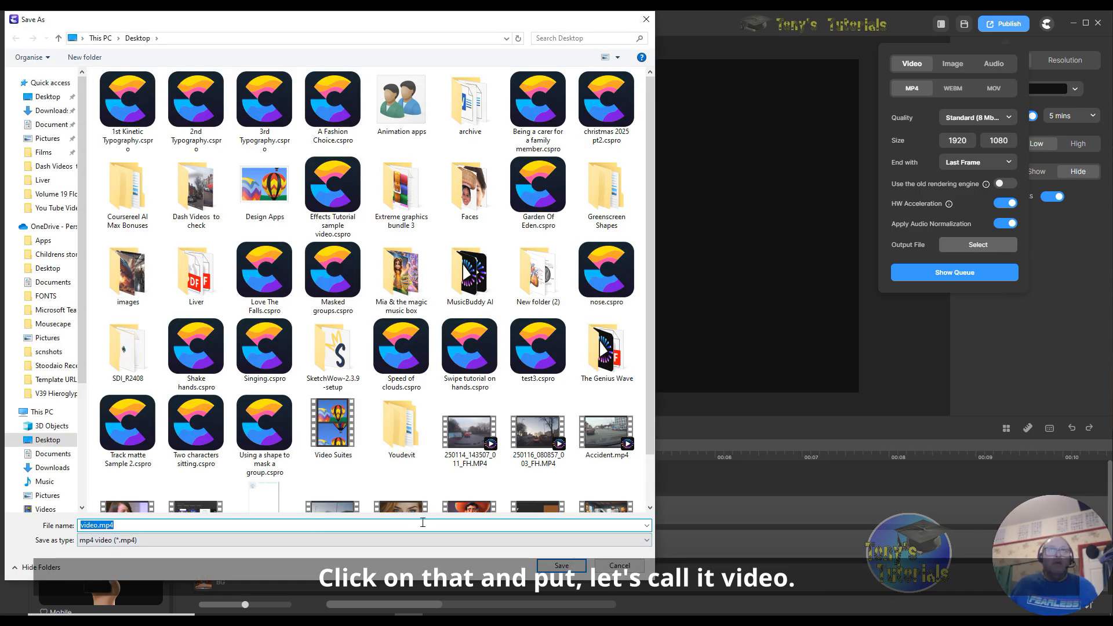
pyautogui.scroll(-1, 497, 449)
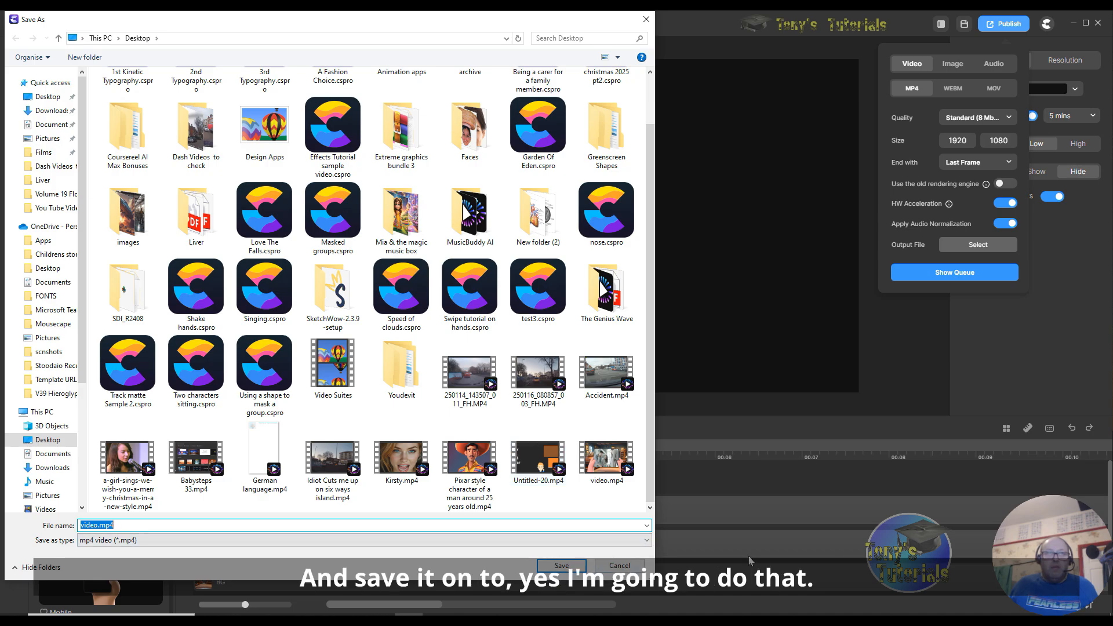
pyautogui.click(561, 565)
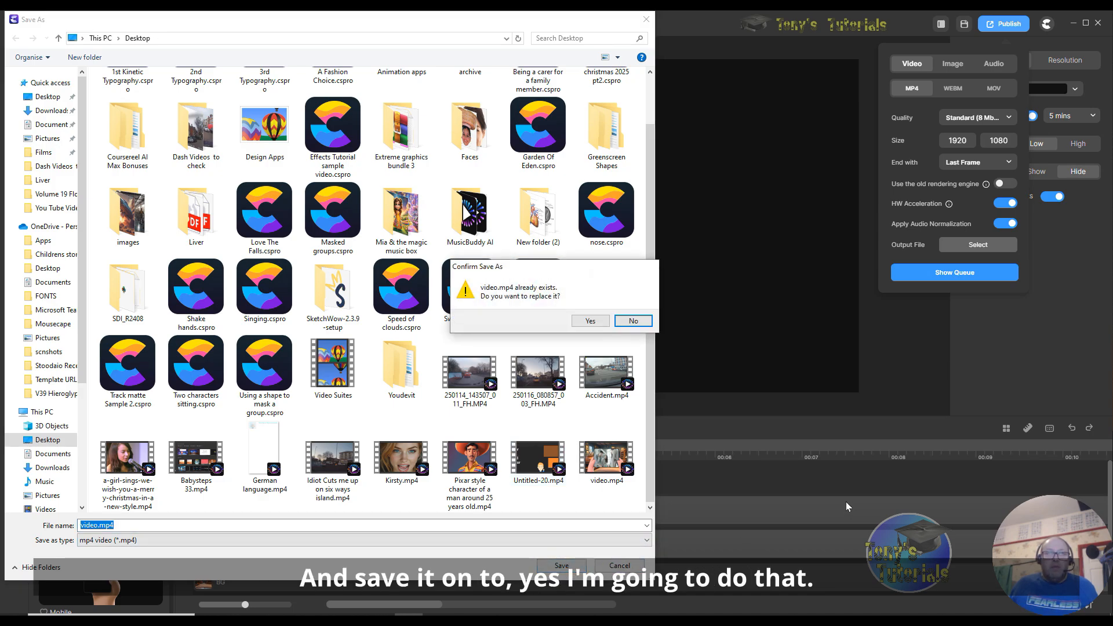
pyautogui.click(591, 321)
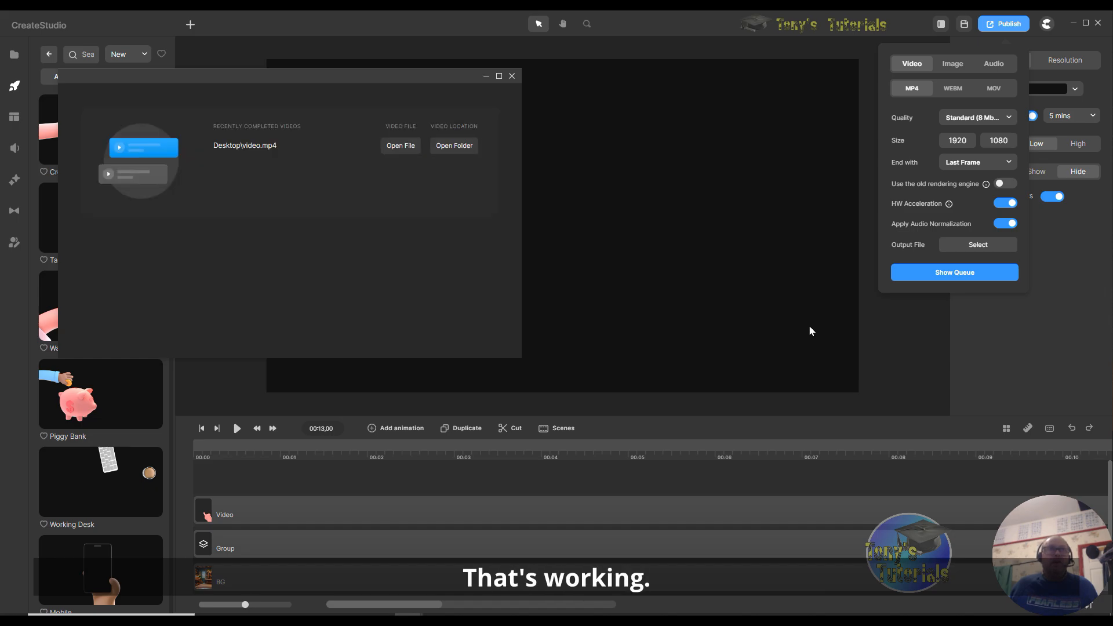
pyautogui.click(401, 145)
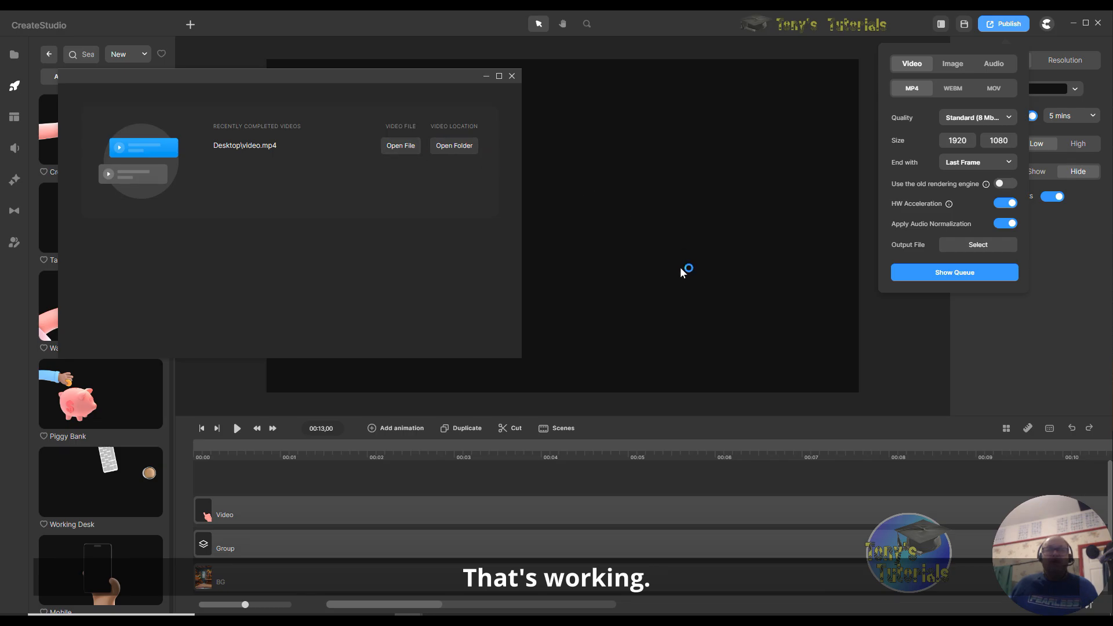